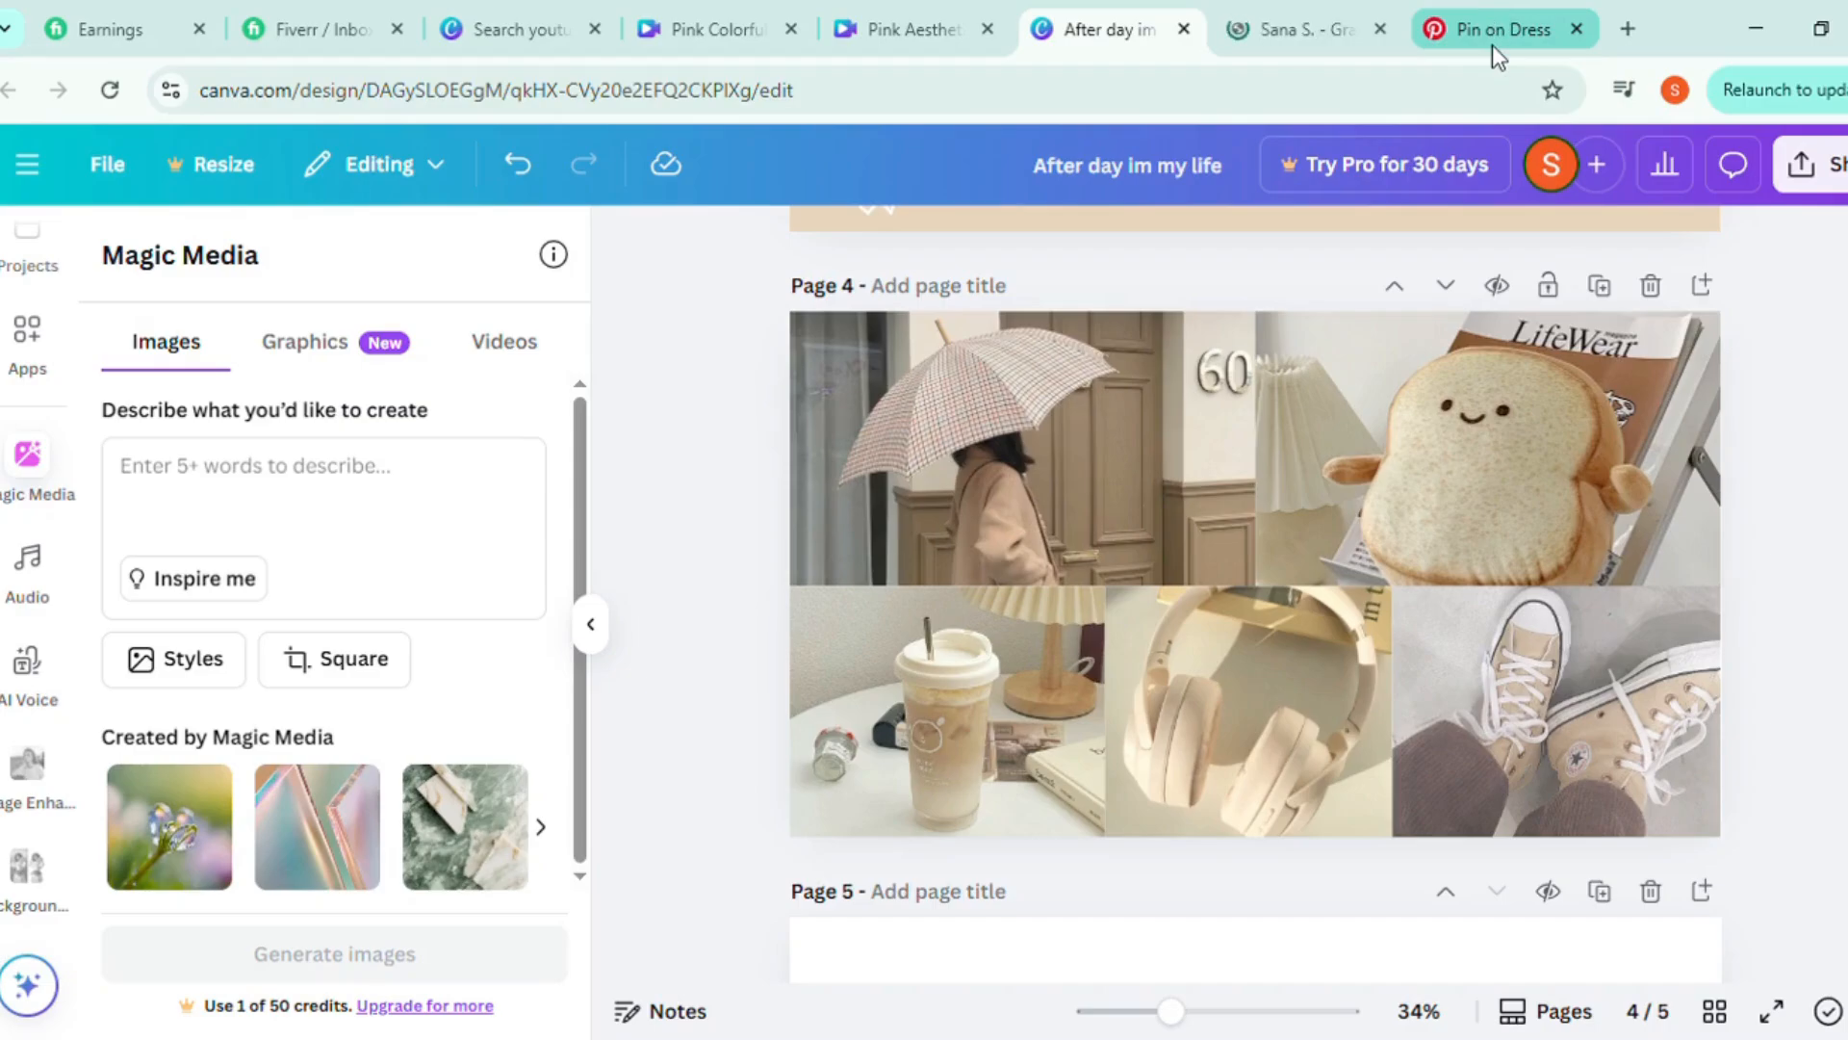
Move the coffee cup, headphones and sneakers photos from page 4 into a row along the bottom edge of page 5
scroll(1781, 722, "down", 5)
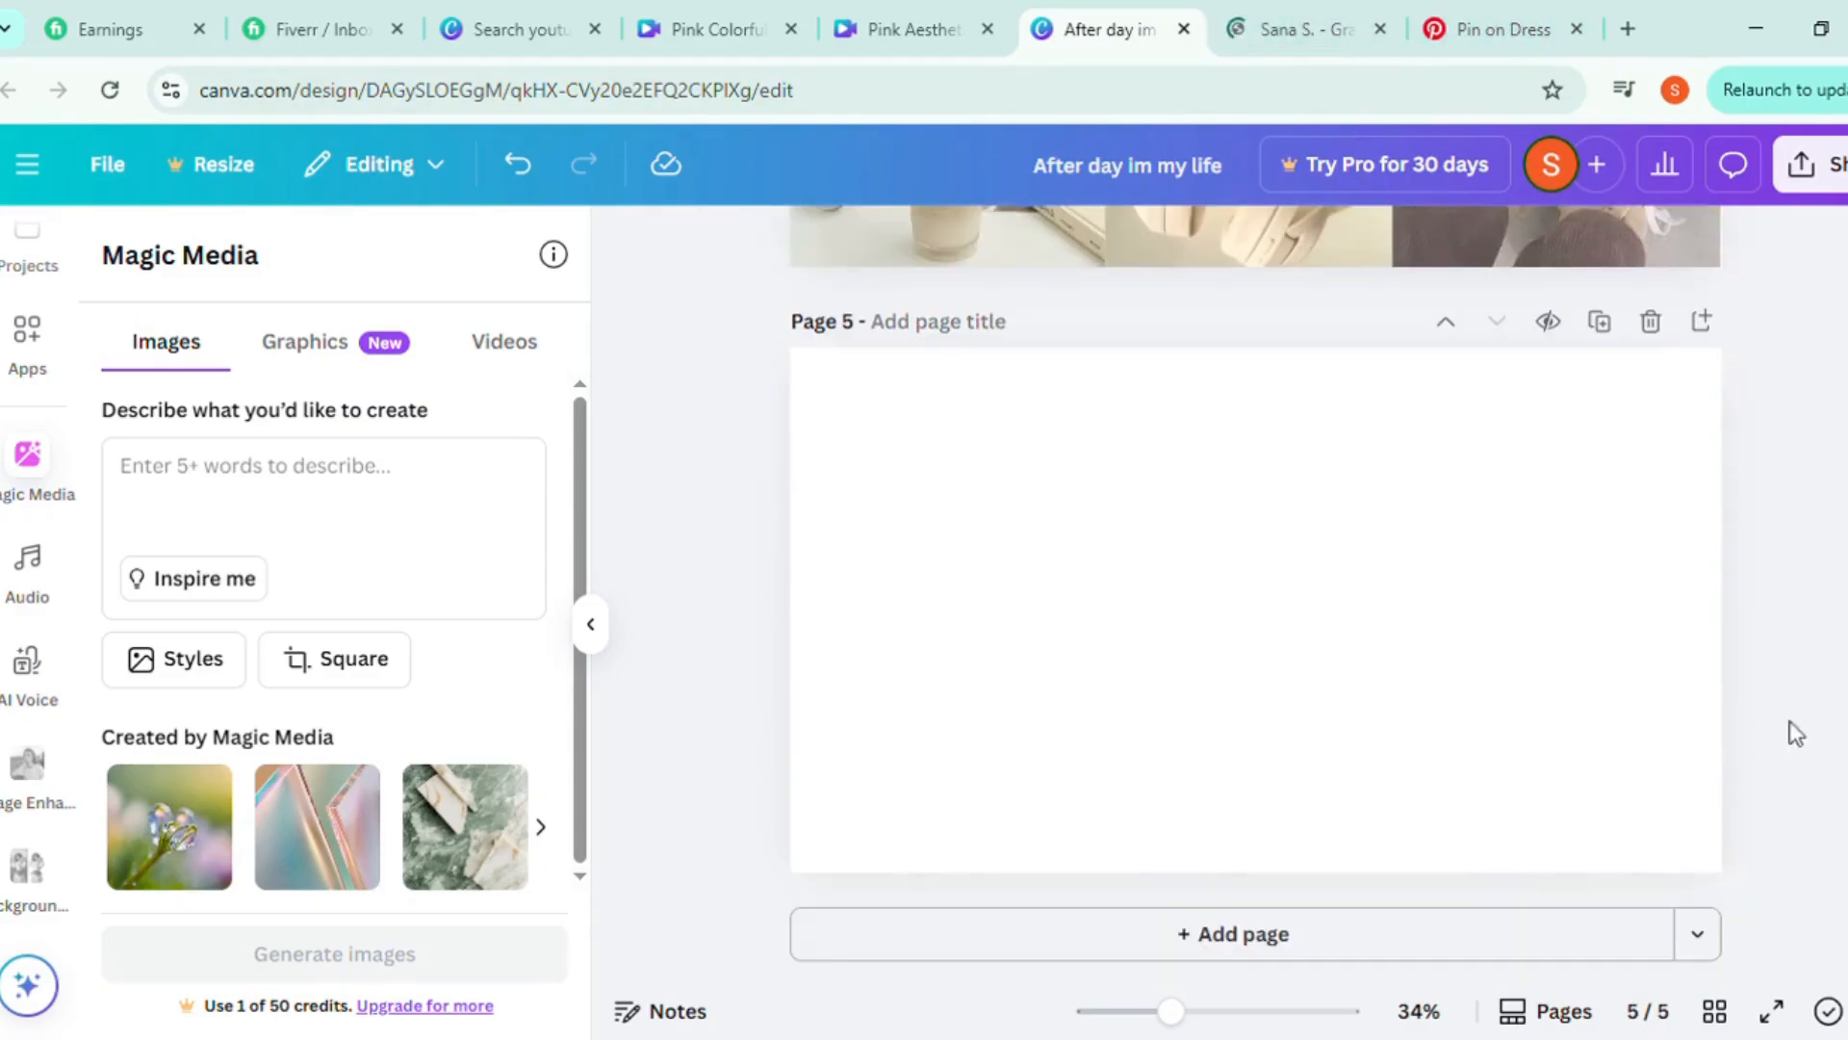
left_click_drag(932, 258, 951, 862)
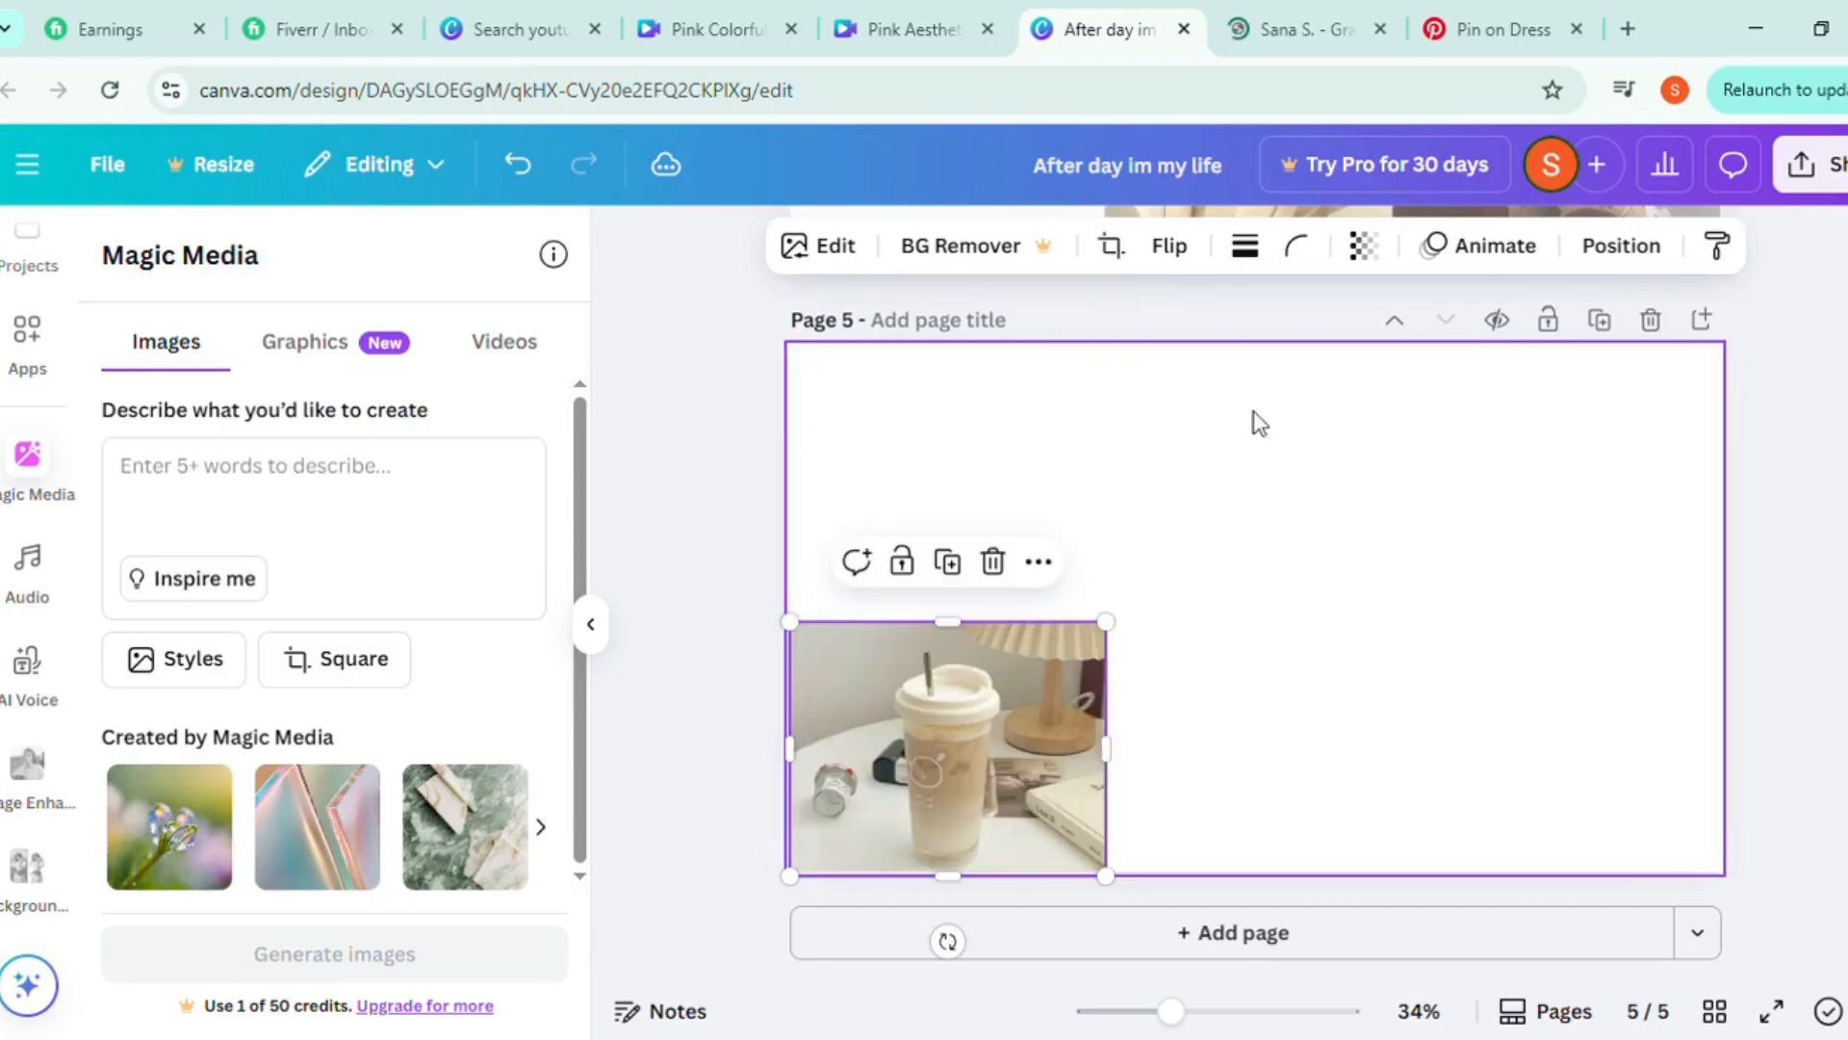
scroll(1324, 467, "up", 3)
left_click_drag(1324, 467, 1367, 871)
left_click_drag(1354, 660, 1303, 829)
scroll(1531, 658, "up", 1)
scroll(1531, 659, "up", 3)
left_click_drag(1564, 578, 1560, 700)
left_click_drag(1545, 543, 1569, 740)
Move the umbrella and toast plush photos from page 4 to page 5, side by side above the row of three photos
scroll(1146, 553, "up", 5)
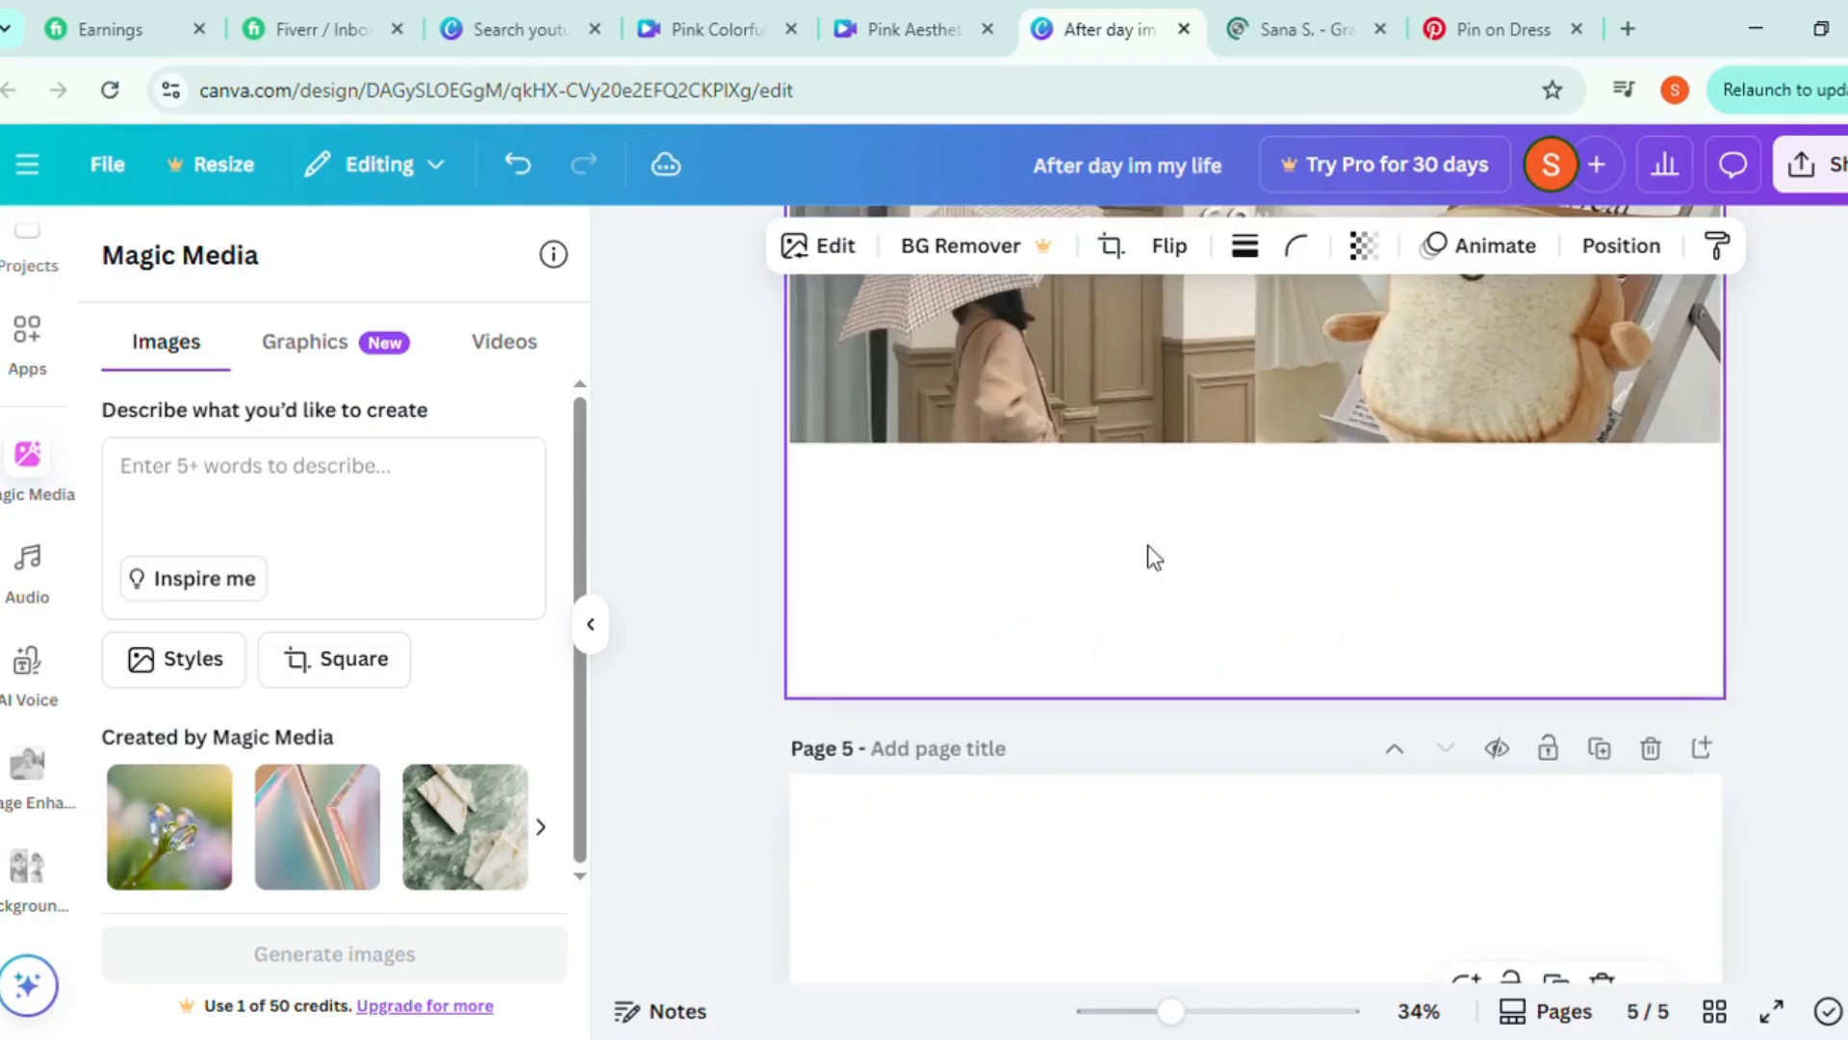
left_click_drag(1085, 433, 1096, 676)
scroll(1094, 665, "down", 3)
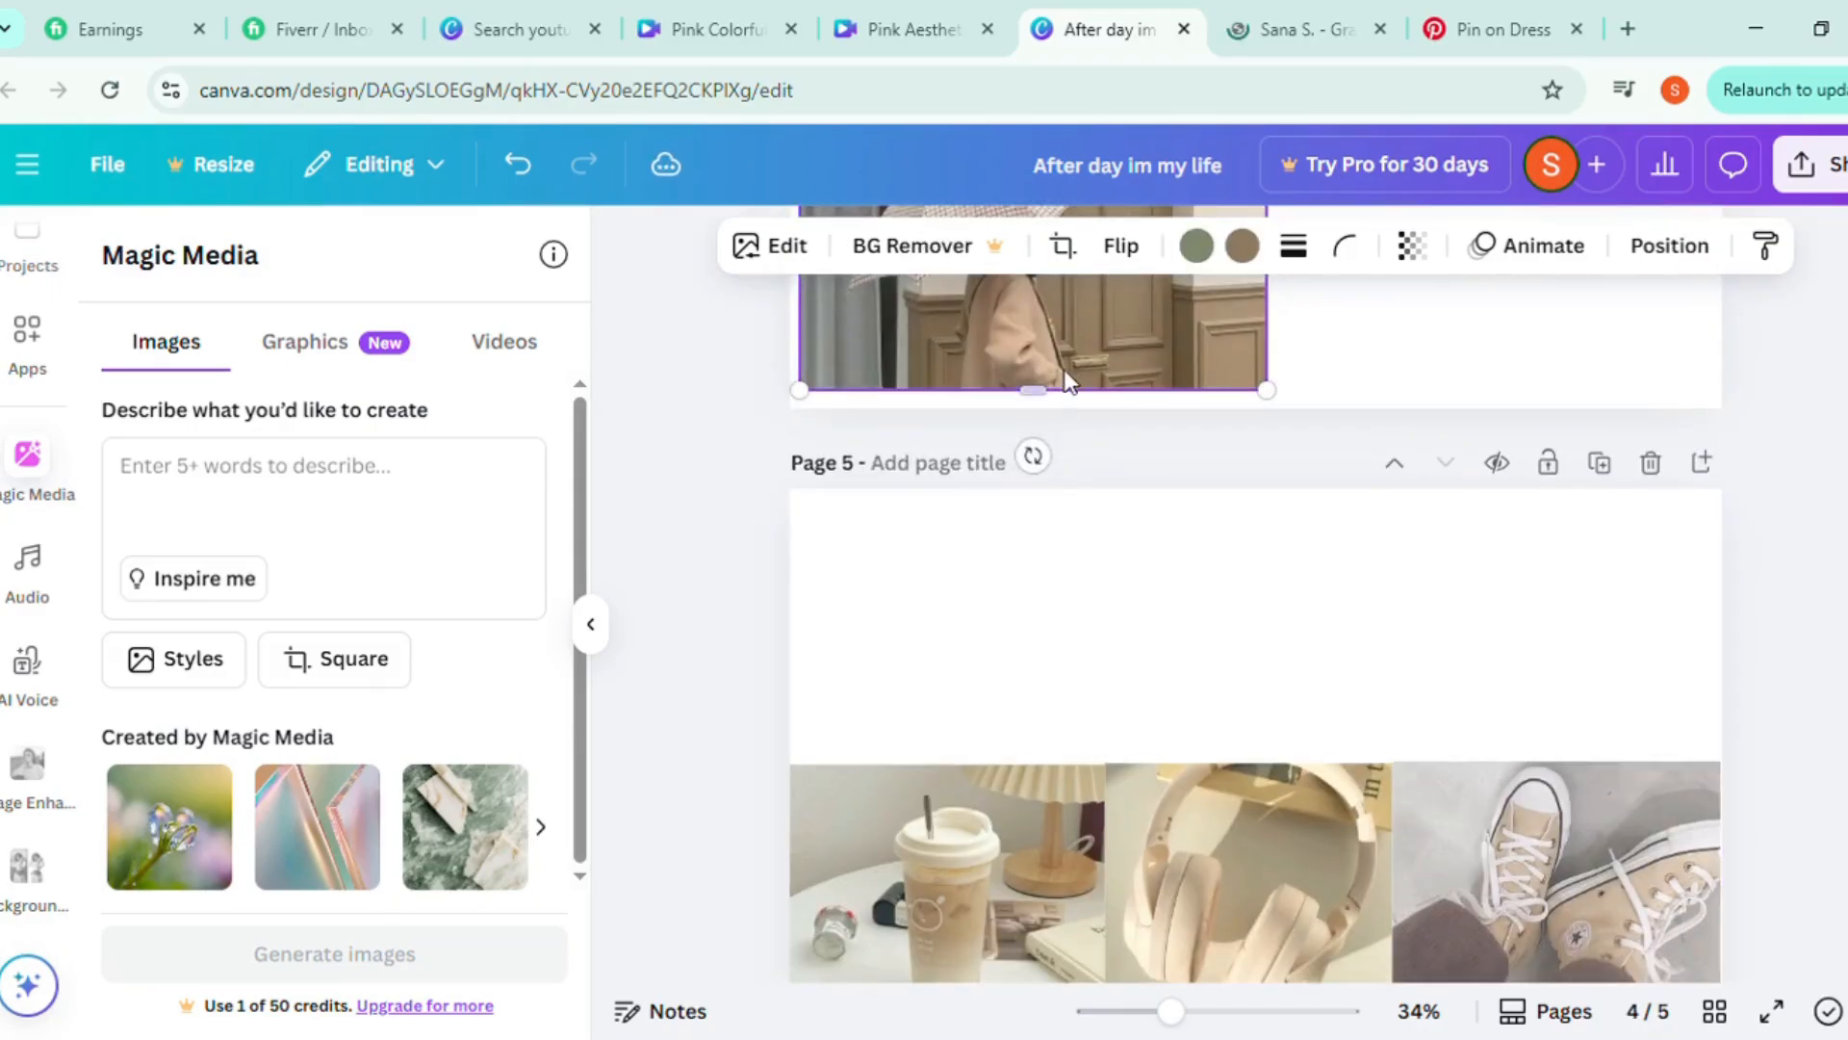
left_click_drag(1065, 380, 1073, 757)
scroll(1513, 568, "up", 5)
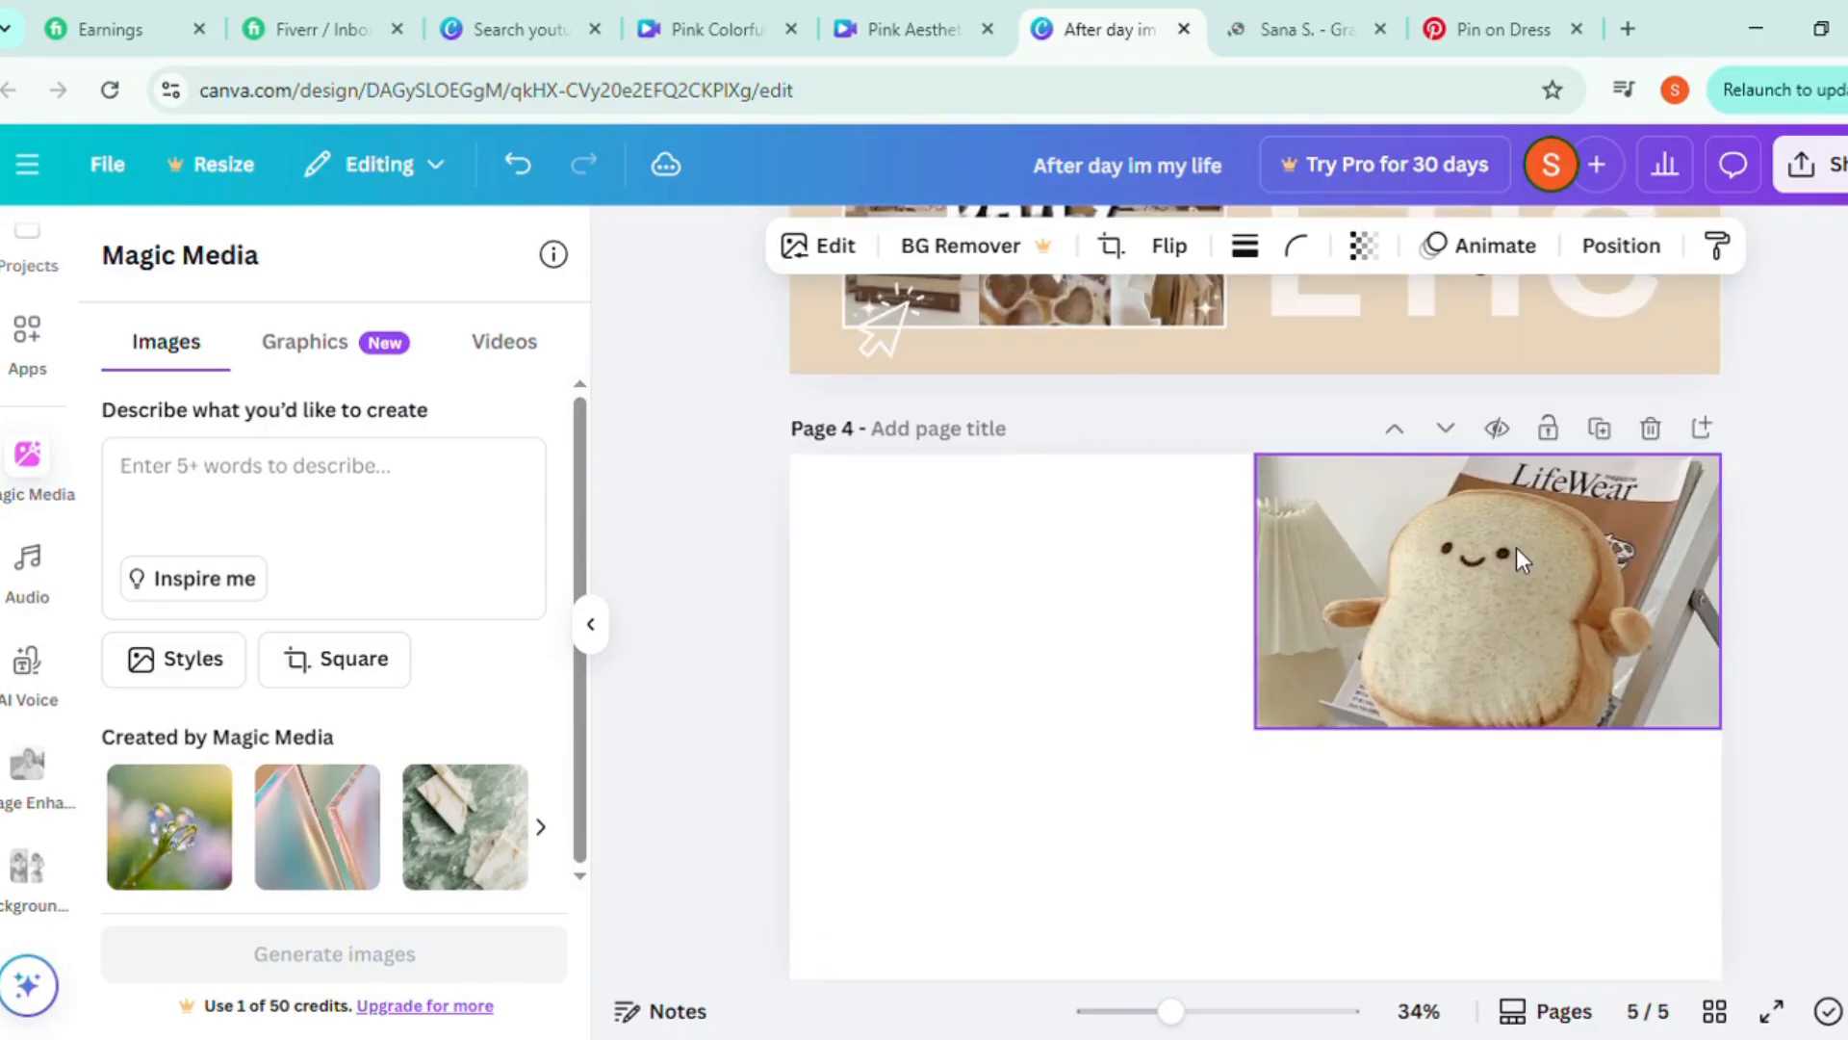
left_click_drag(1519, 554, 1505, 799)
scroll(1508, 805, "down", 6)
left_click_drag(1546, 338, 1559, 694)
scroll(1736, 579, "down", 2)
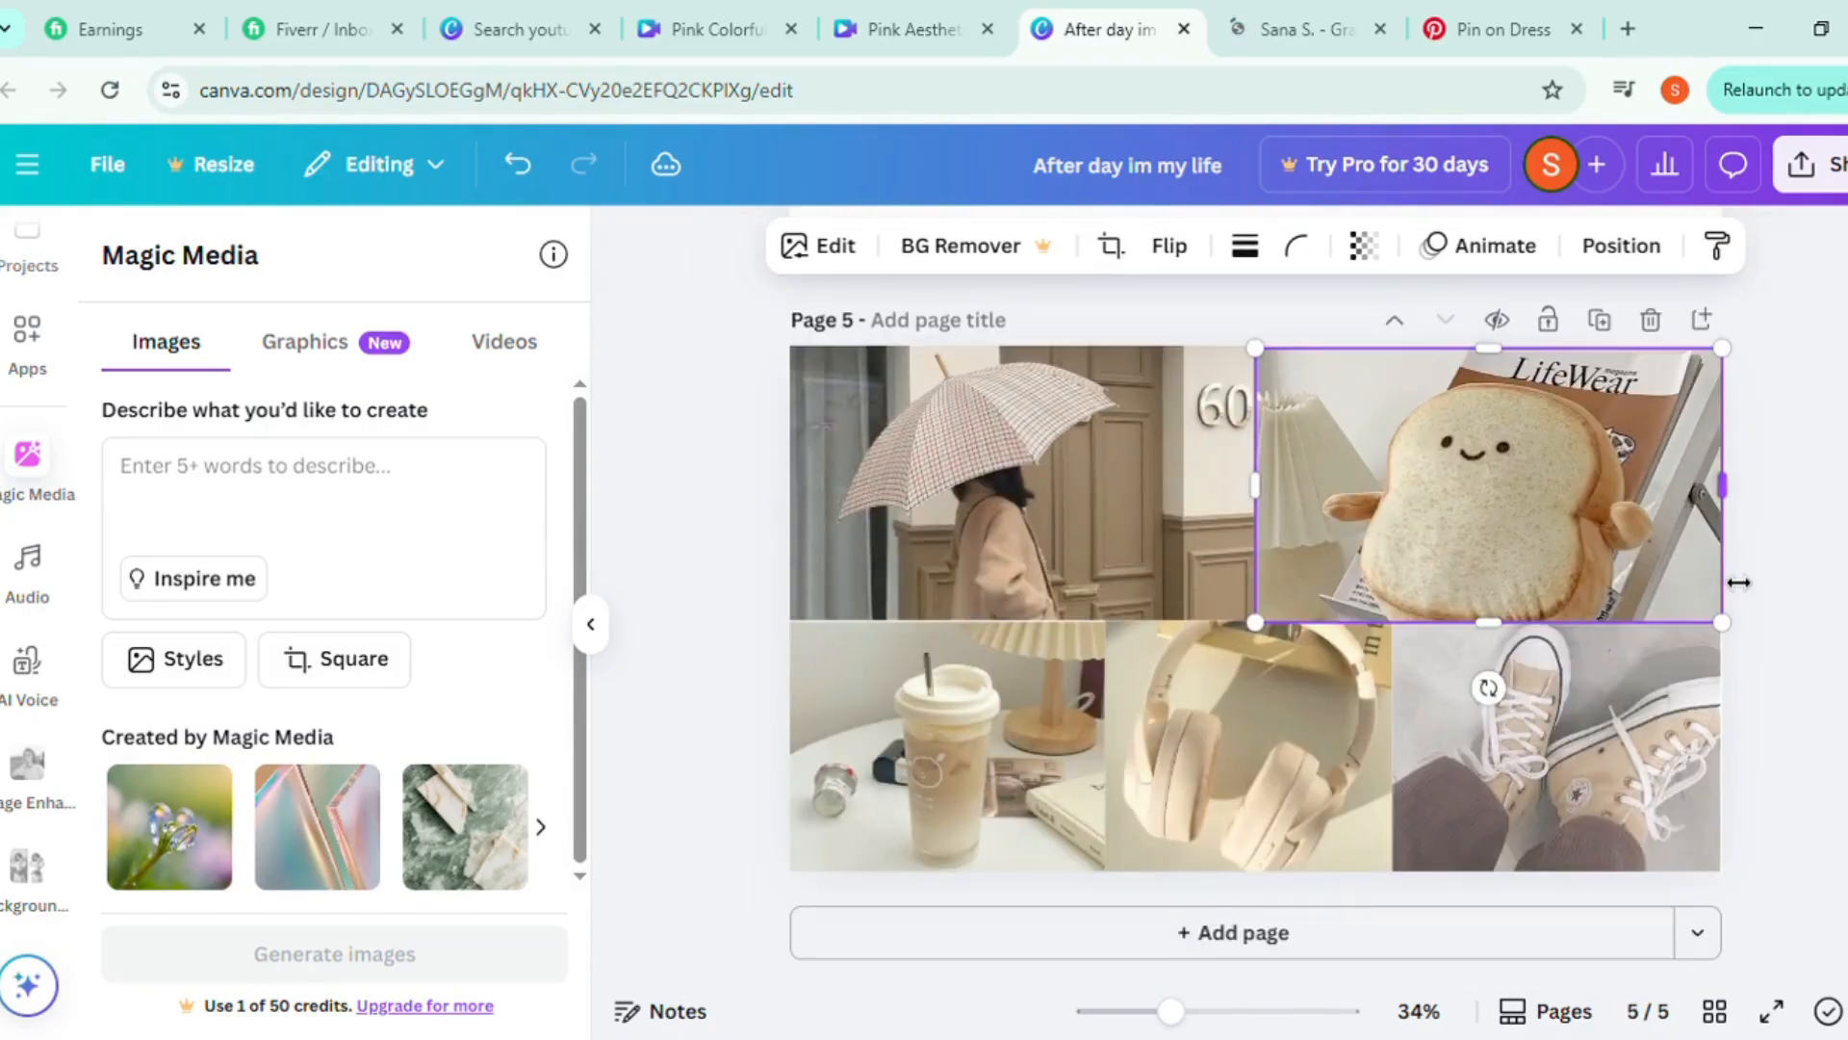
left_click(714, 781)
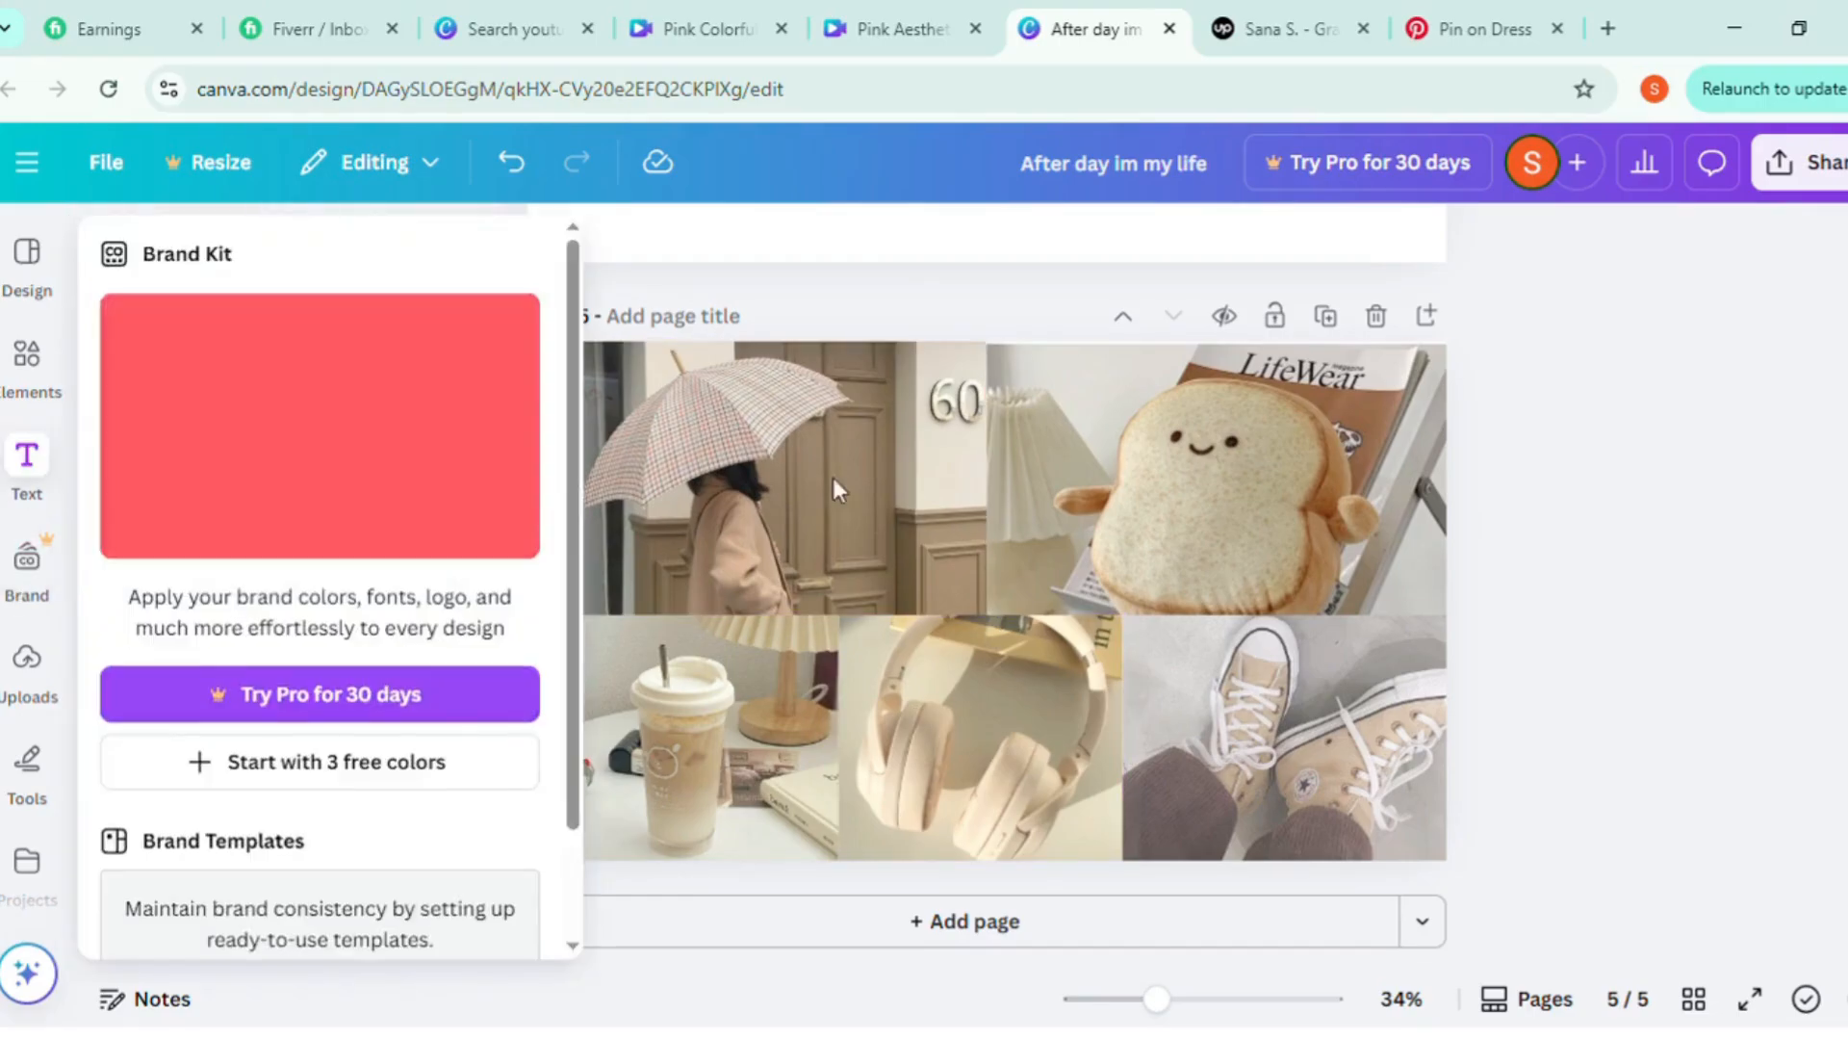
Add the uploaded umbrella cutout over the umbrella photo on page 5 and apply an Outline shadow to it
left_click(29, 685)
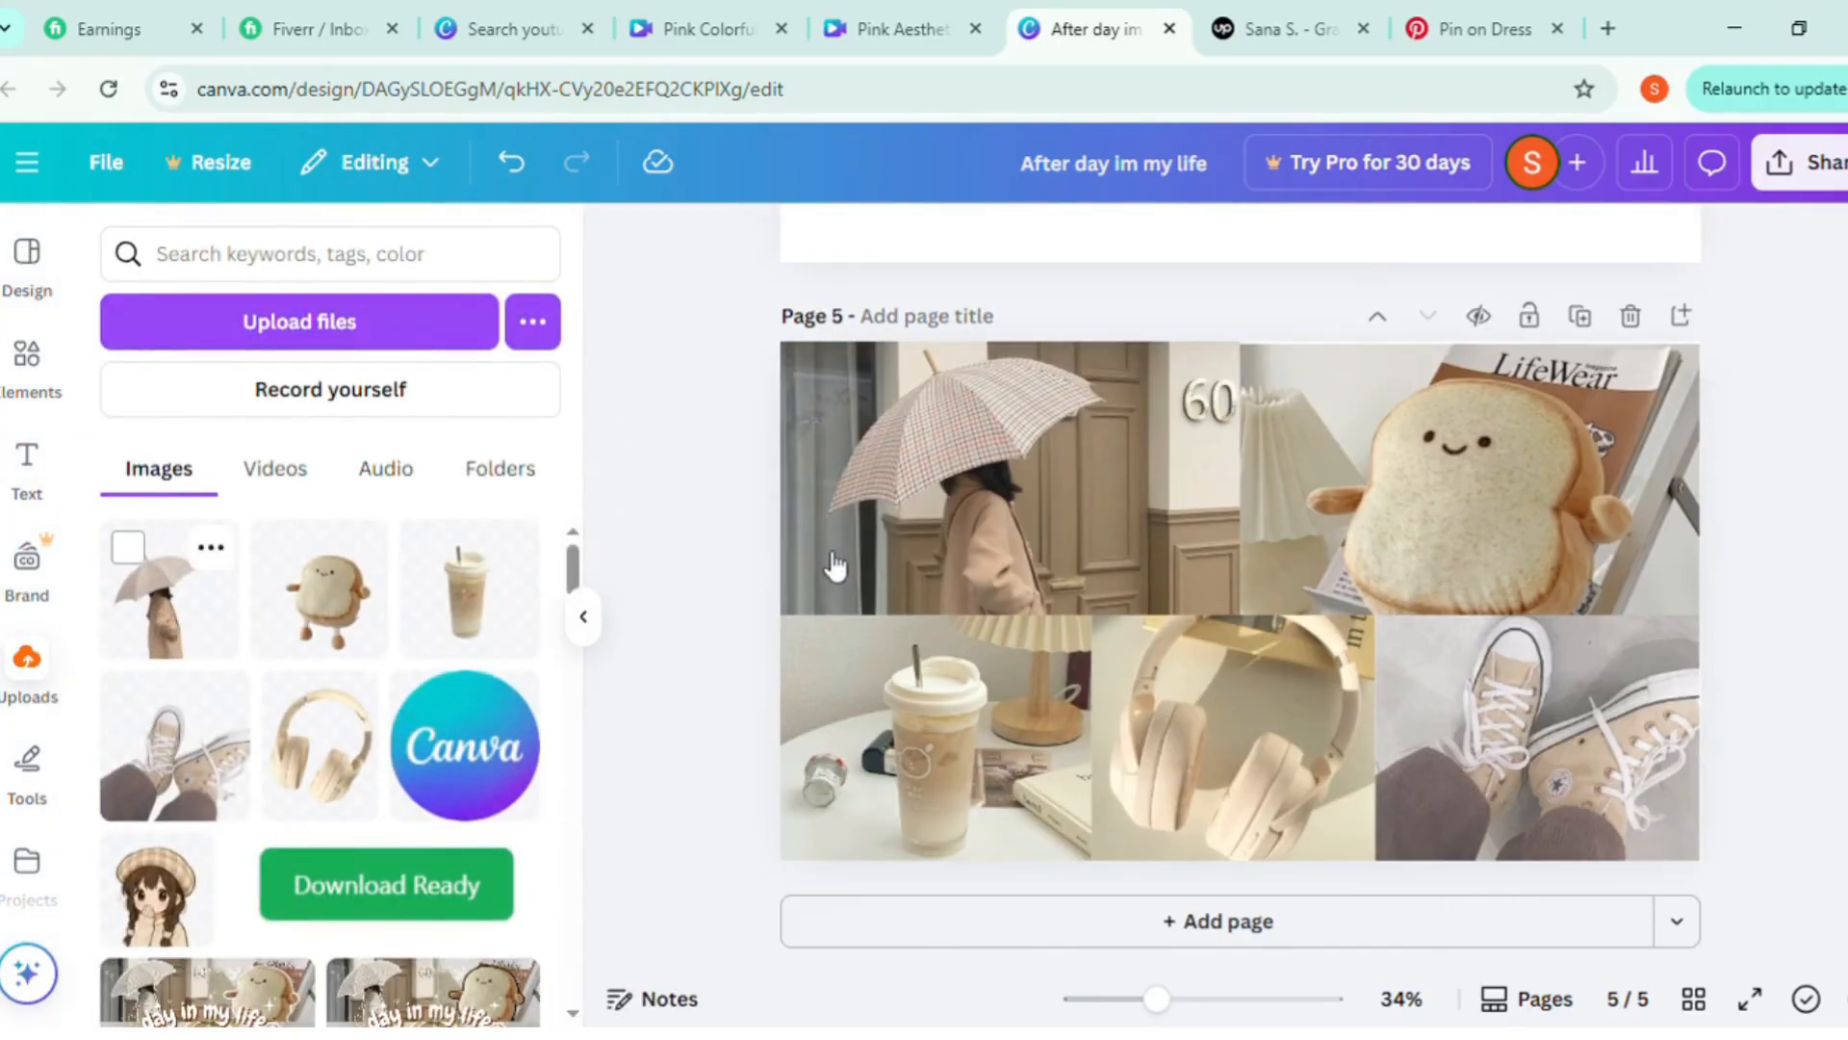
left_click_drag(835, 565, 970, 534)
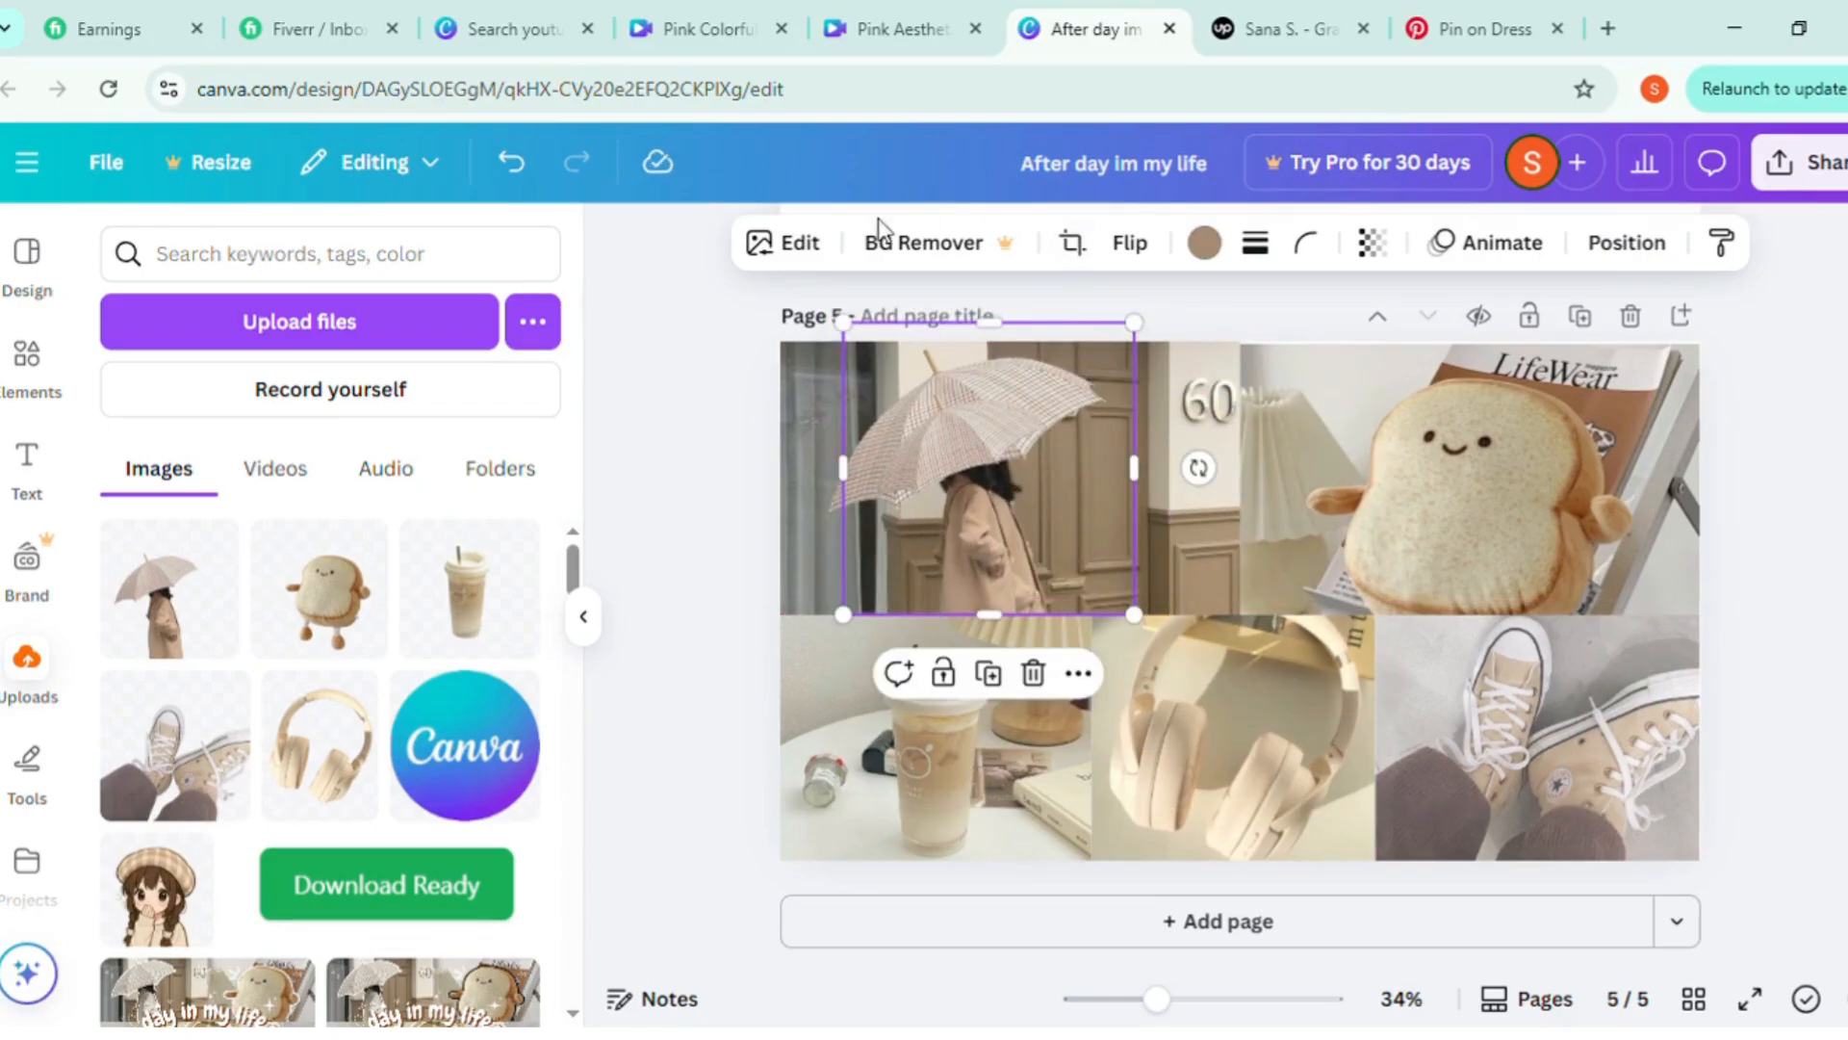
left_click(799, 244)
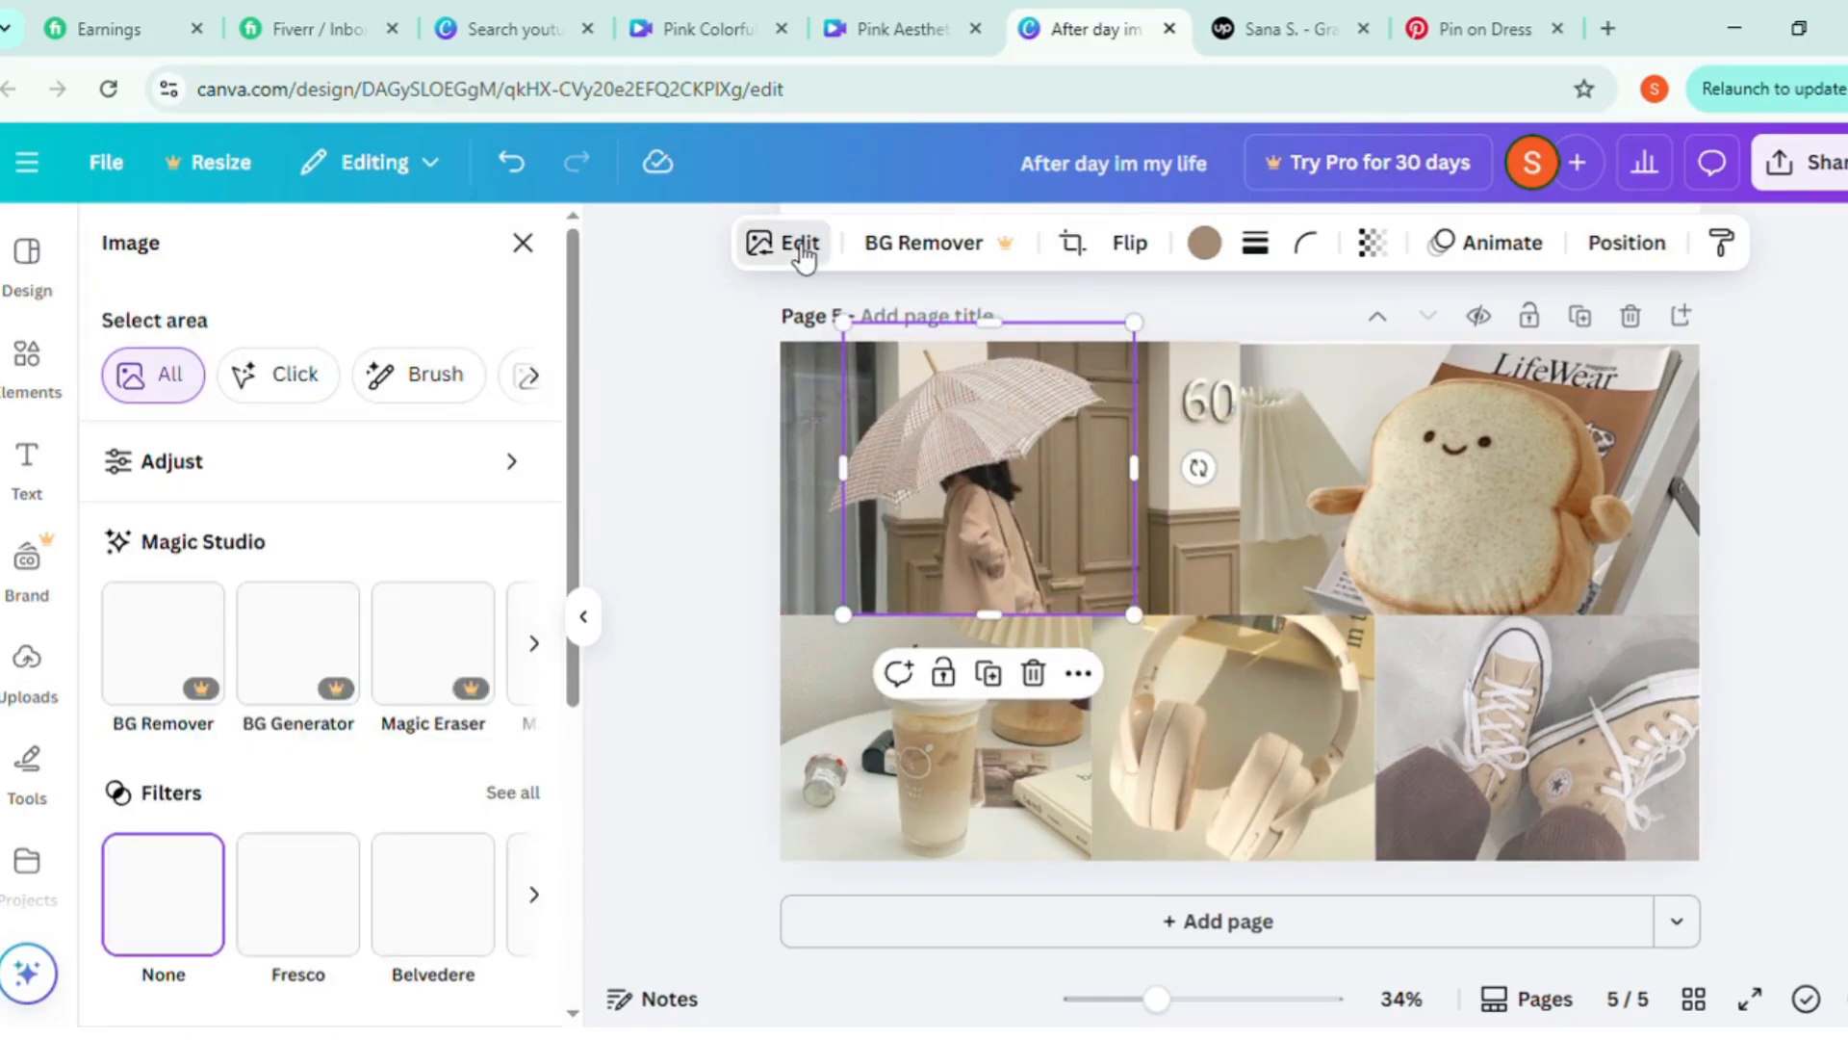
scroll(235, 796, "down", 4)
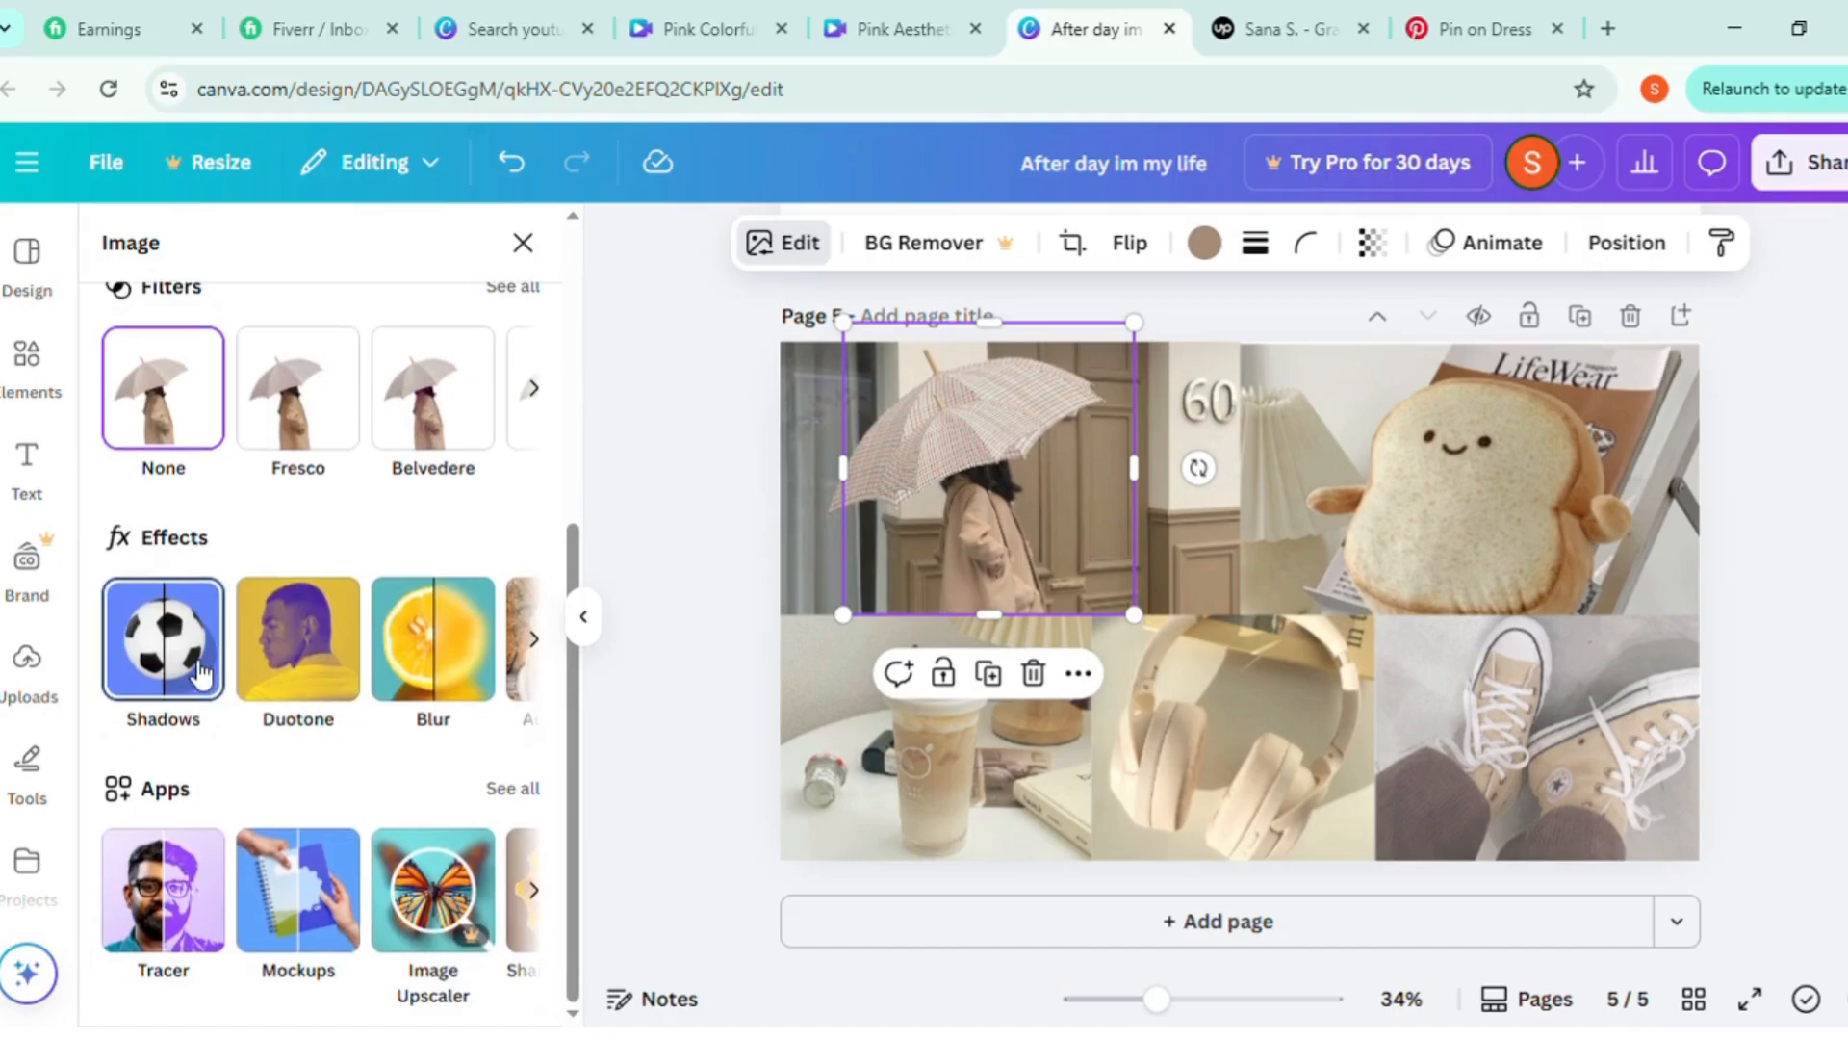
left_click(200, 674)
left_click(512, 586)
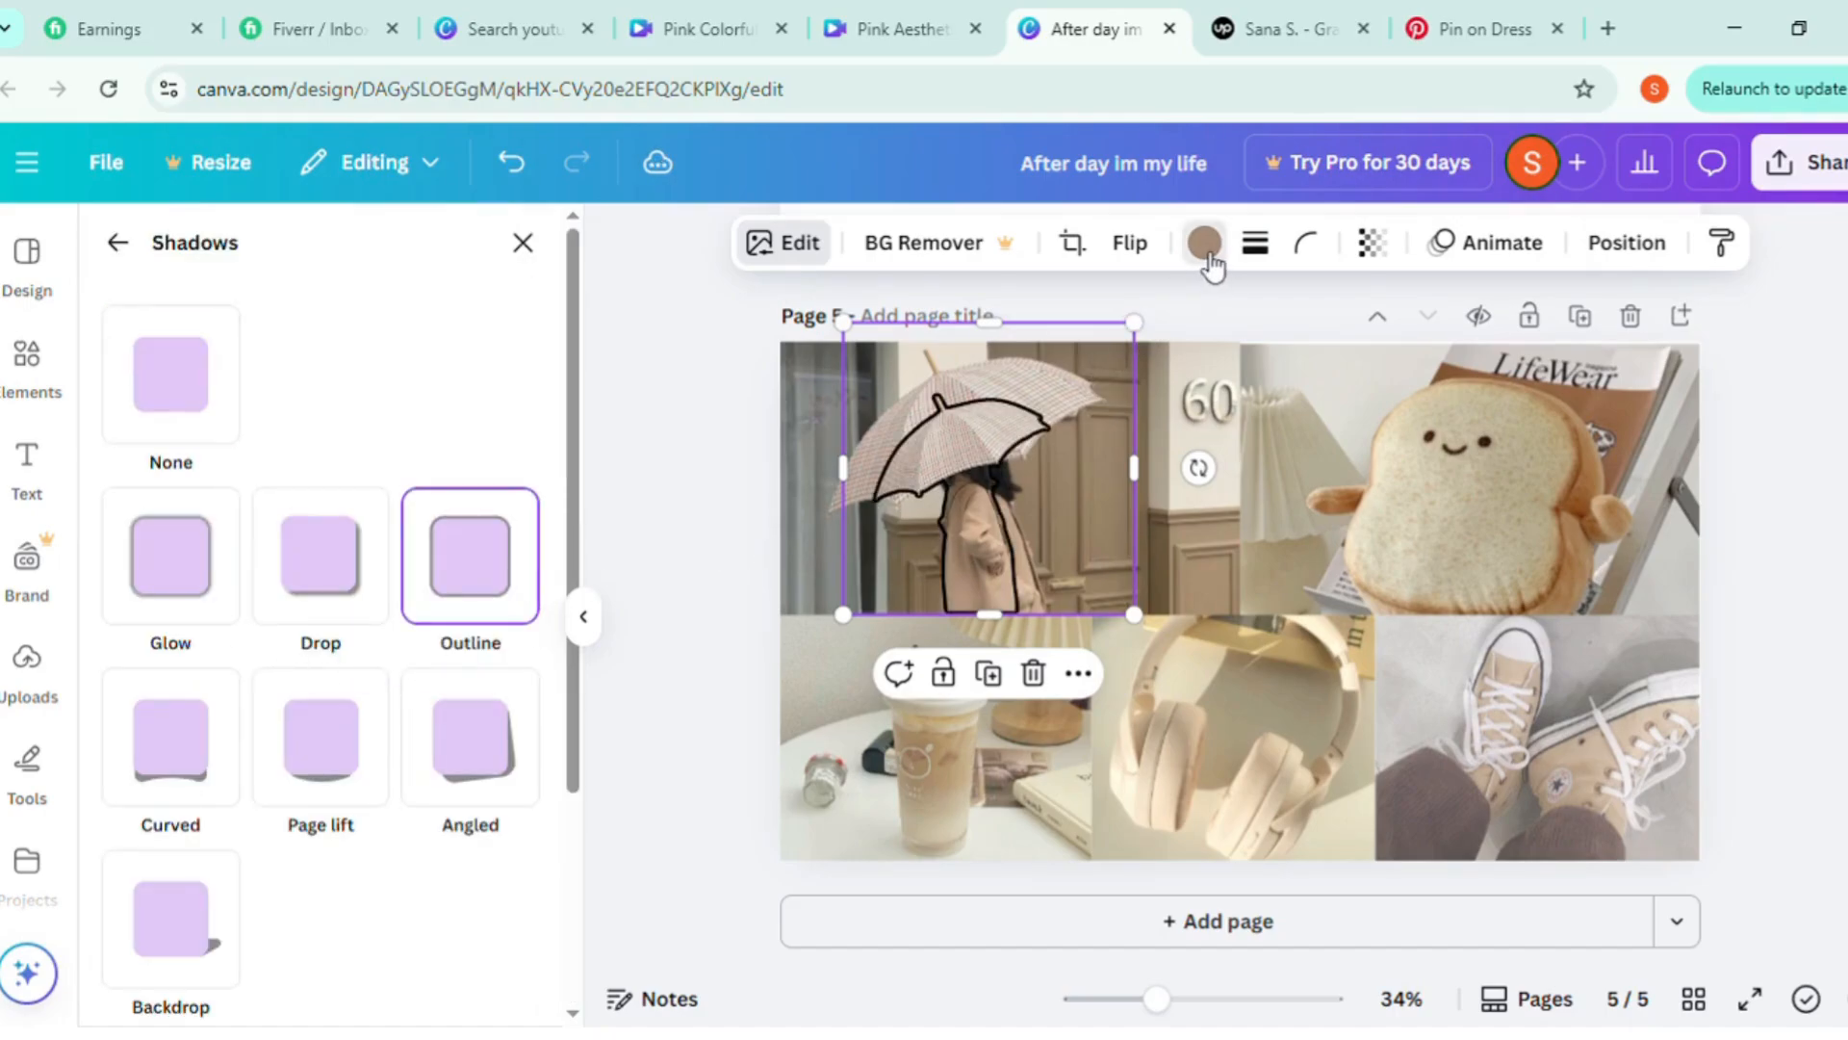
left_click(1204, 244)
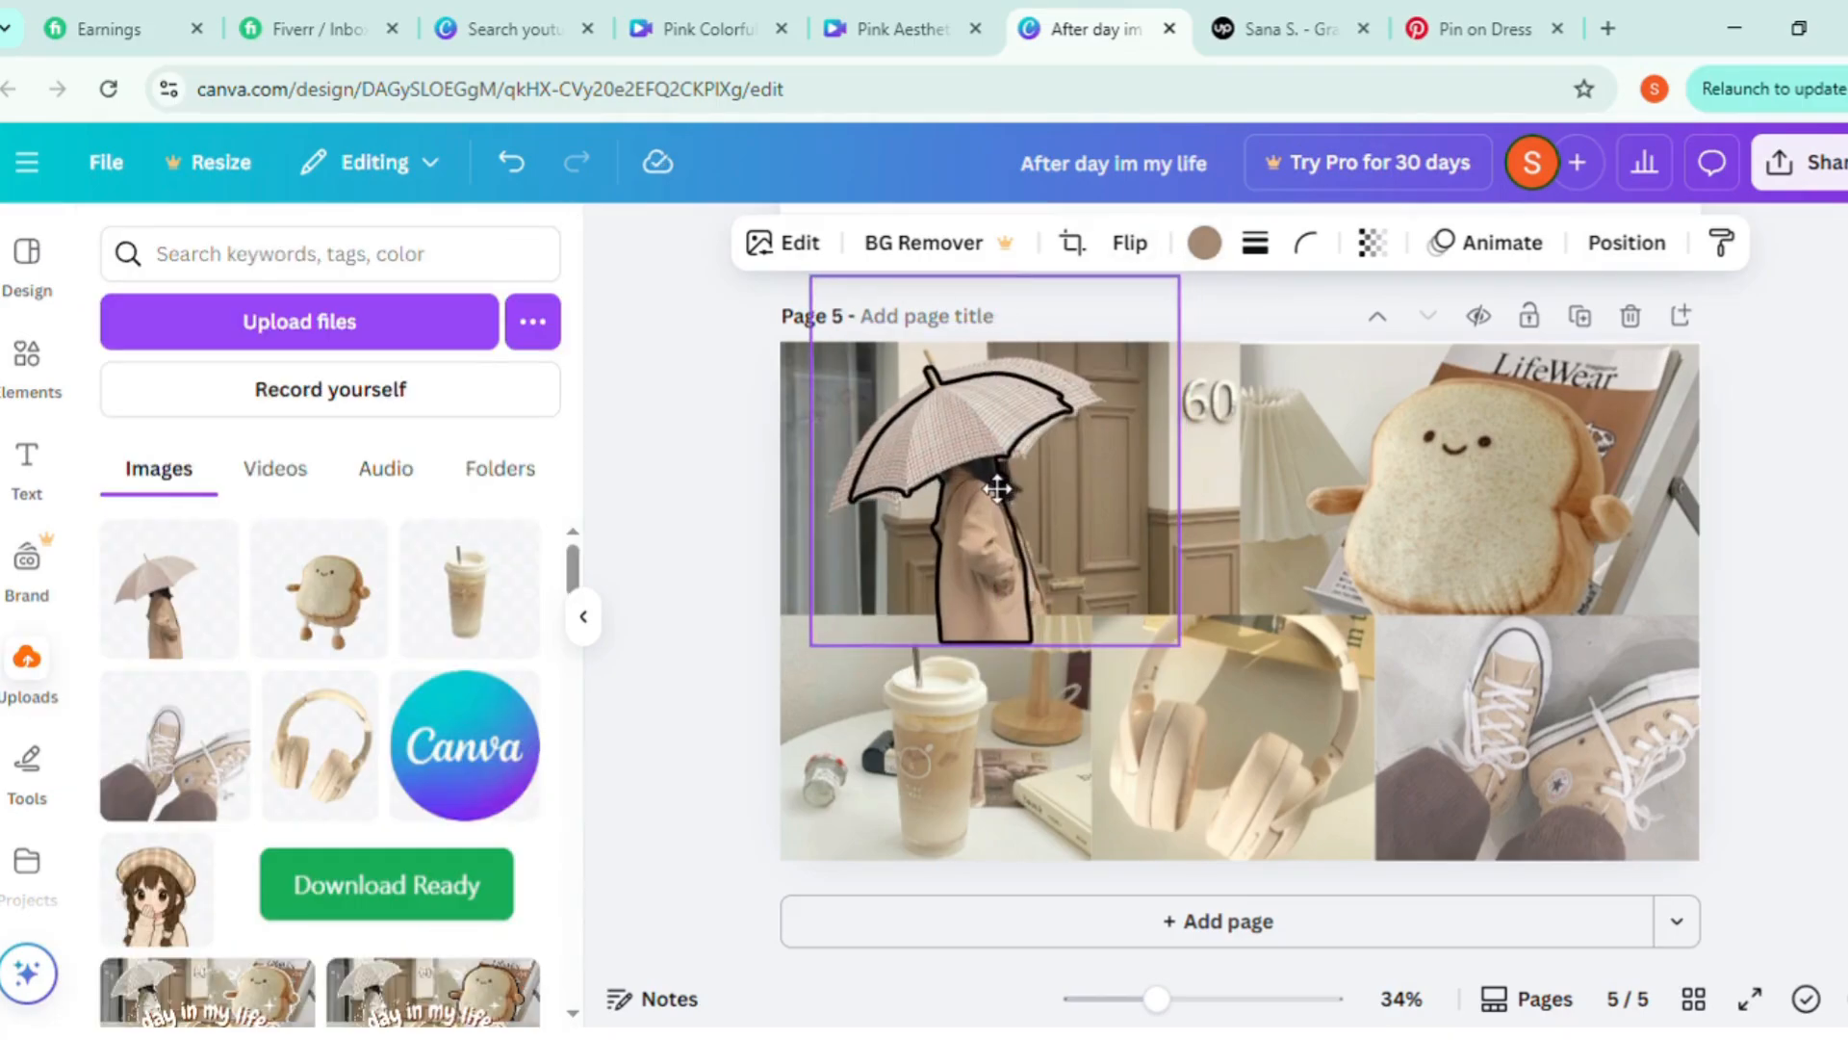
Enlarge and reposition the umbrella cutout so it lines up with the woman and umbrella in the photo beneath
left_click_drag(997, 489, 980, 498)
left_click_drag(1182, 301, 1222, 244)
left_click_drag(1032, 451, 1026, 461)
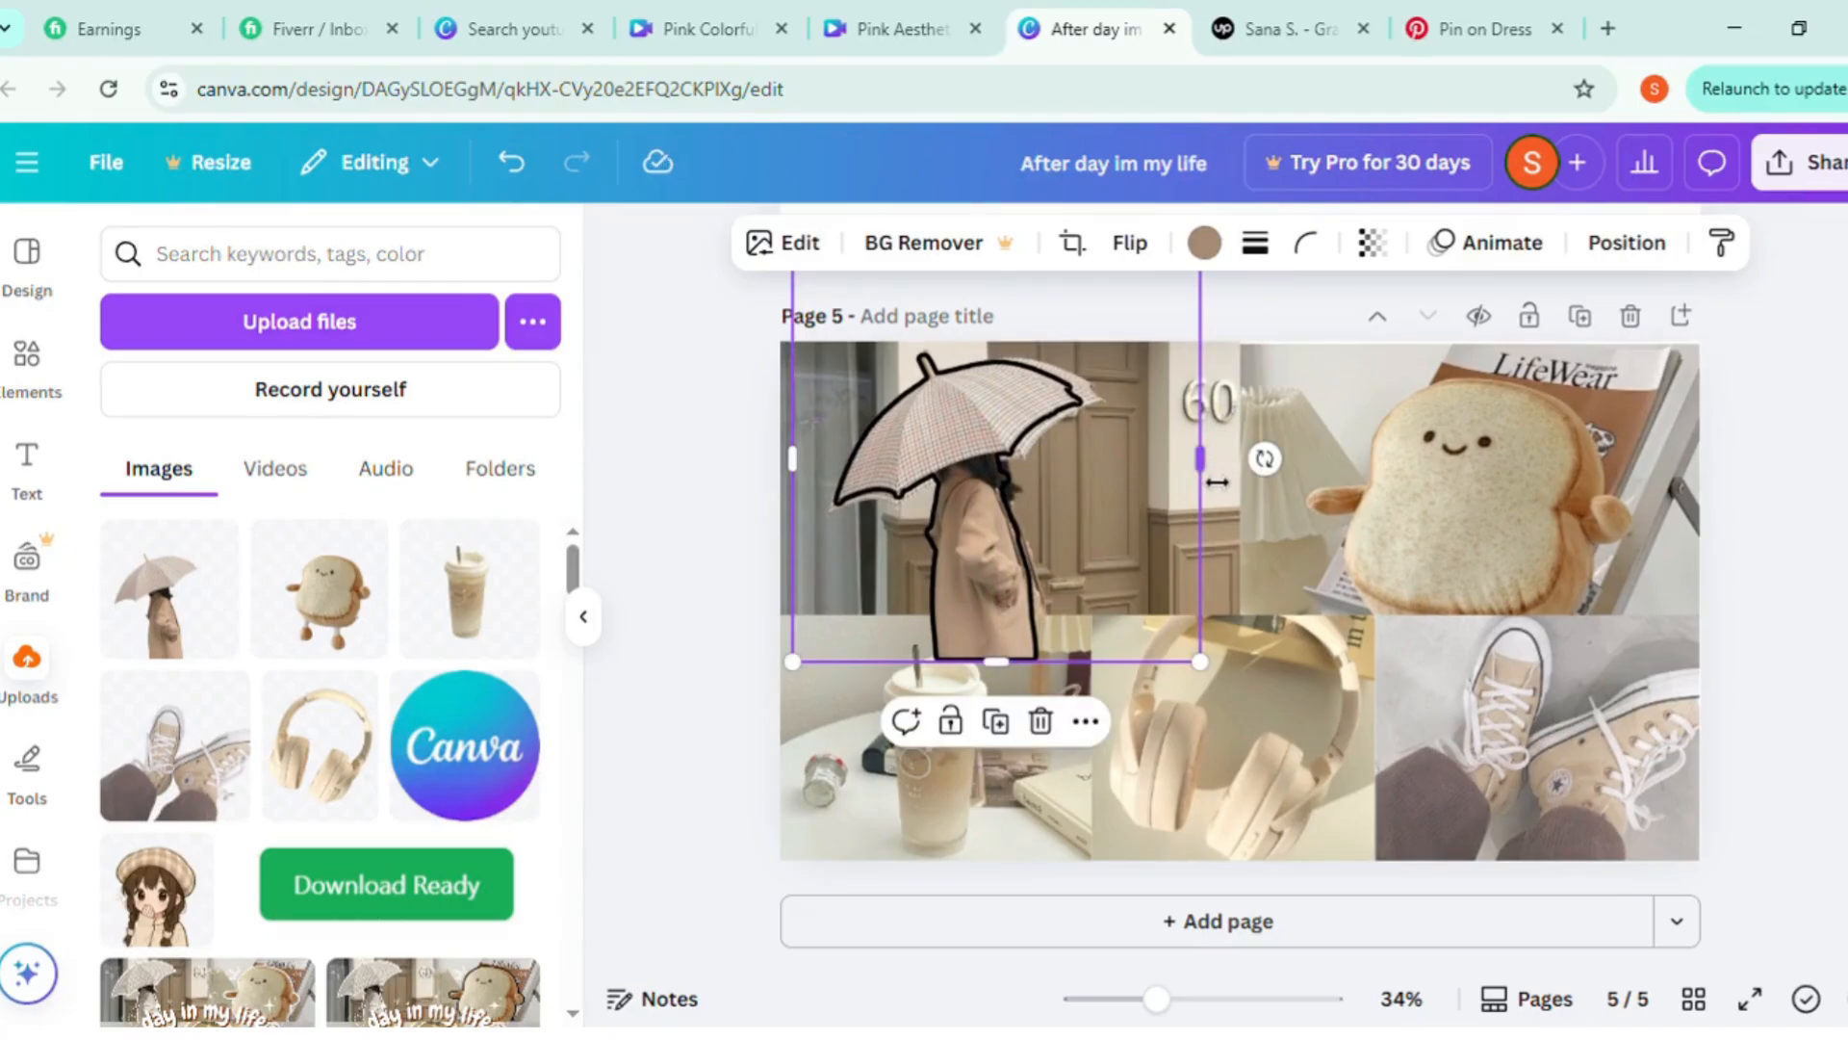
left_click_drag(1217, 481, 1235, 482)
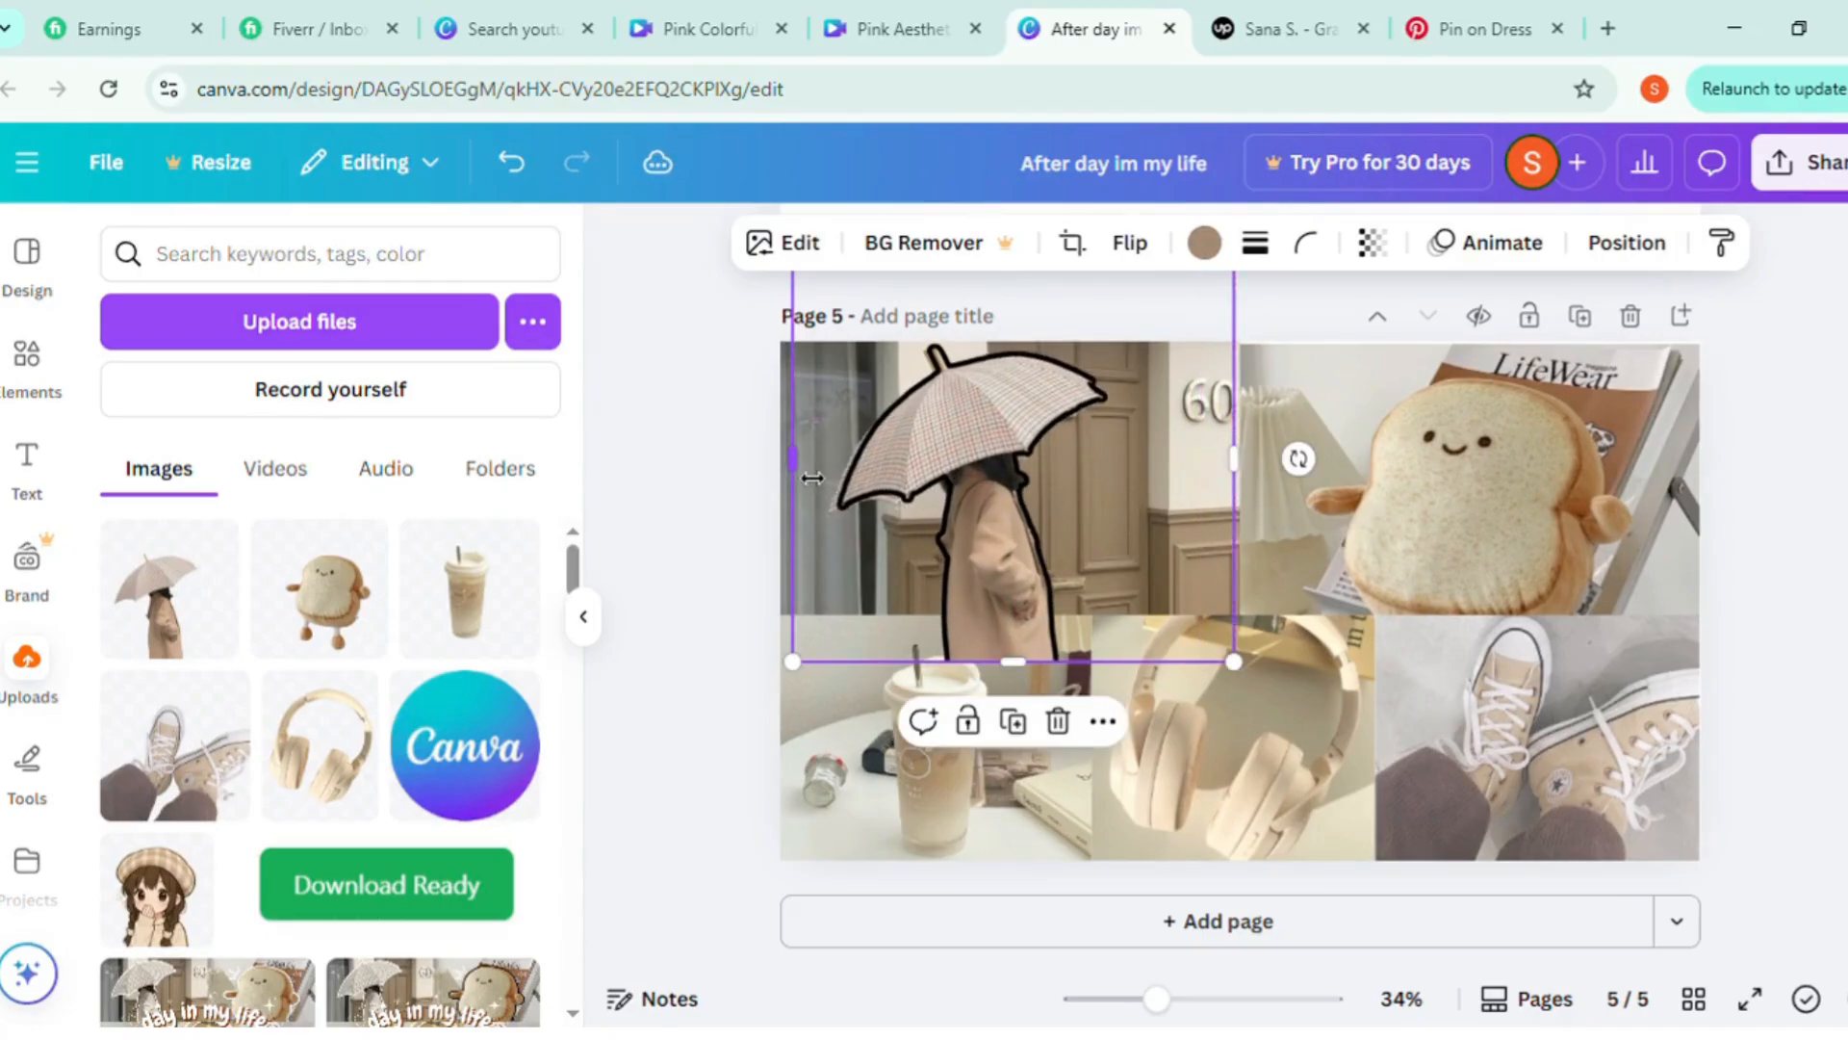
left_click_drag(812, 479, 804, 478)
left_click_drag(968, 453, 974, 460)
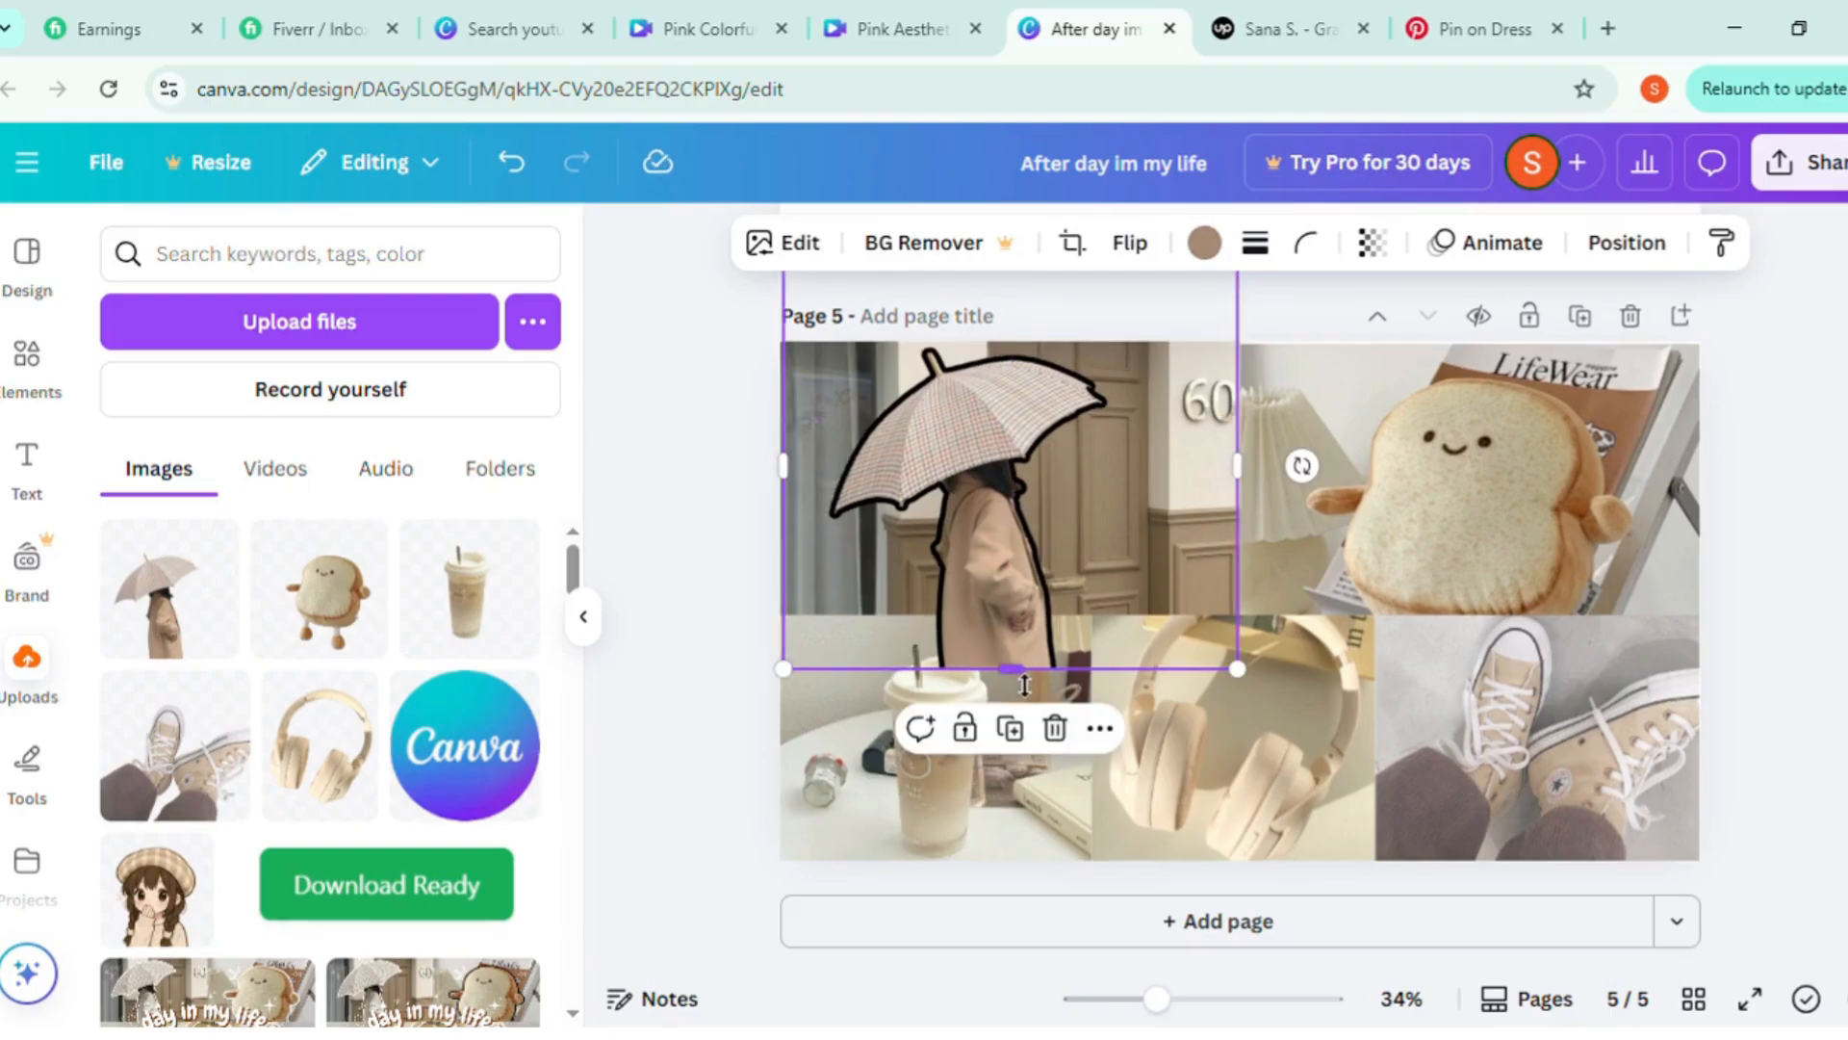
Crop the umbrella cutout's bottom and top edges to match the height of the photo beneath
left_click_drag(1024, 684, 1026, 632)
scroll(995, 420, "up", 2)
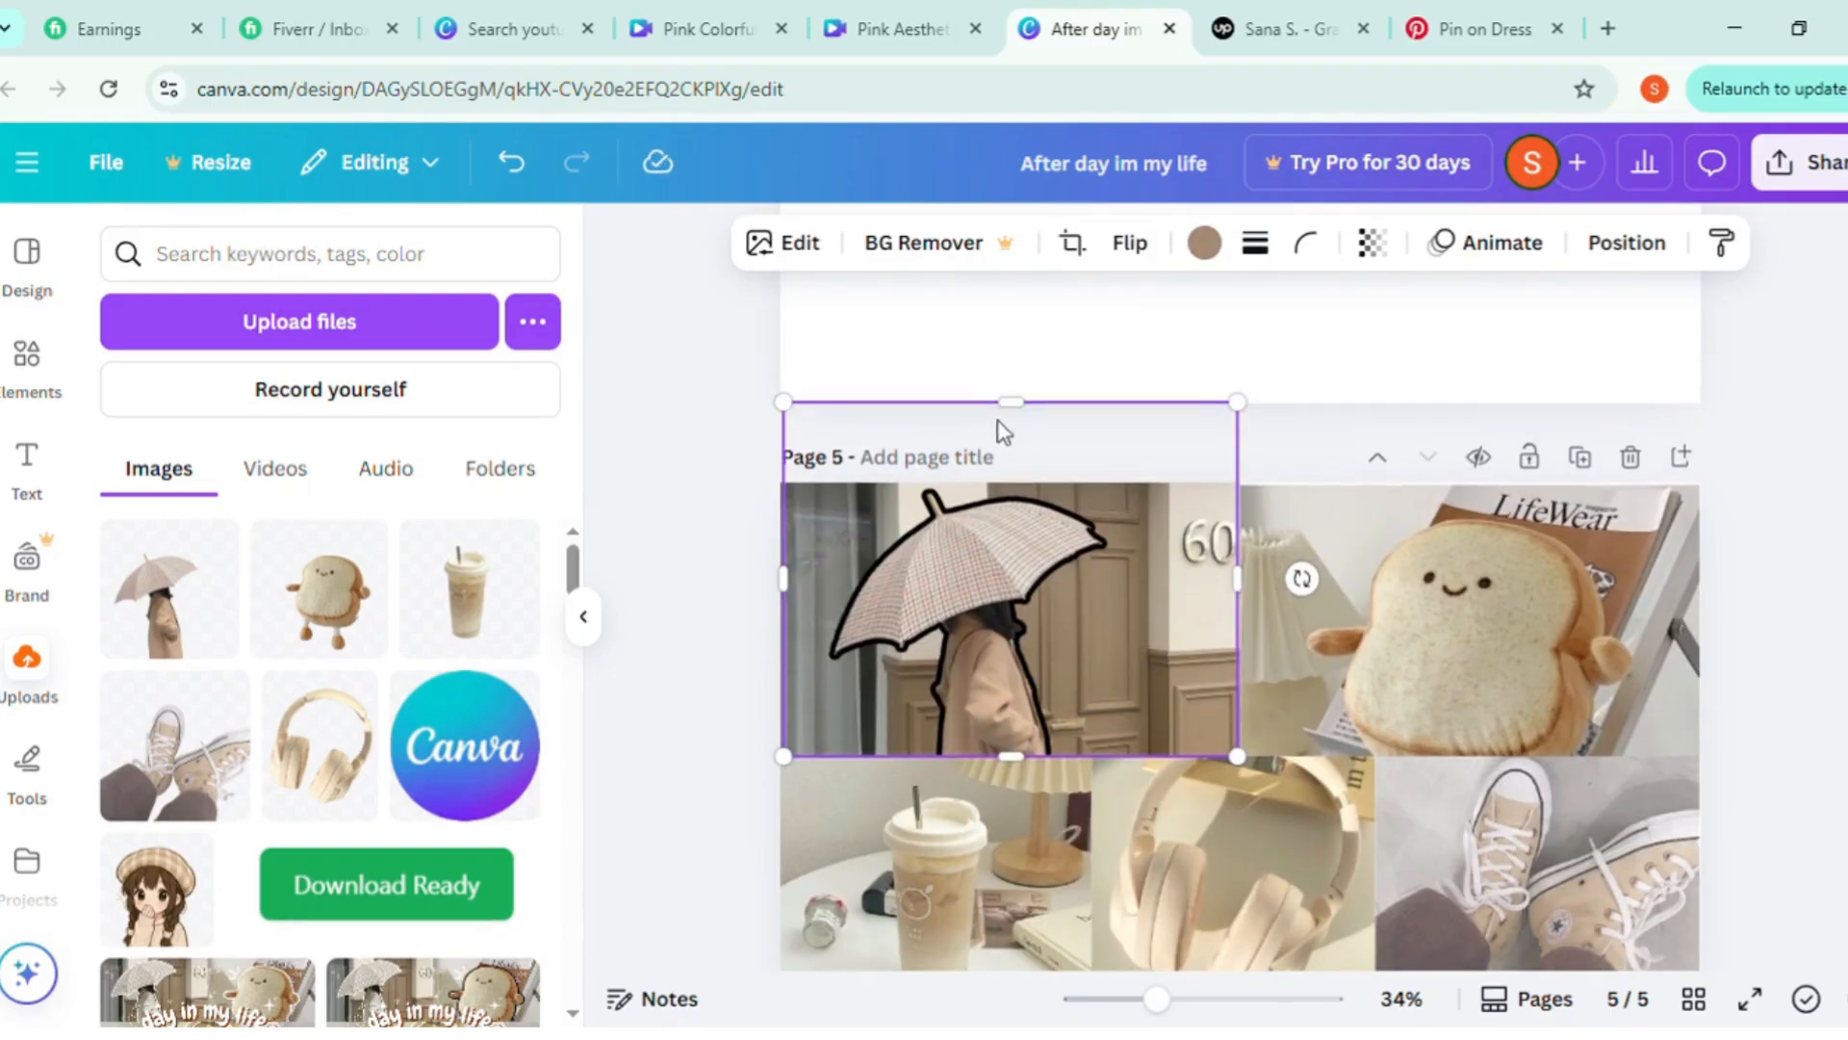
left_click_drag(1036, 424, 1037, 504)
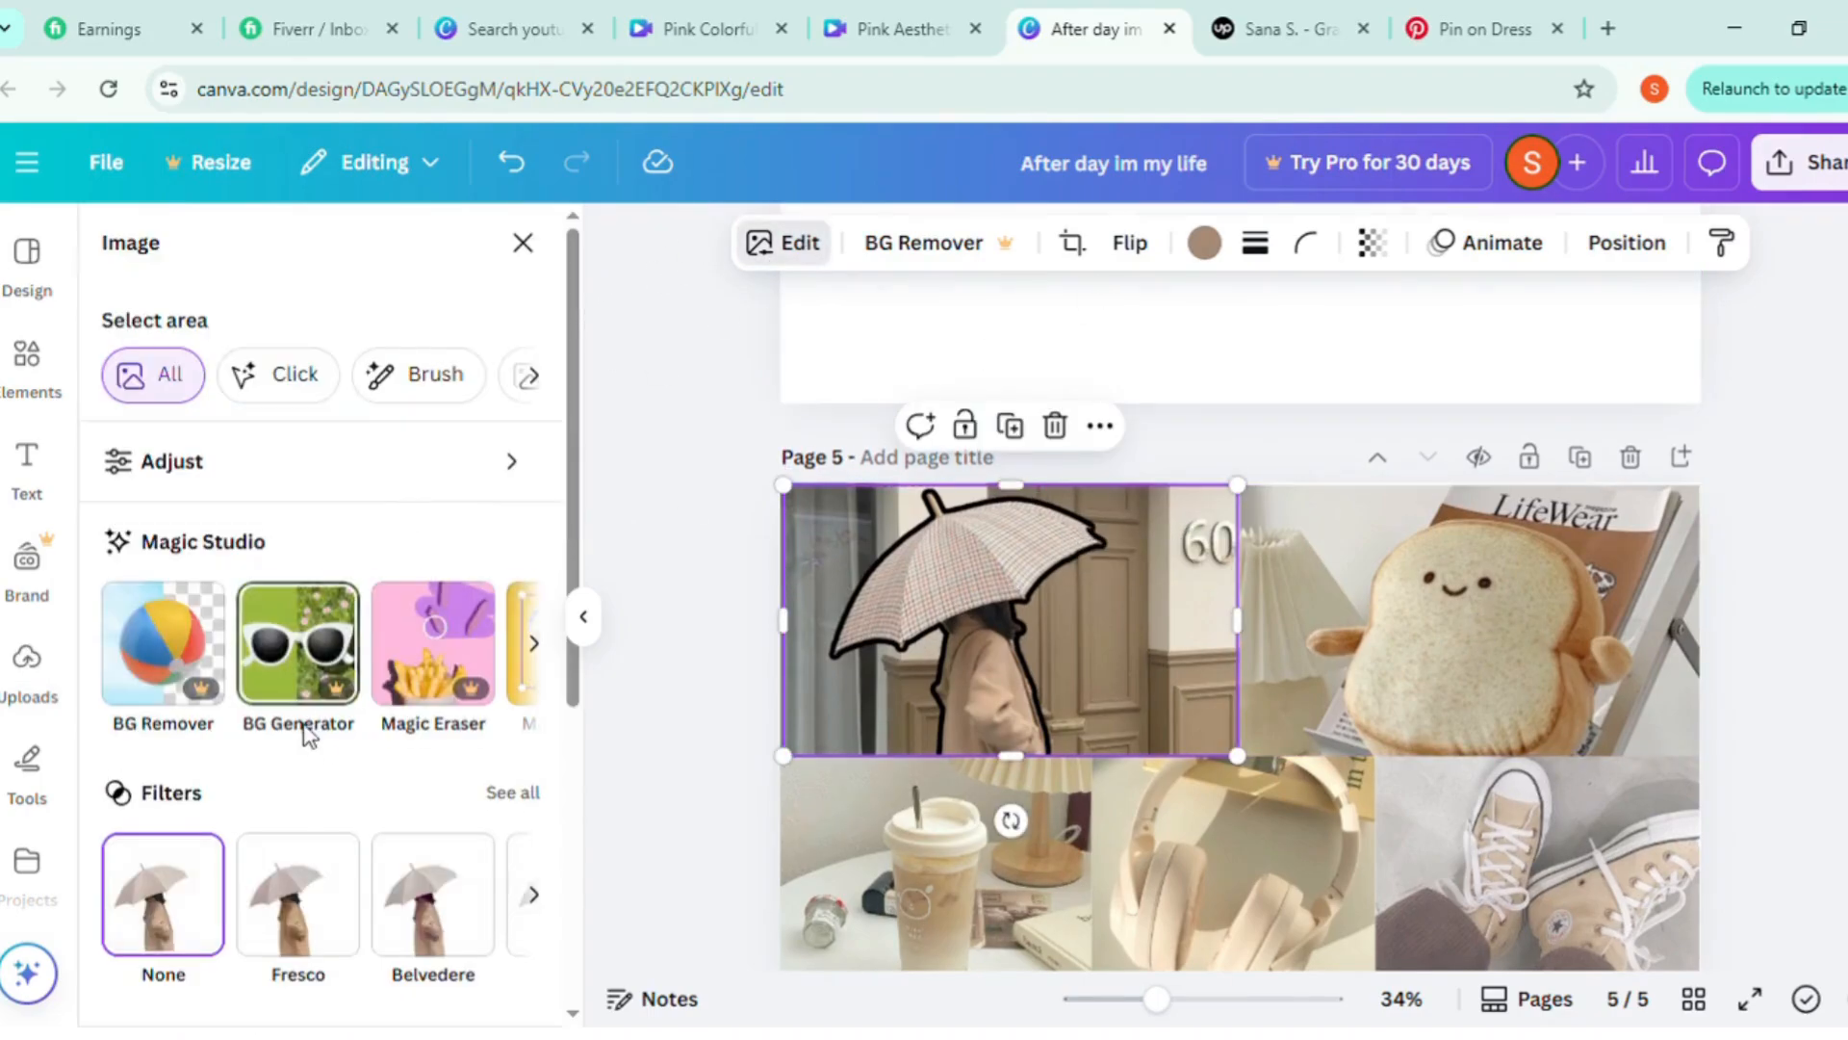
Set the umbrella cutout's outline shadow color to white #FFFFFF and its size to 20
scroll(157, 823, "down", 3)
left_click(162, 871)
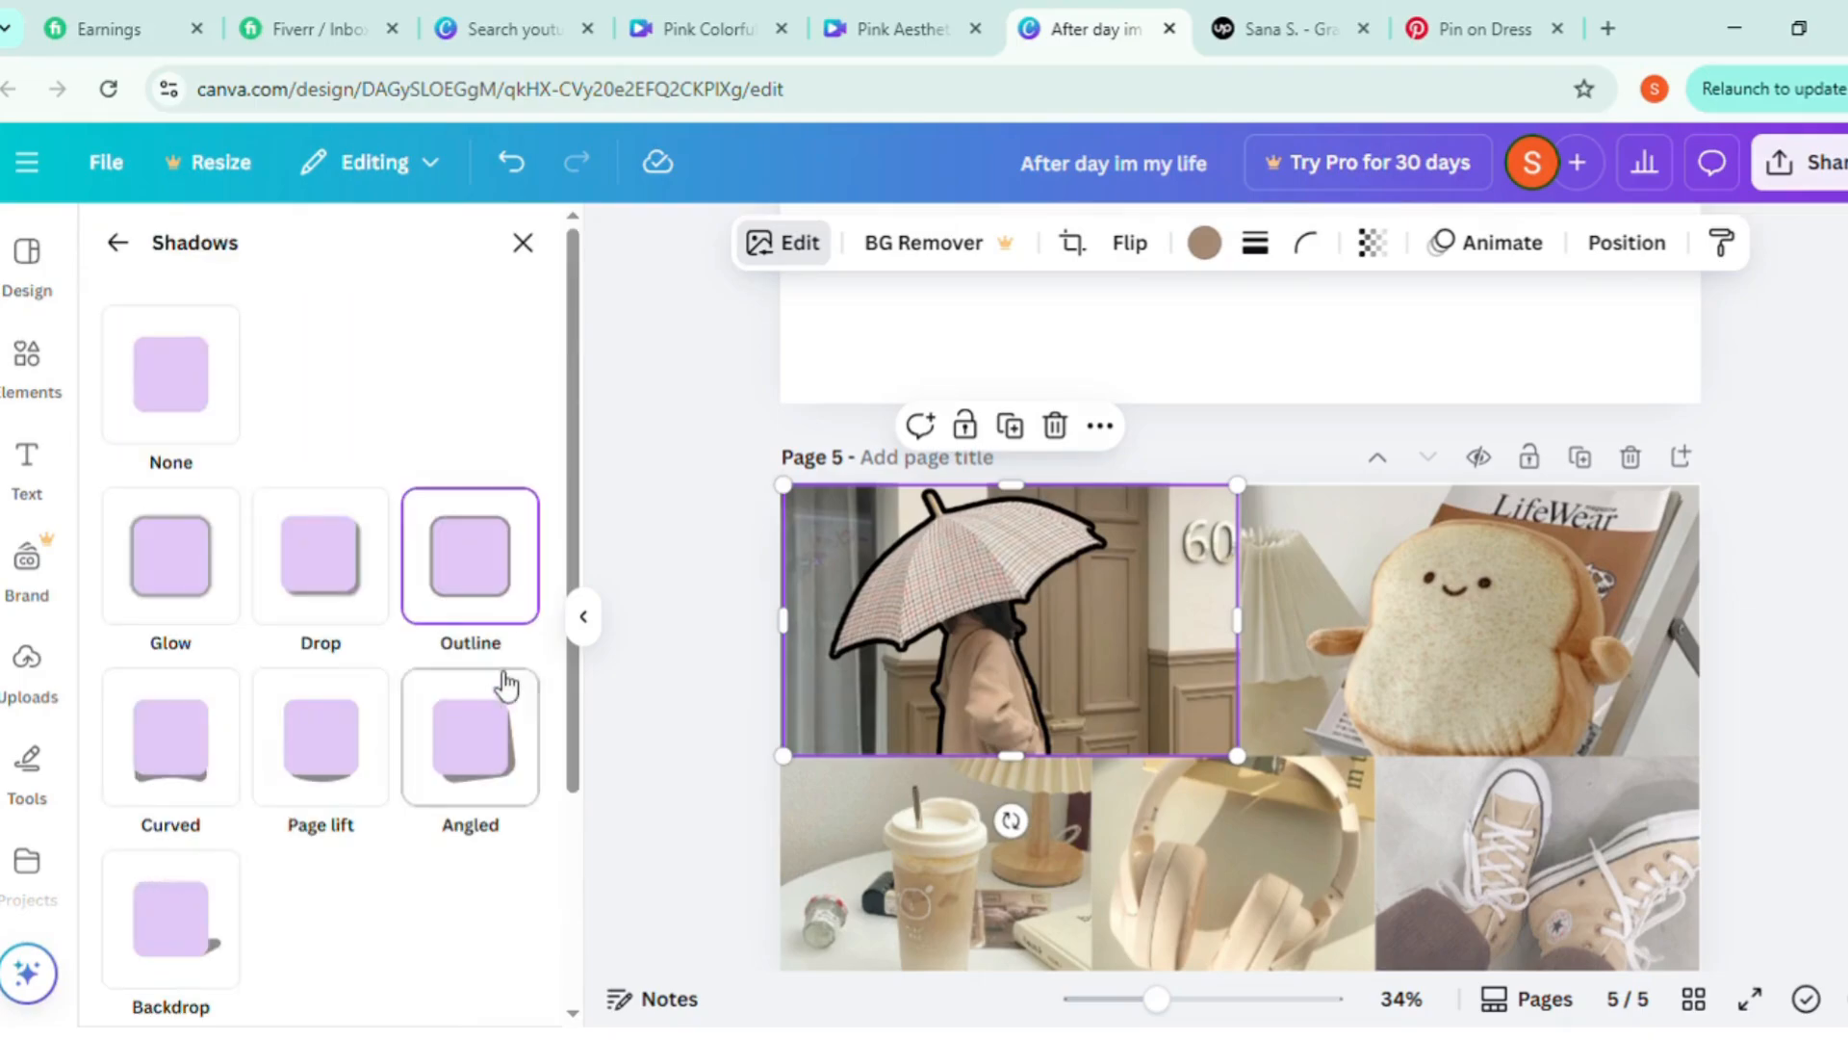
scroll(501, 664, "down", 3)
left_click(535, 877)
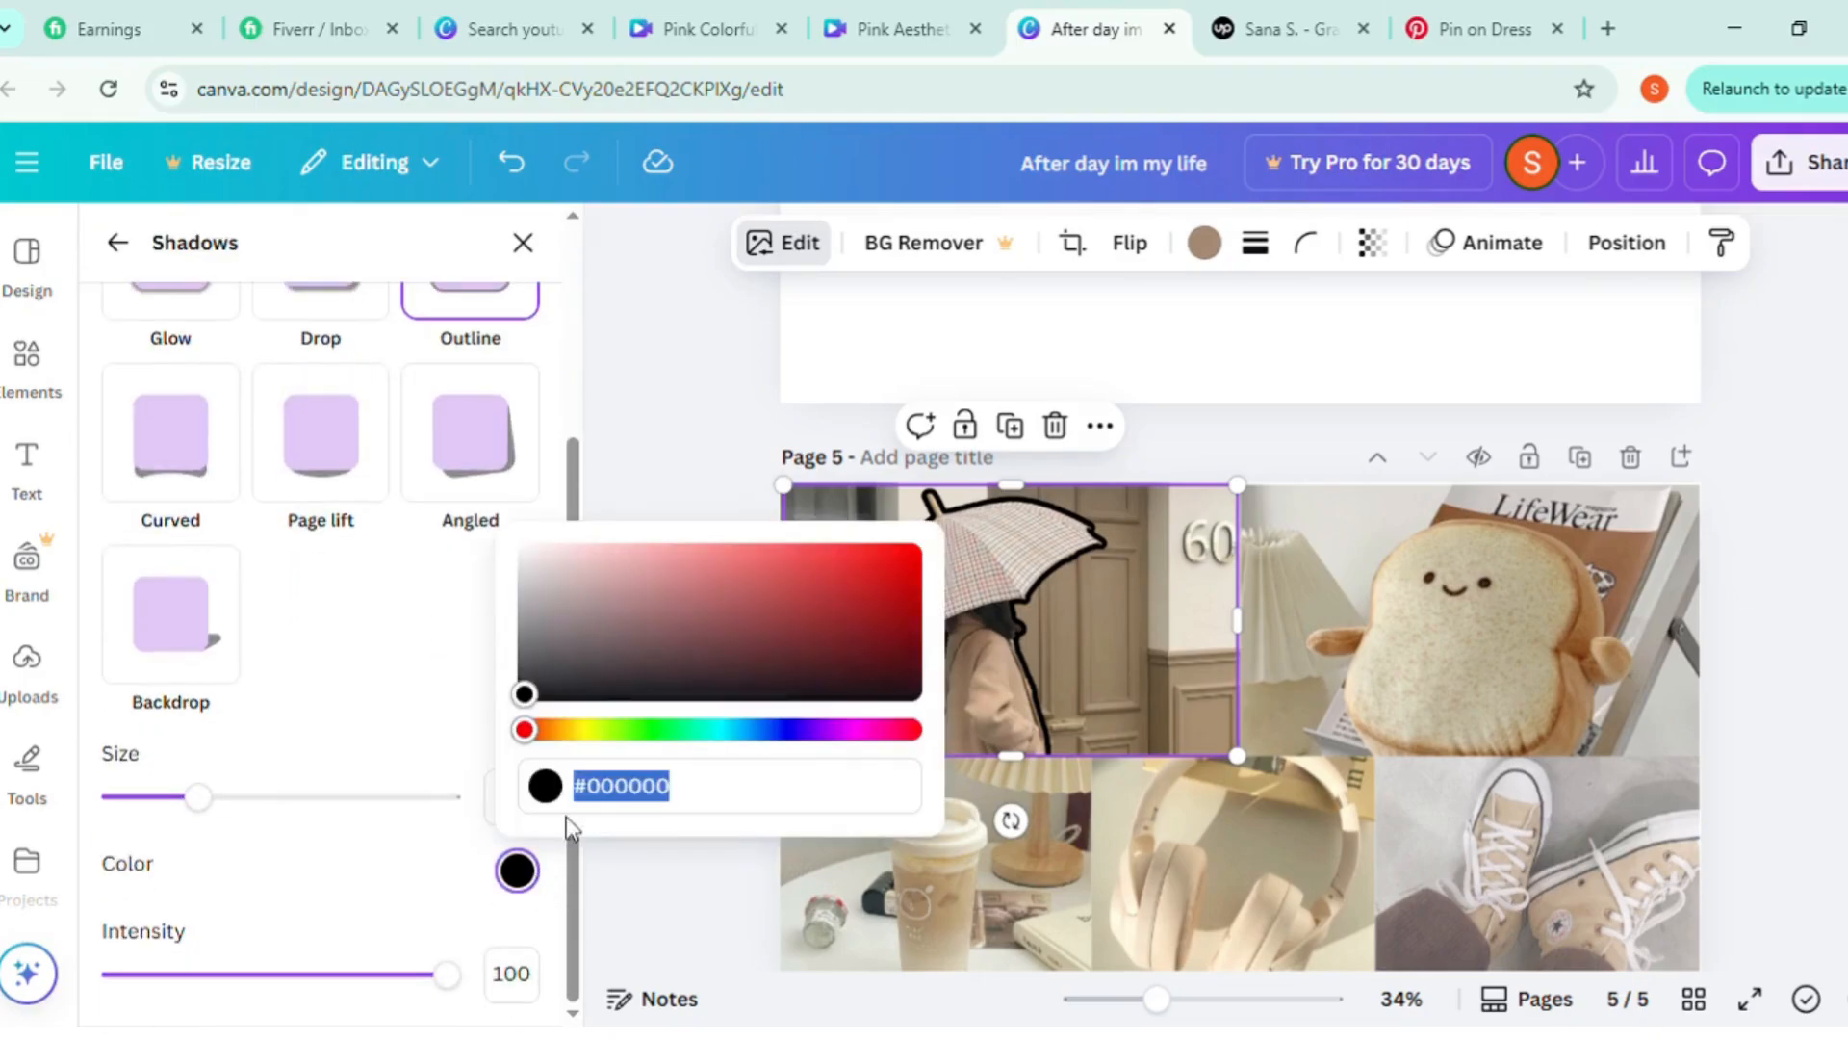
left_click(533, 568)
left_click_drag(518, 563, 481, 521)
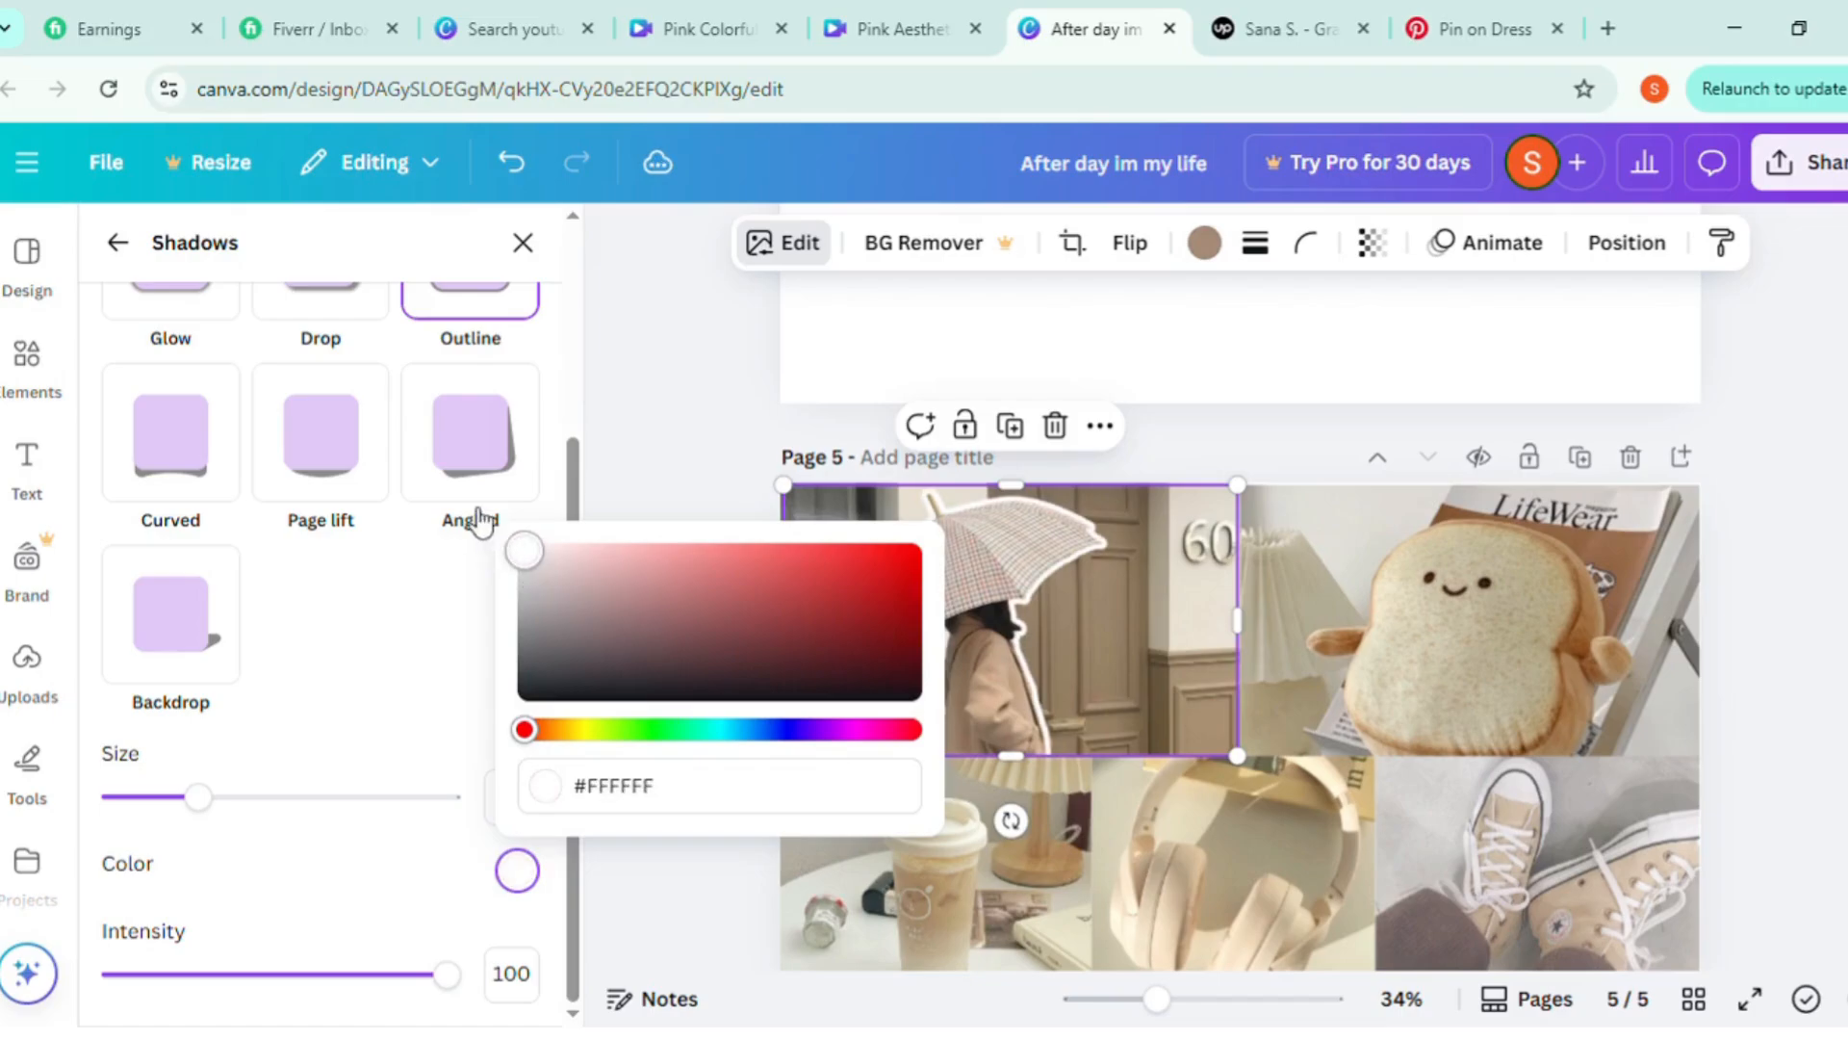
left_click_drag(214, 797, 190, 799)
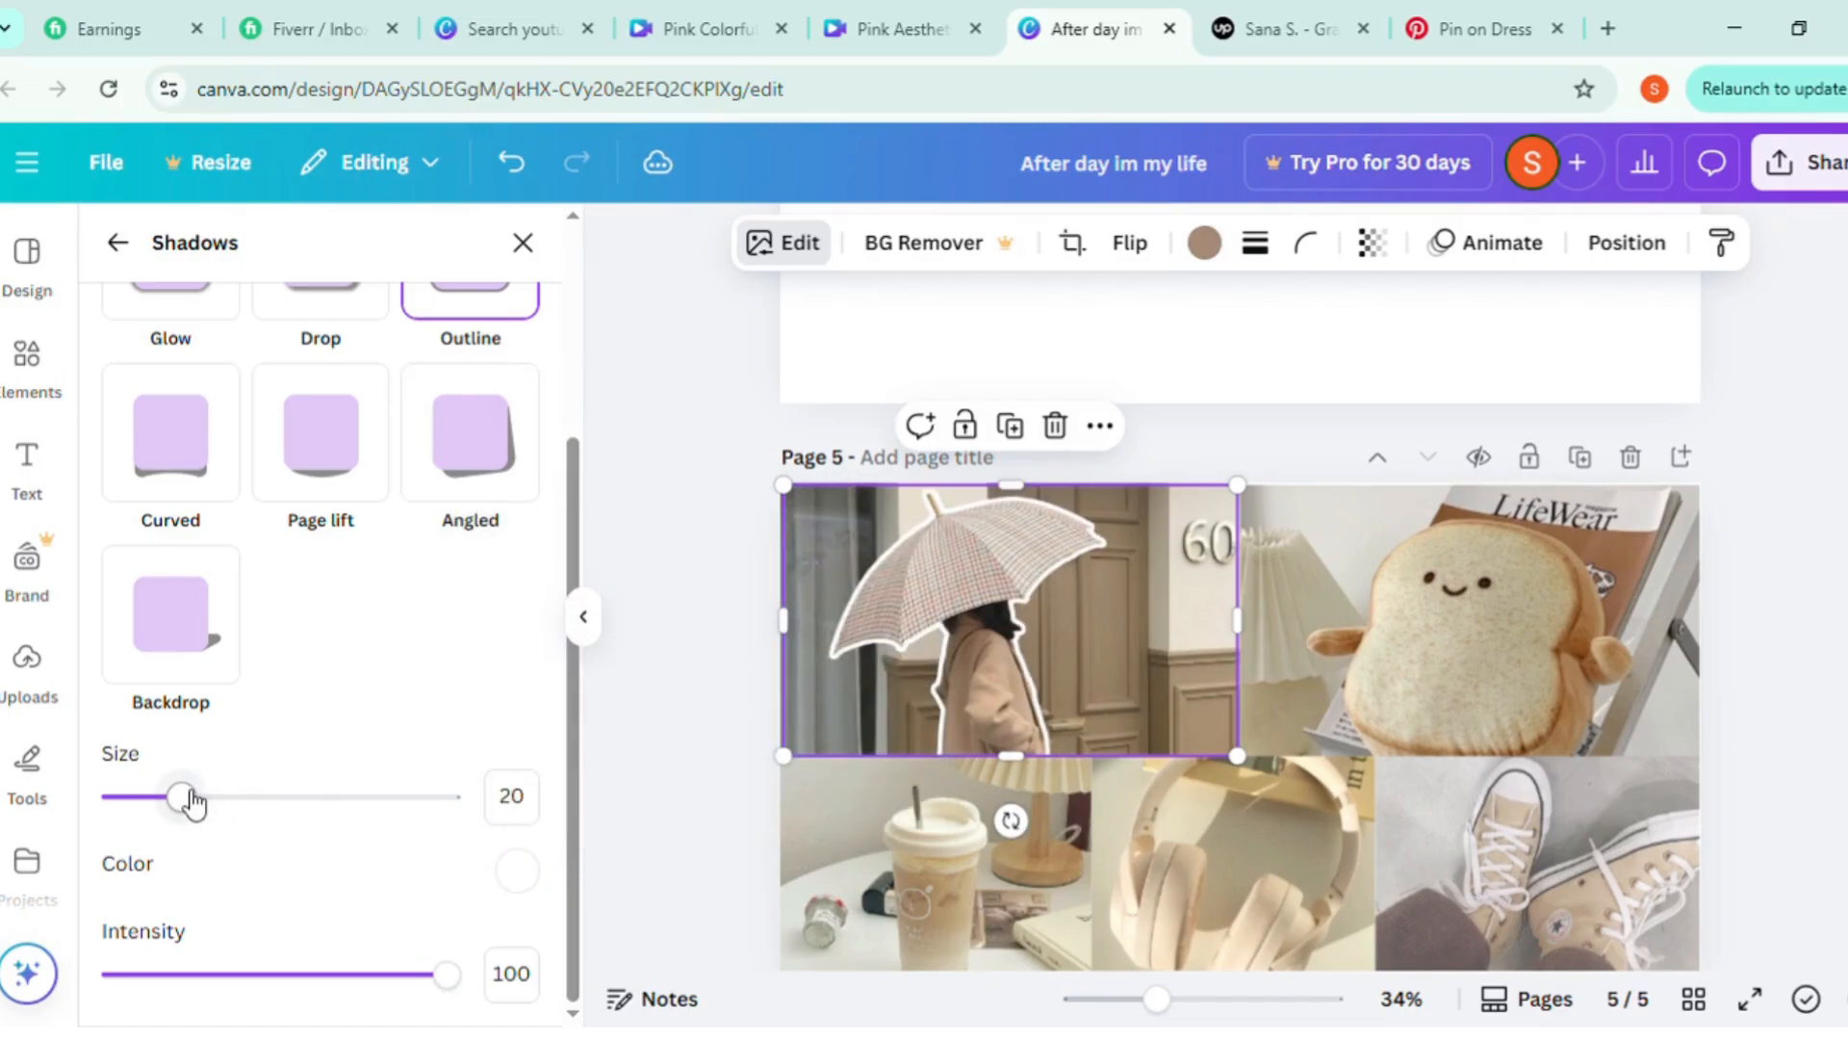
left_click(695, 482)
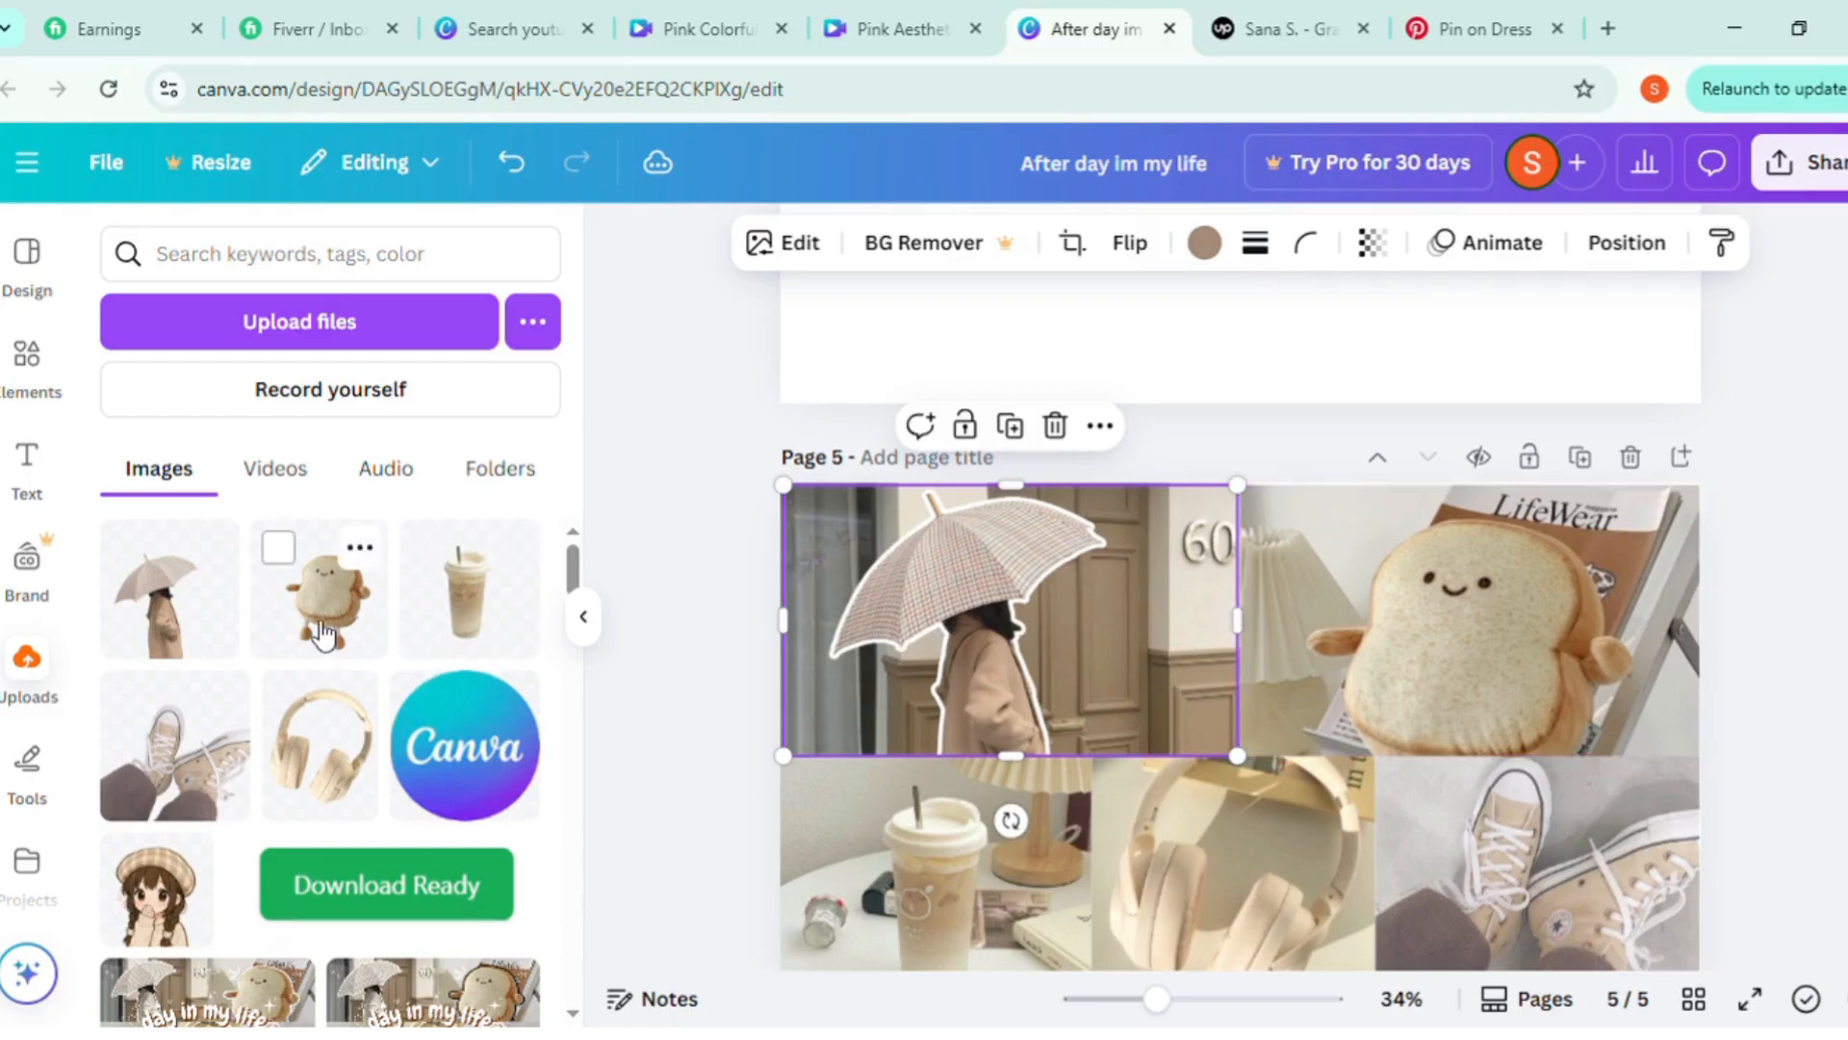
Add the uploaded toast plush cutout to page 5, then enlarge and align it over the plush in the photo
left_click_drag(323, 635, 1436, 671)
left_click_drag(1556, 486, 1728, 518)
left_click_drag(1547, 637, 1507, 712)
left_click_drag(1649, 426, 1702, 377)
left_click_drag(1564, 604, 1531, 619)
left_click_drag(1682, 655, 1715, 655)
left_click_drag(1543, 639, 1556, 646)
left_click_drag(1358, 737, 1357, 737)
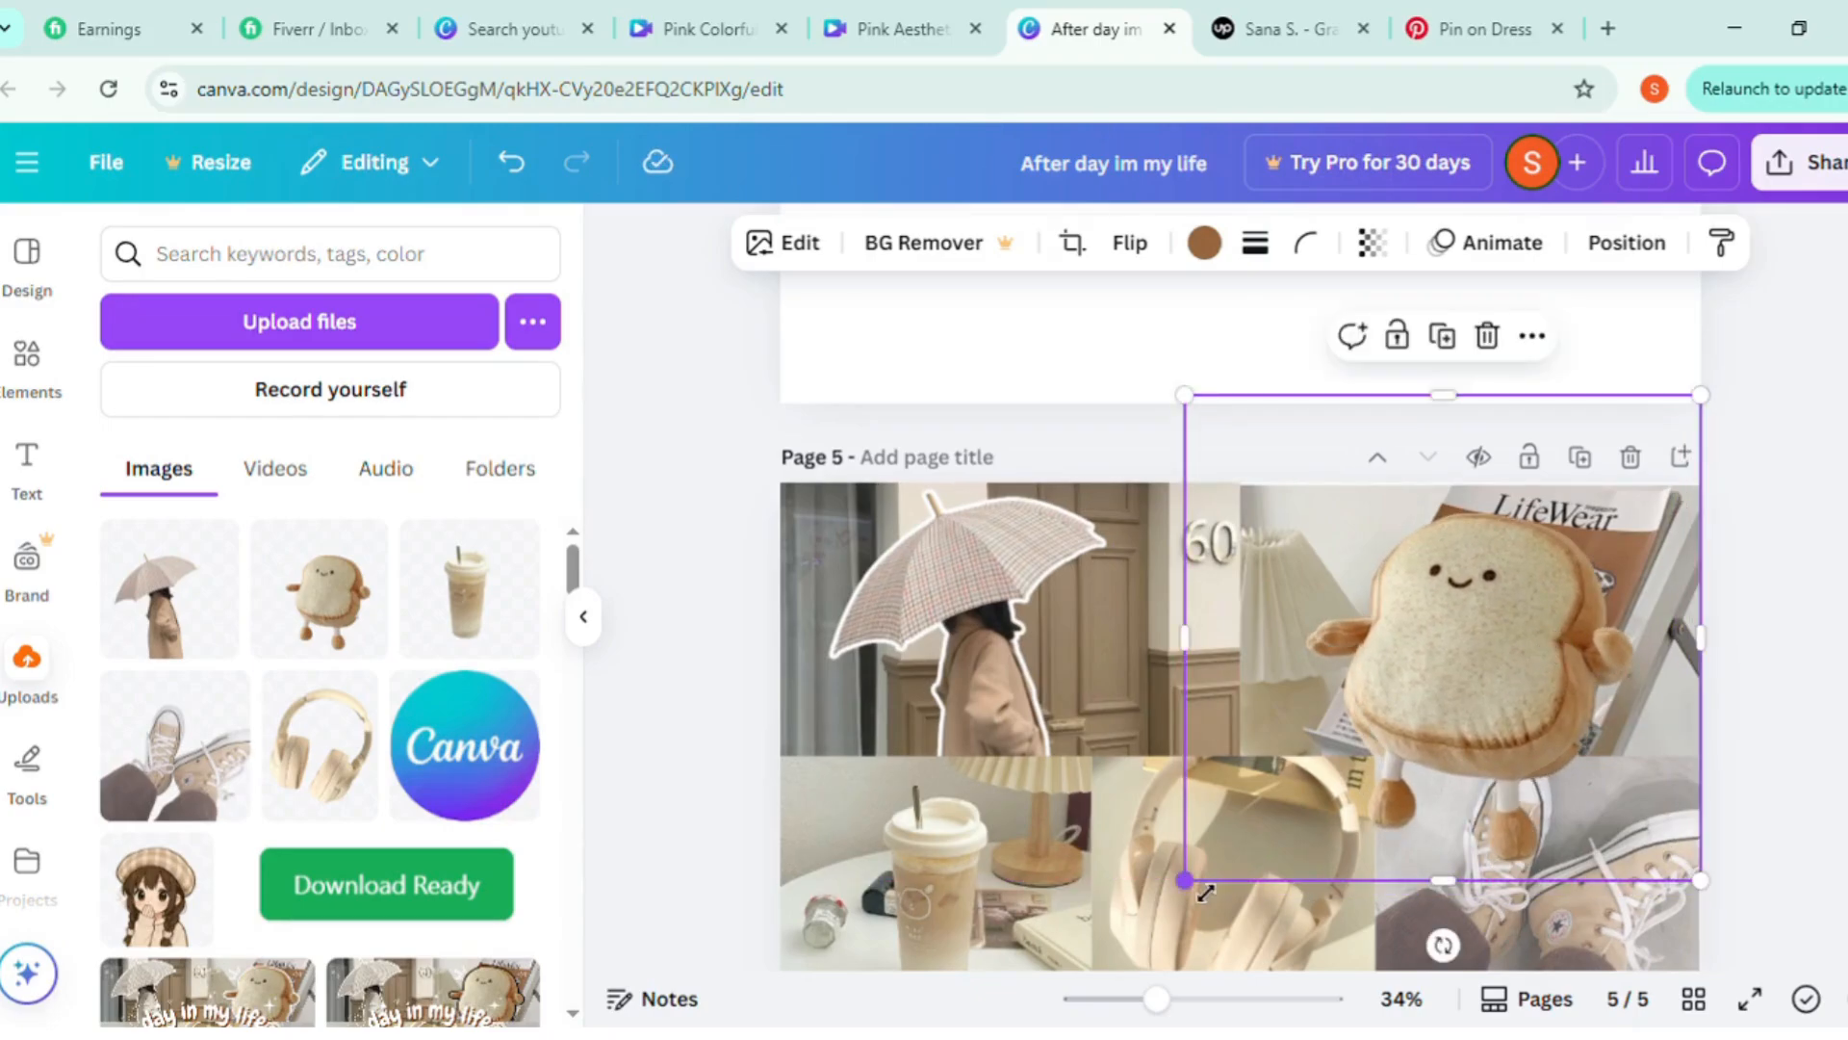
left_click_drag(1203, 893, 1192, 906)
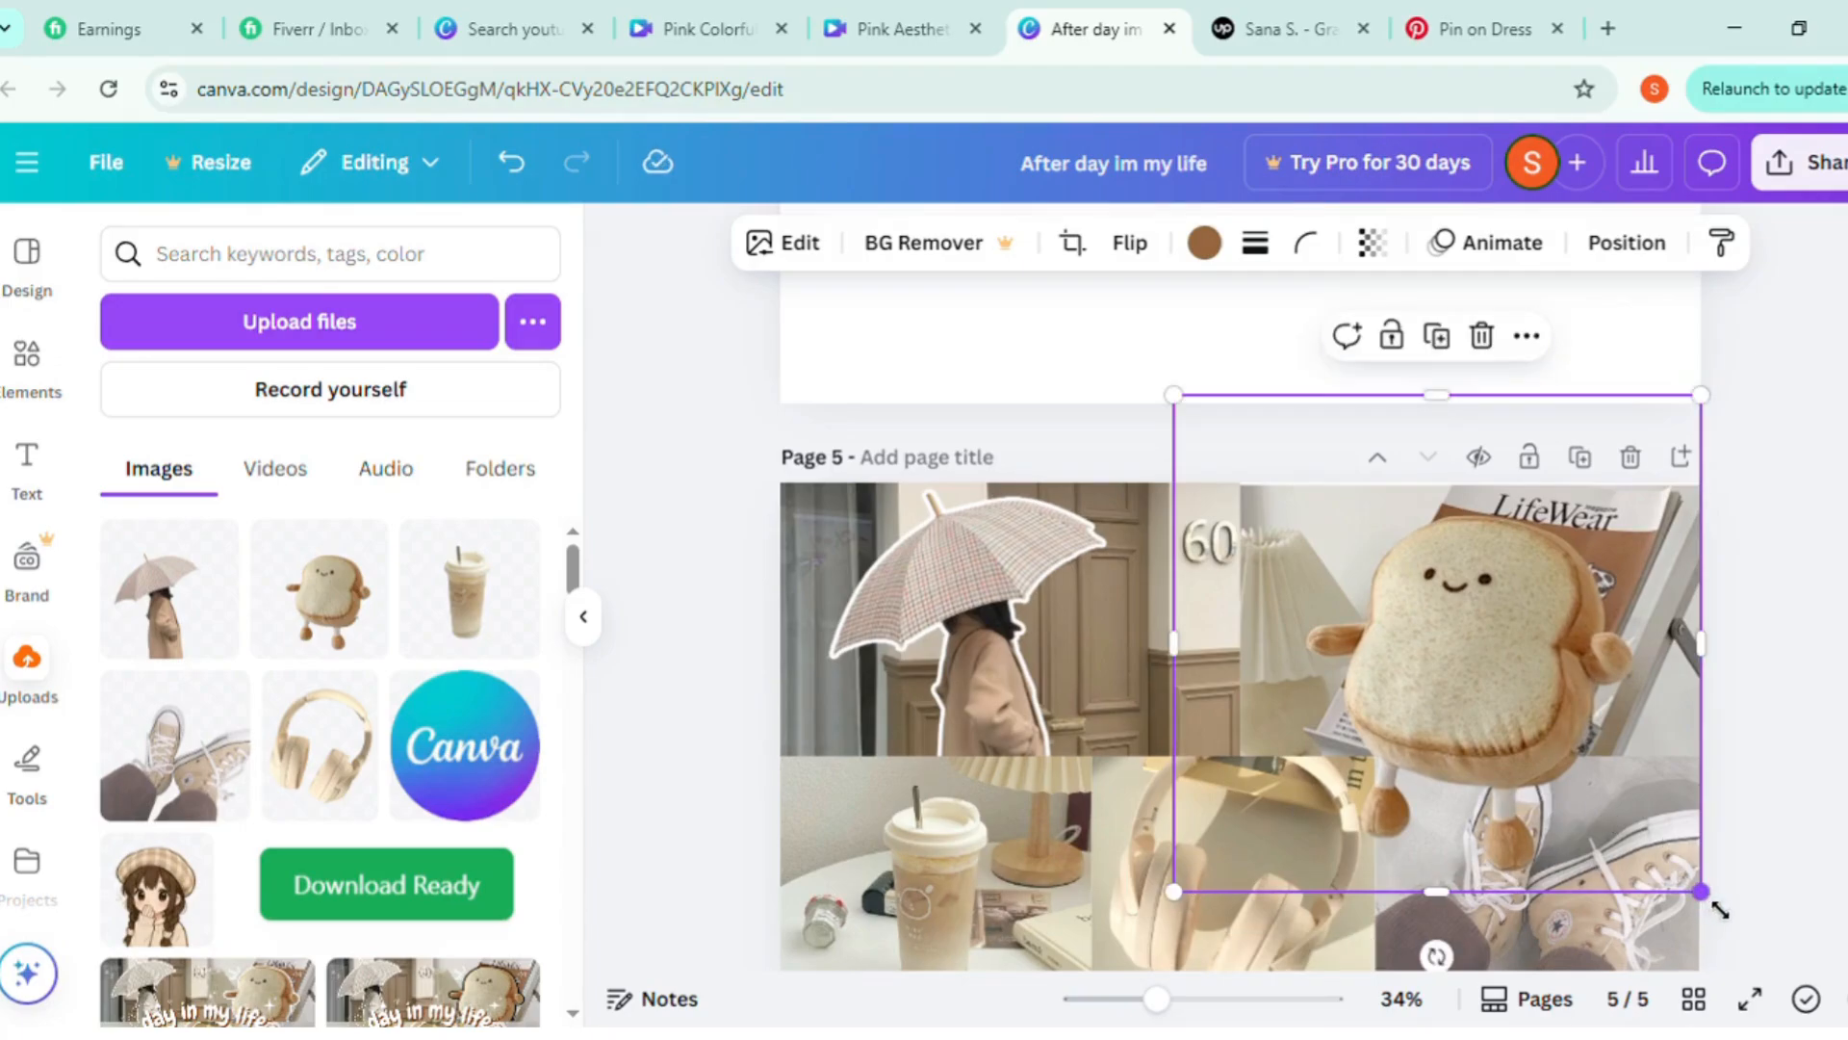
mouse_move(1720, 909)
left_mouse_down()
mouse_move(1691, 886)
mouse_move(1703, 905)
left_mouse_up()
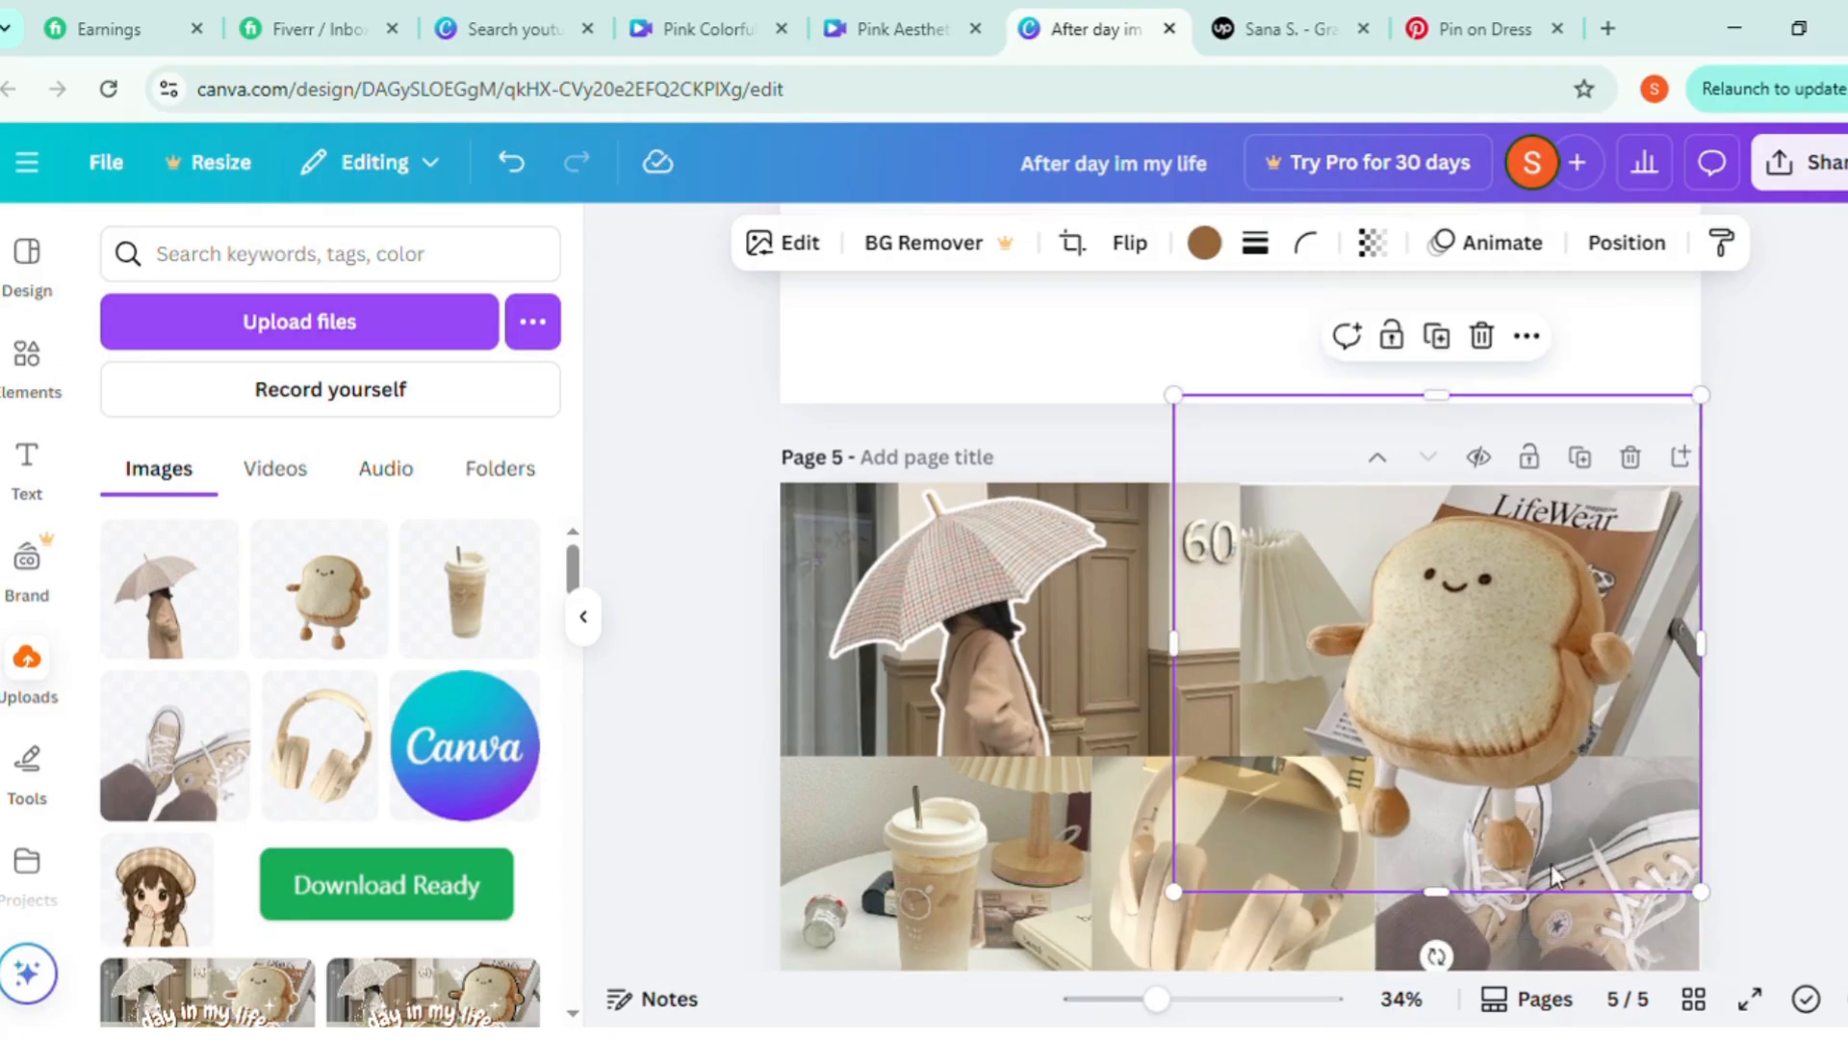
Apply an Outline shadow to the toast plush cutout with color #FFFFFF and size 22
left_click(785, 248)
scroll(309, 763, "down", 5)
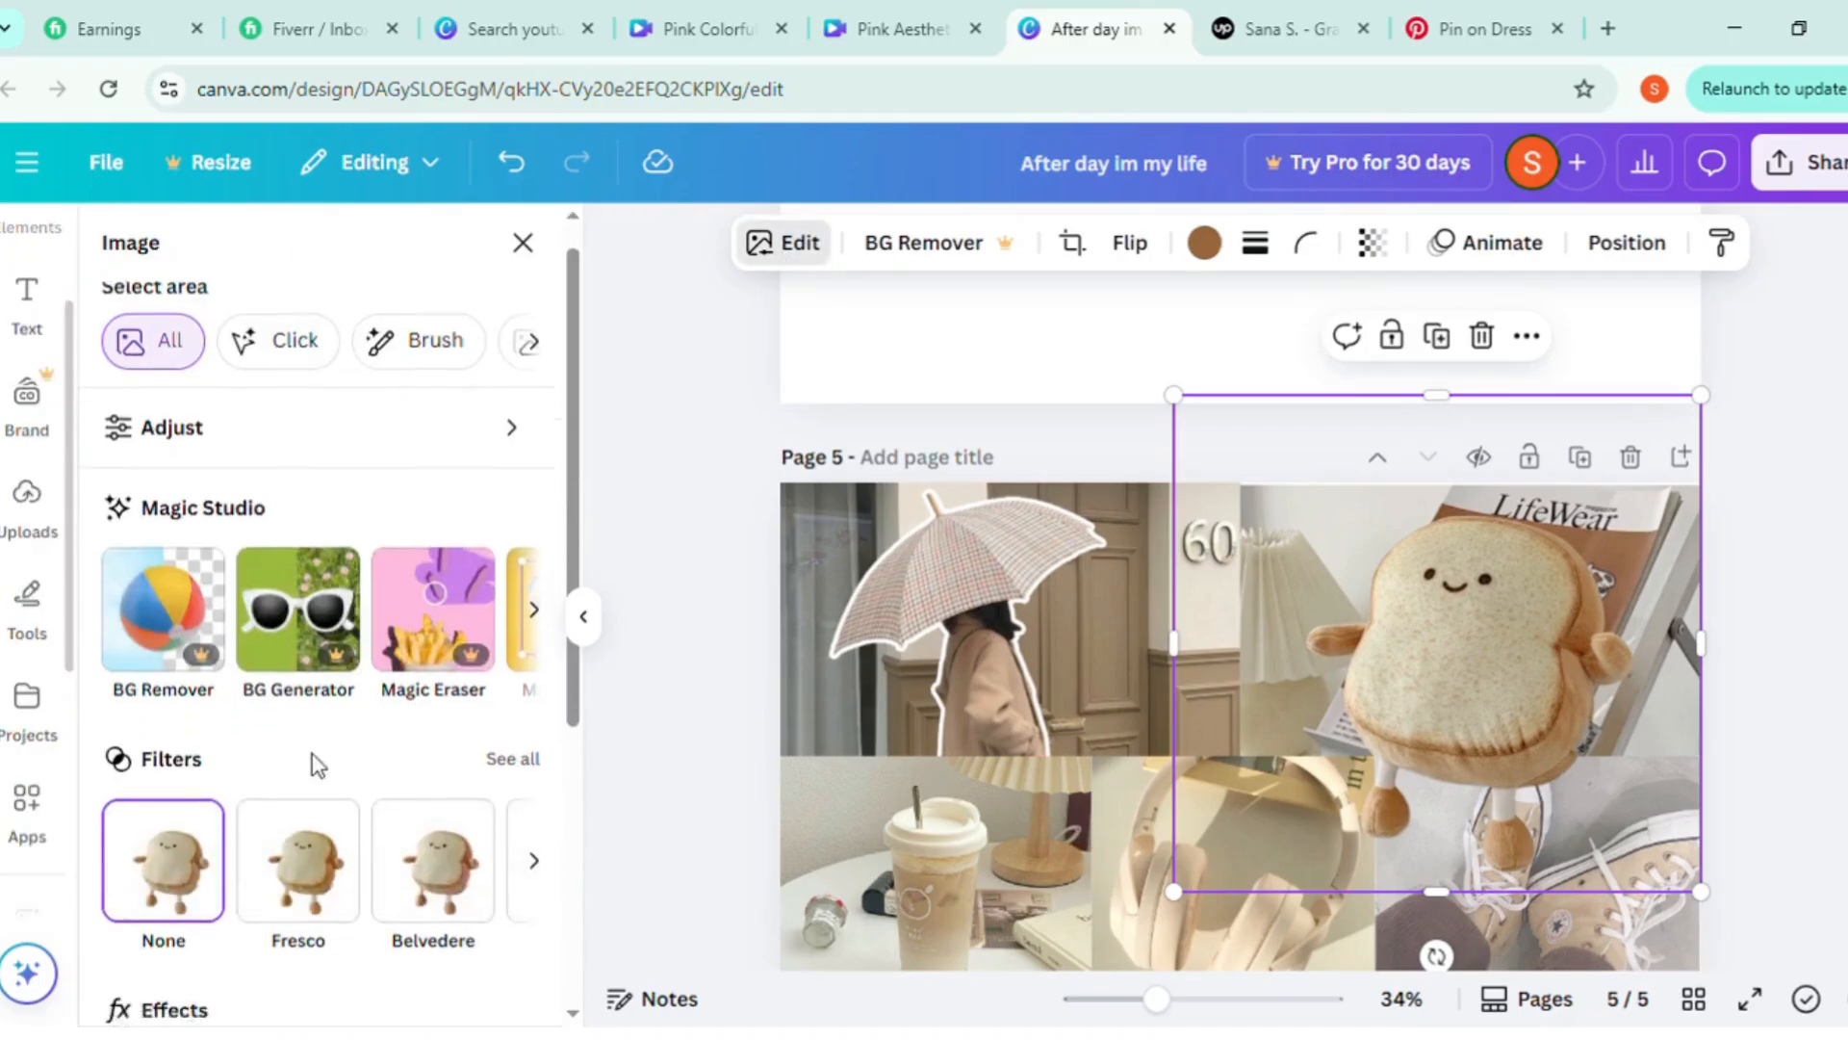
left_click(176, 684)
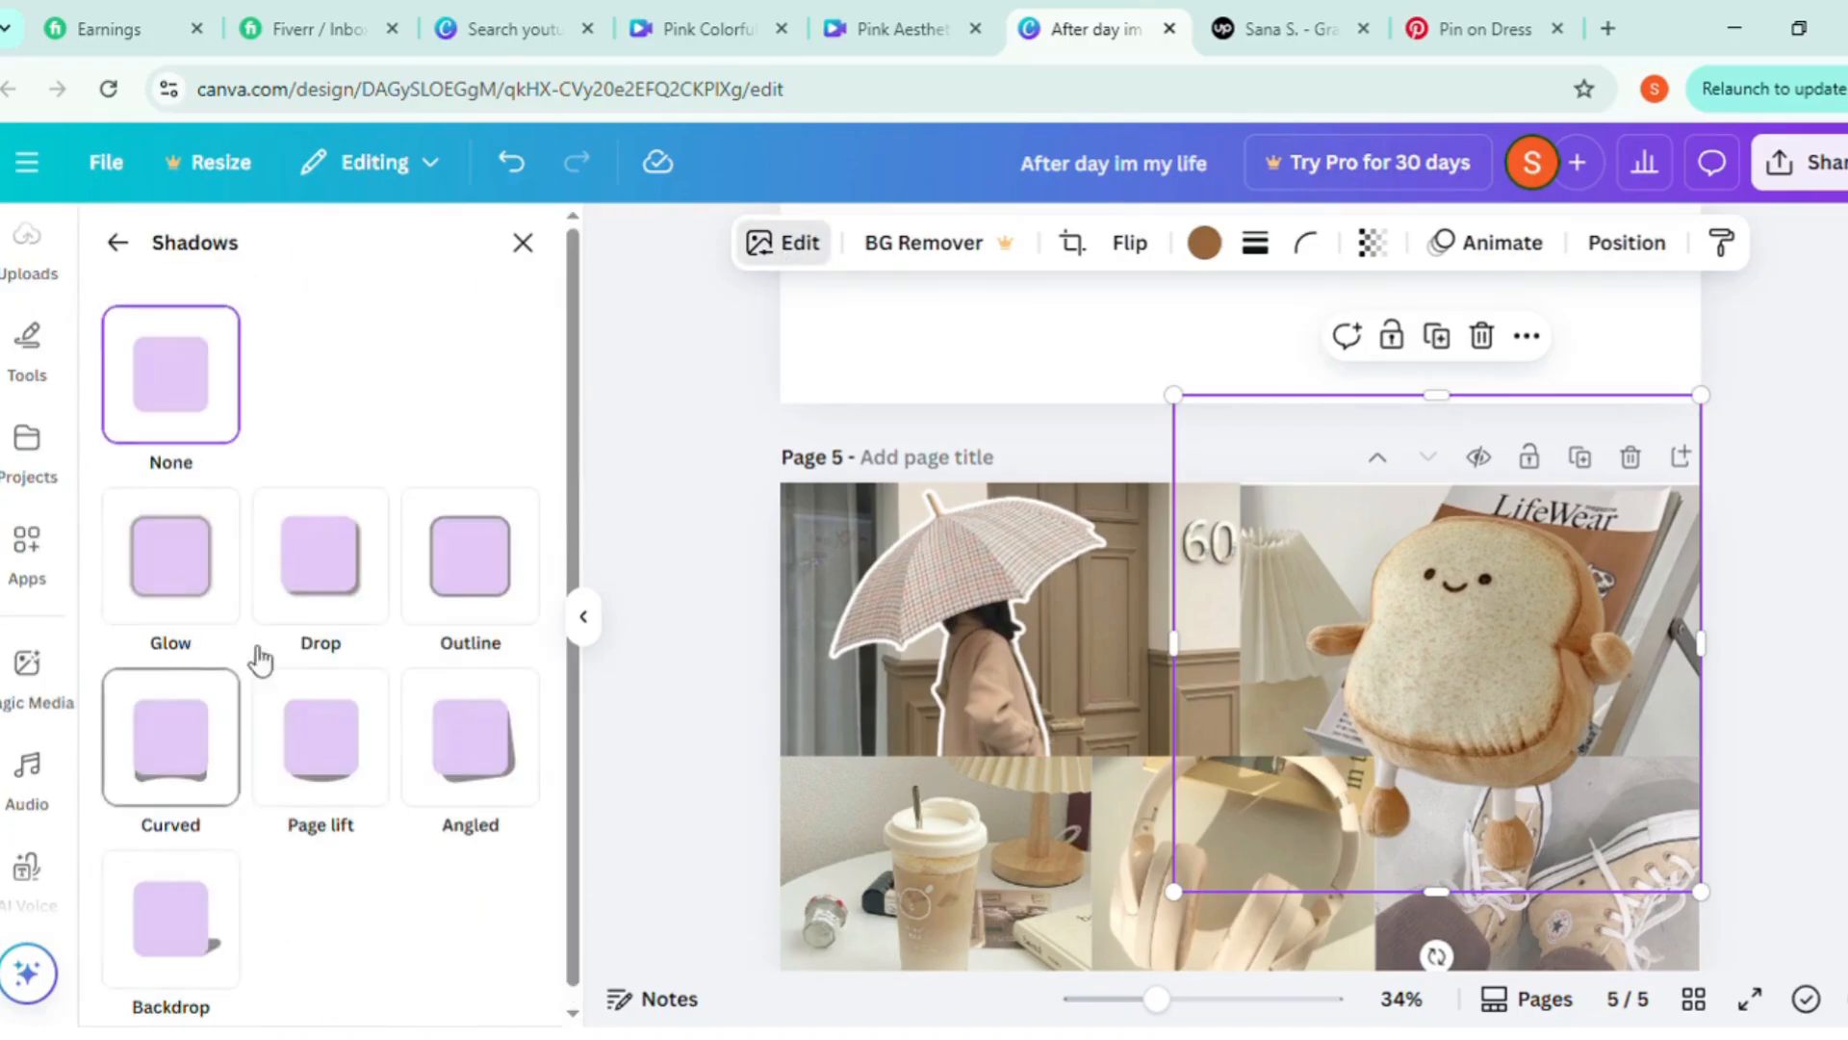
left_click(450, 602)
scroll(450, 674, "down", 2)
left_click(517, 870)
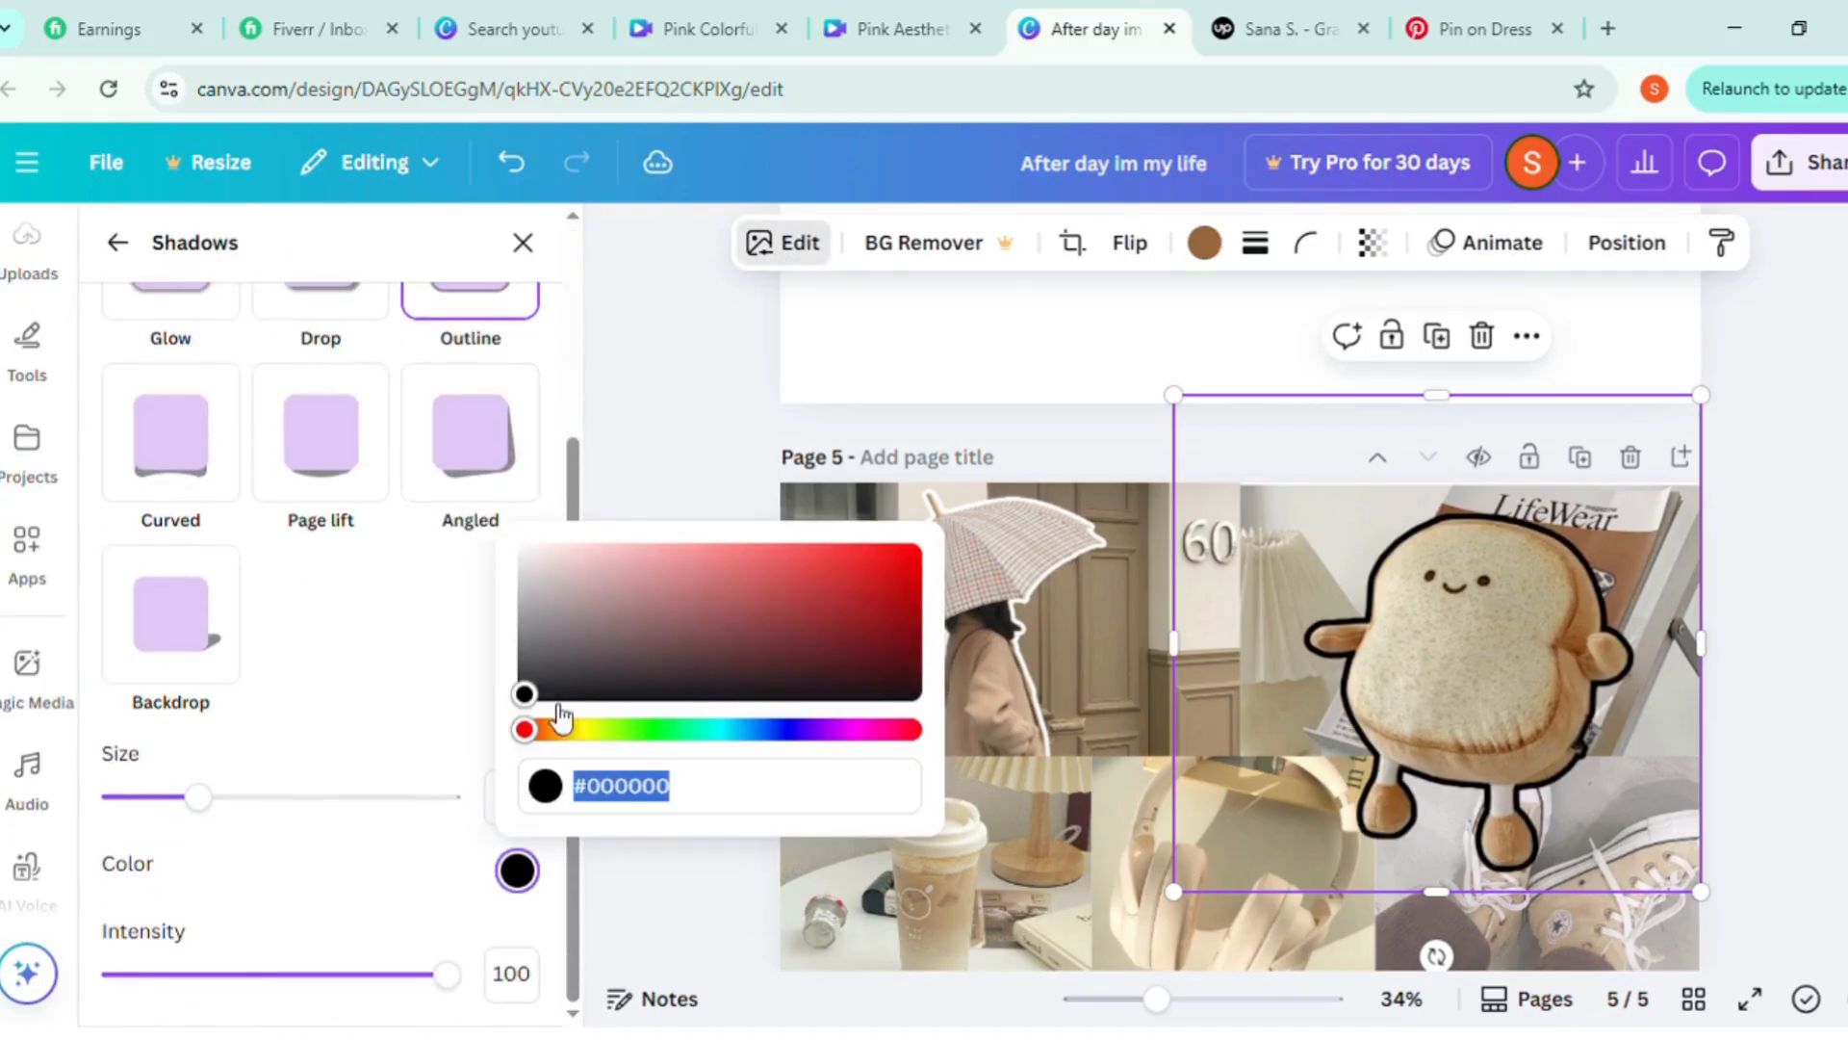
left_click_drag(528, 696, 507, 530)
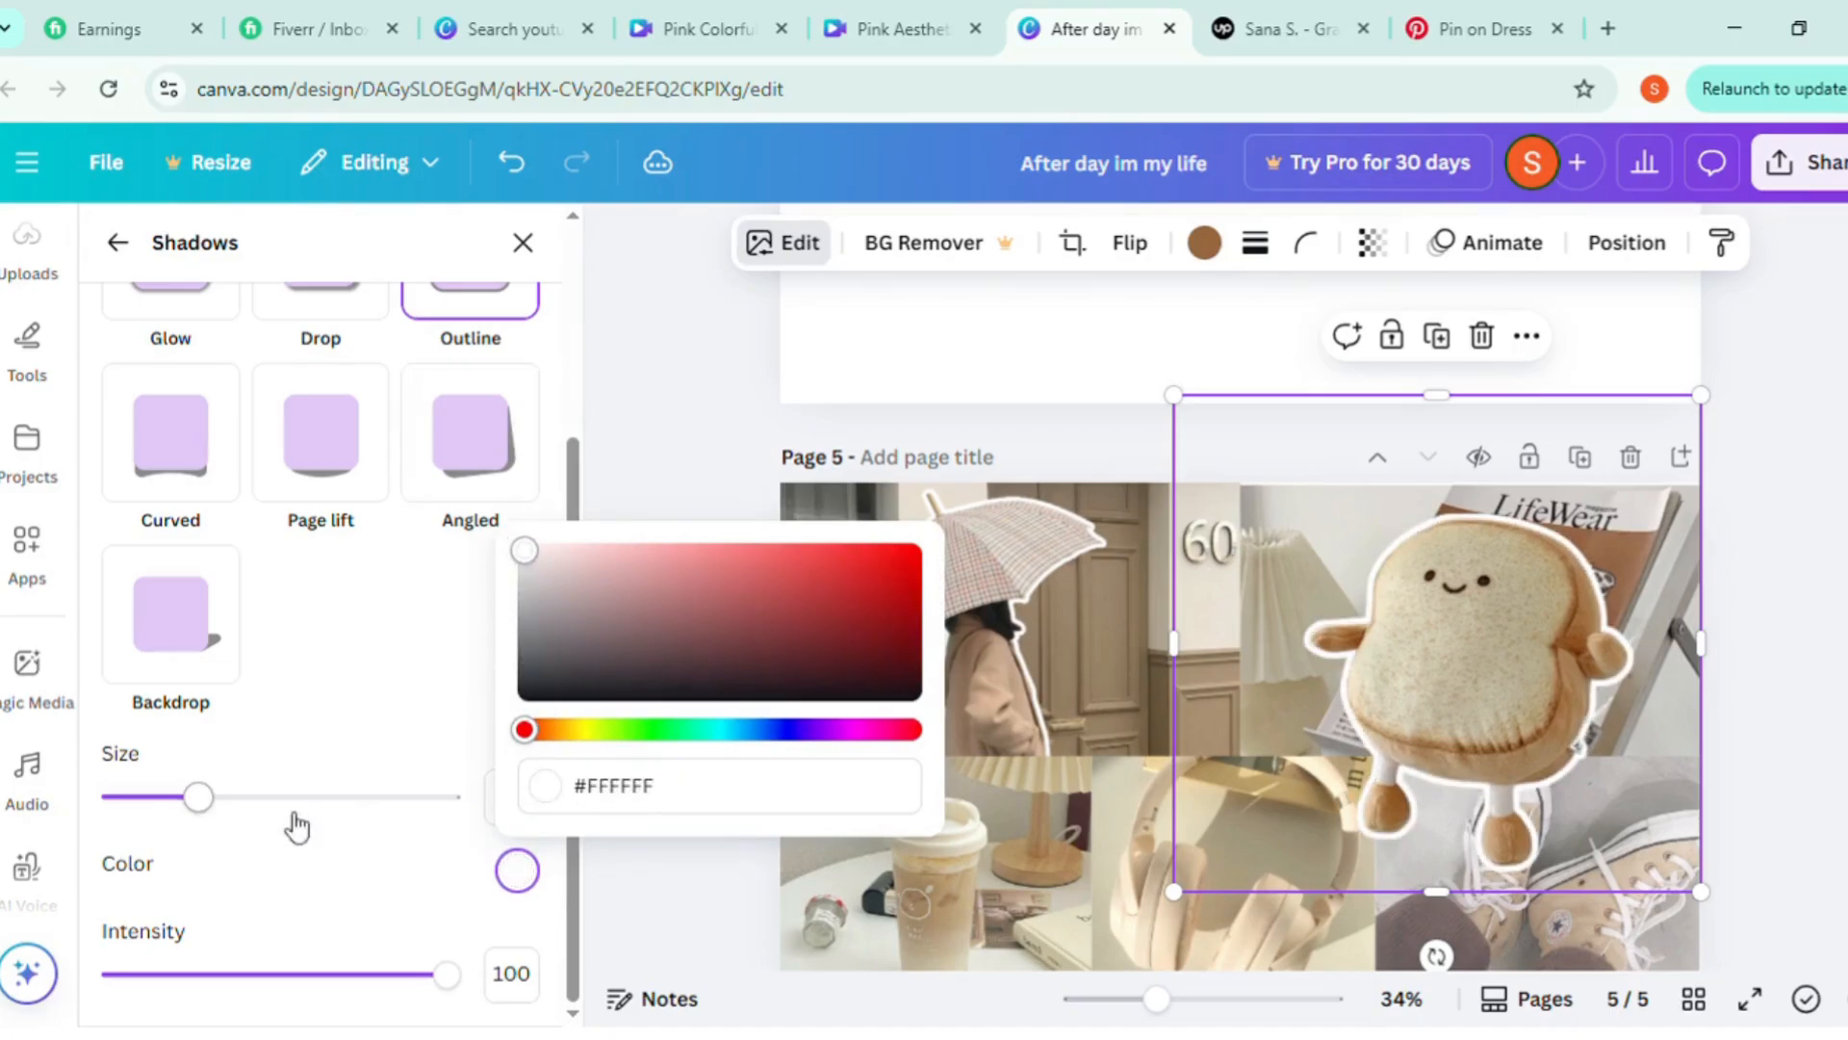
left_click_drag(207, 817, 197, 814)
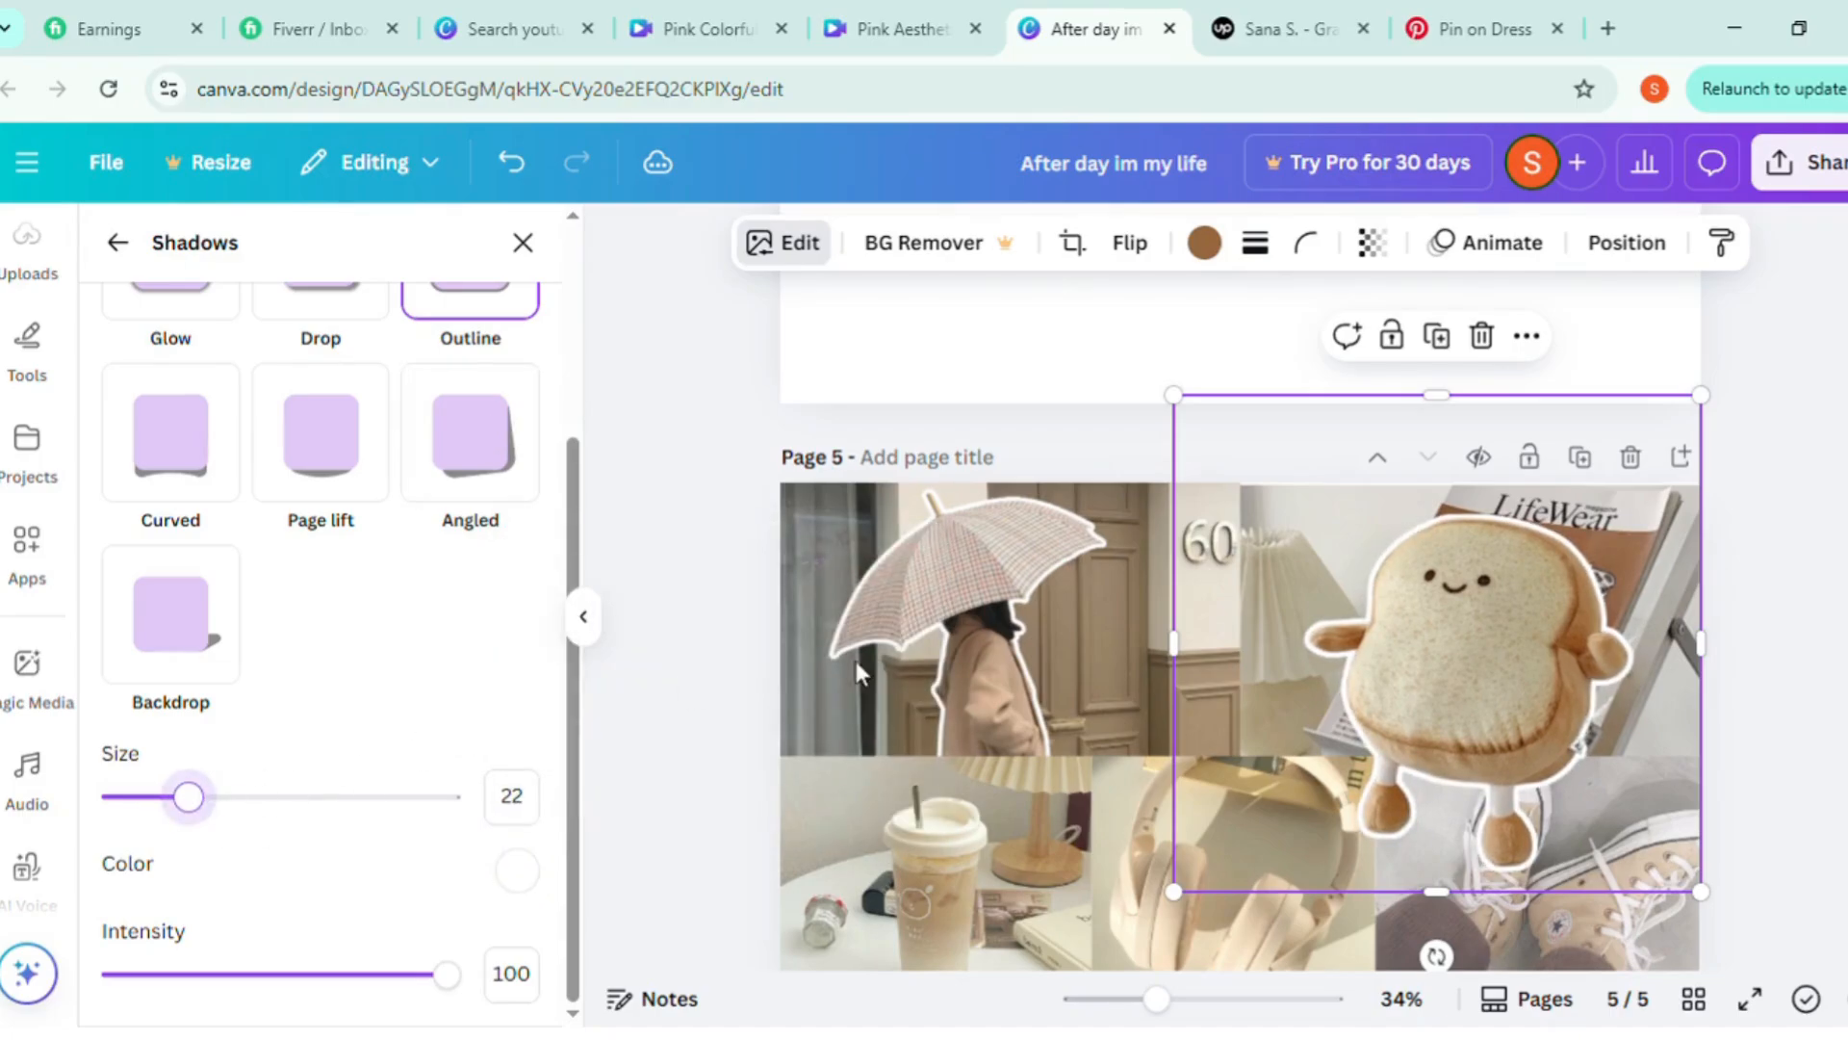
Crop the toast plush cutout's bottom, top and left edges to the bounds of the photo beneath
left_click_drag(1447, 906, 1443, 773)
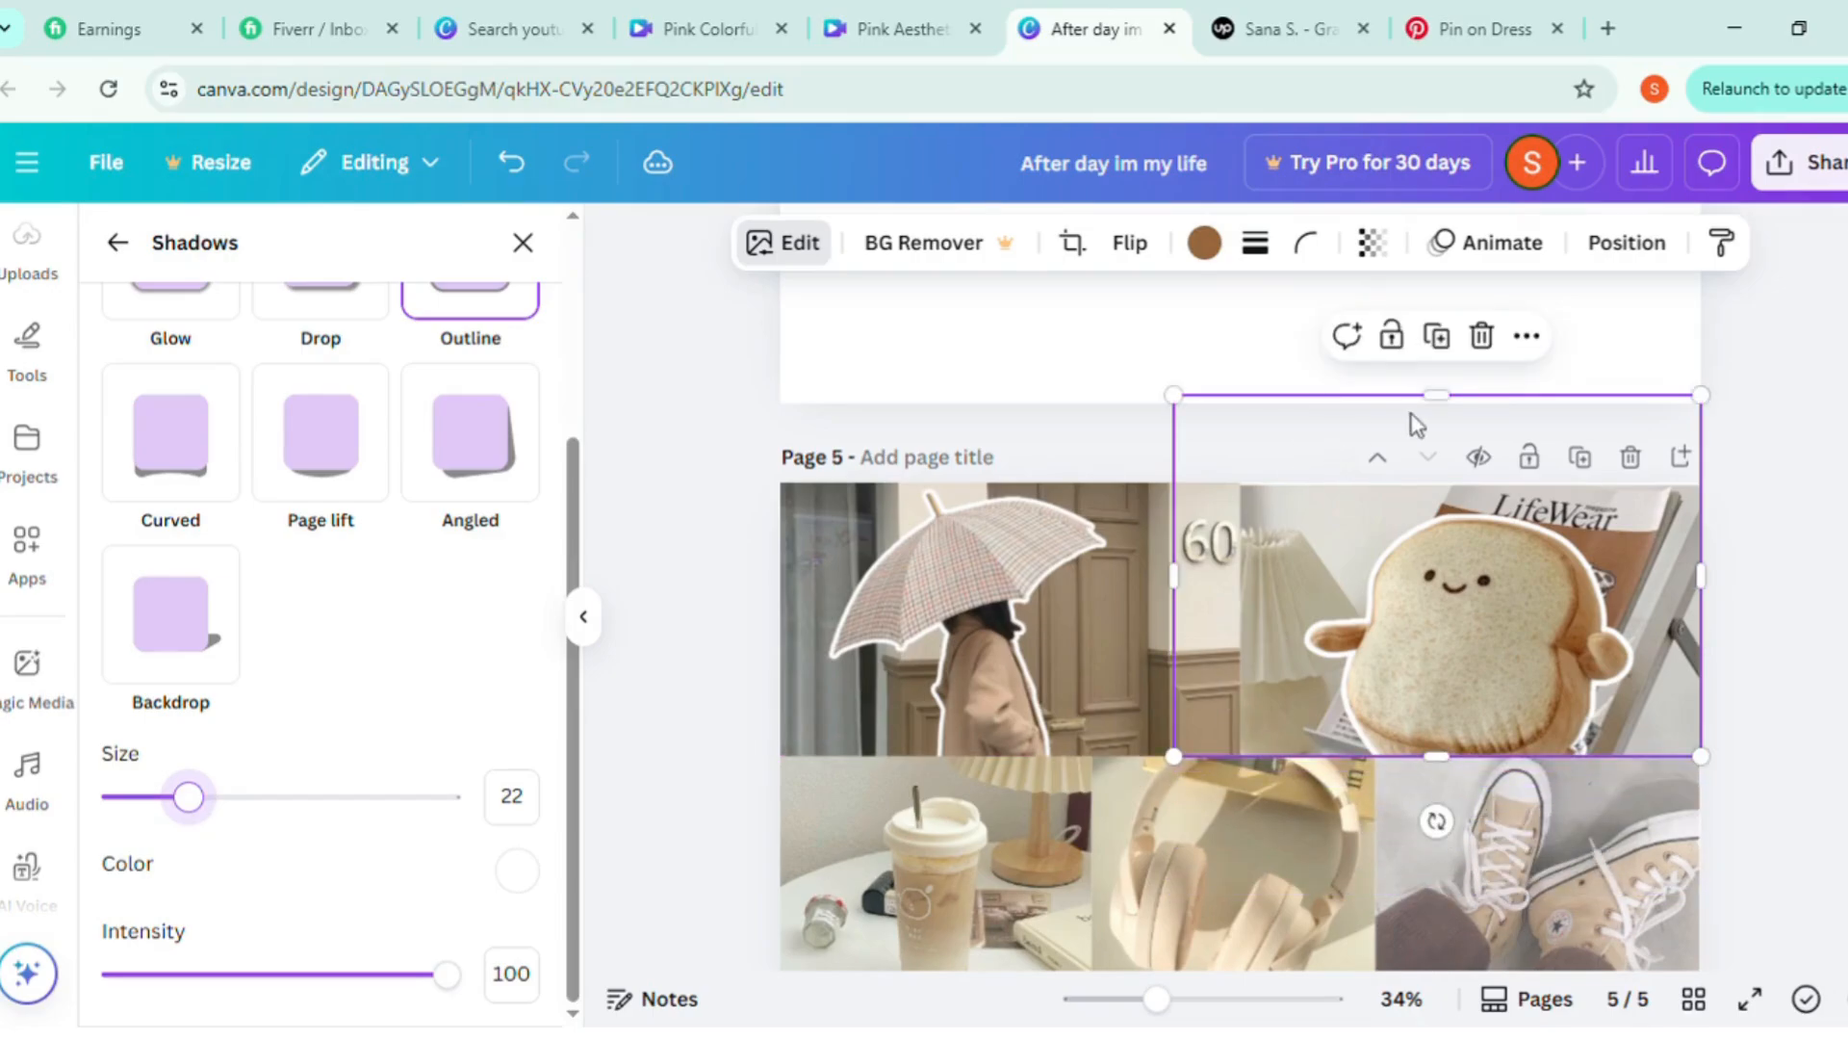
left_click_drag(1446, 425, 1415, 519)
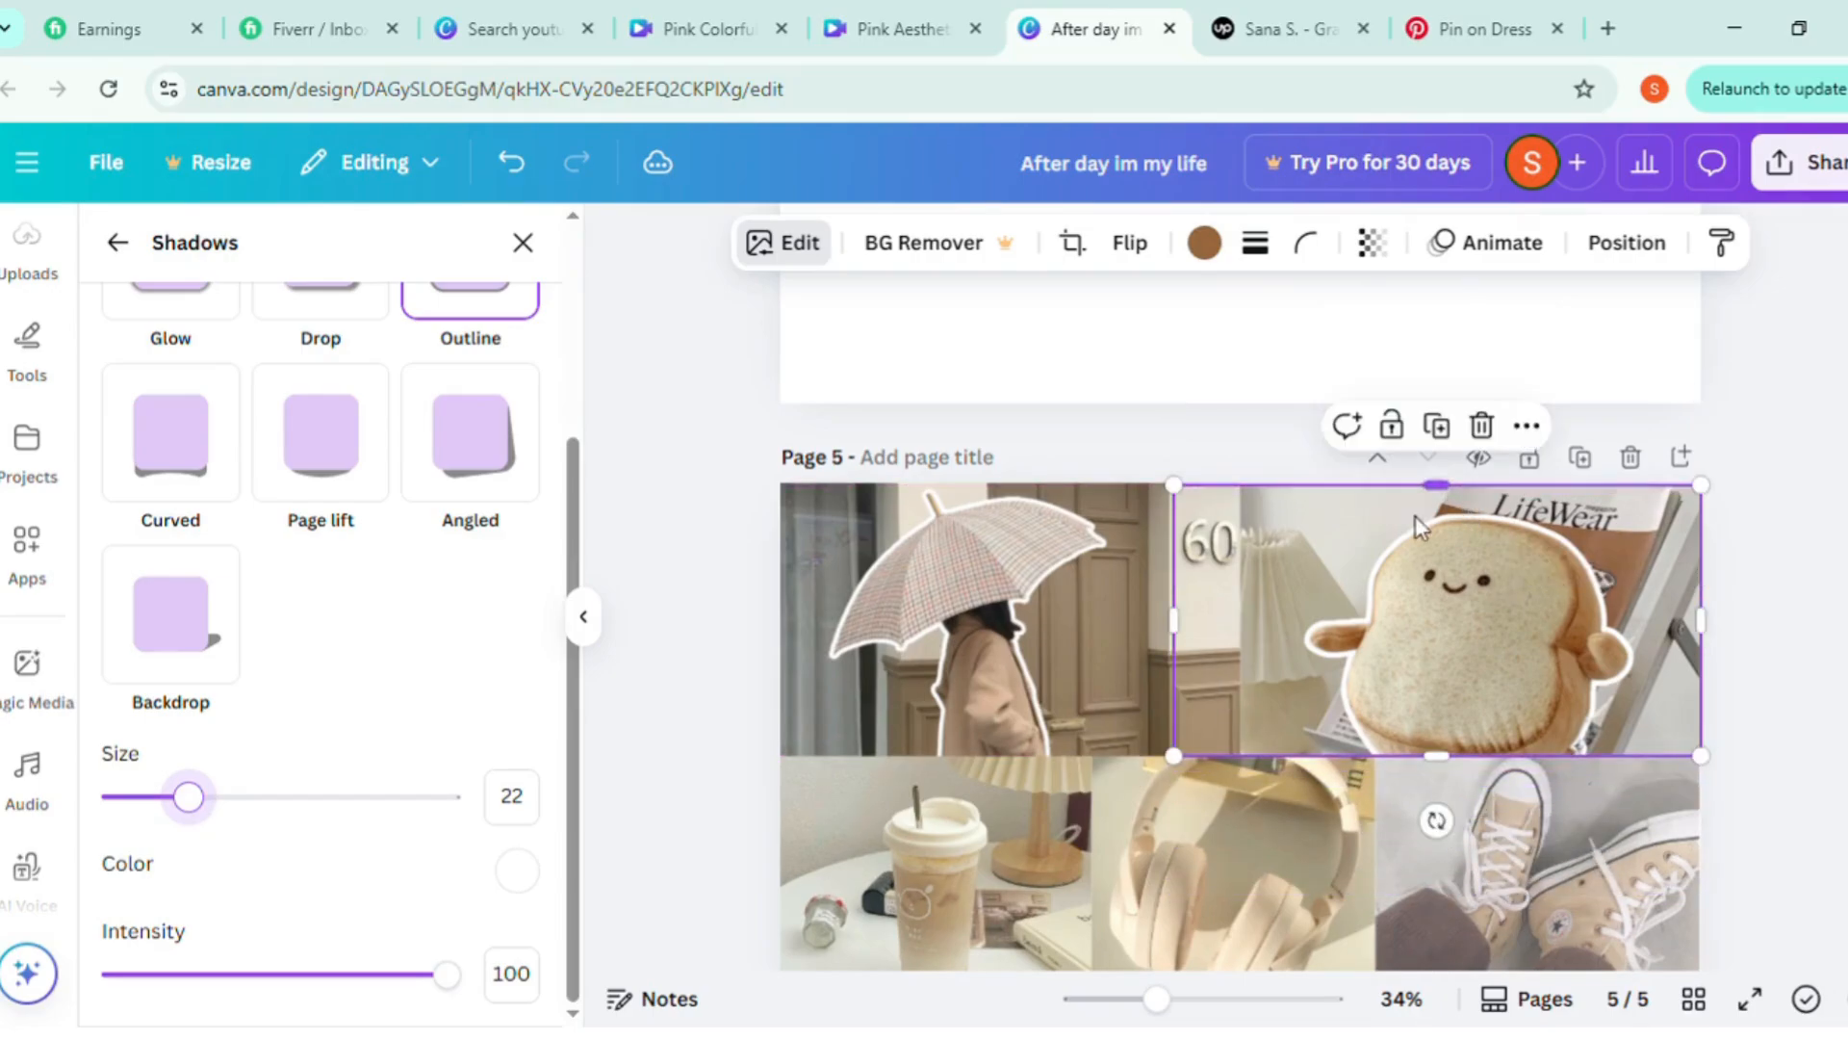
left_click_drag(1184, 637, 1241, 637)
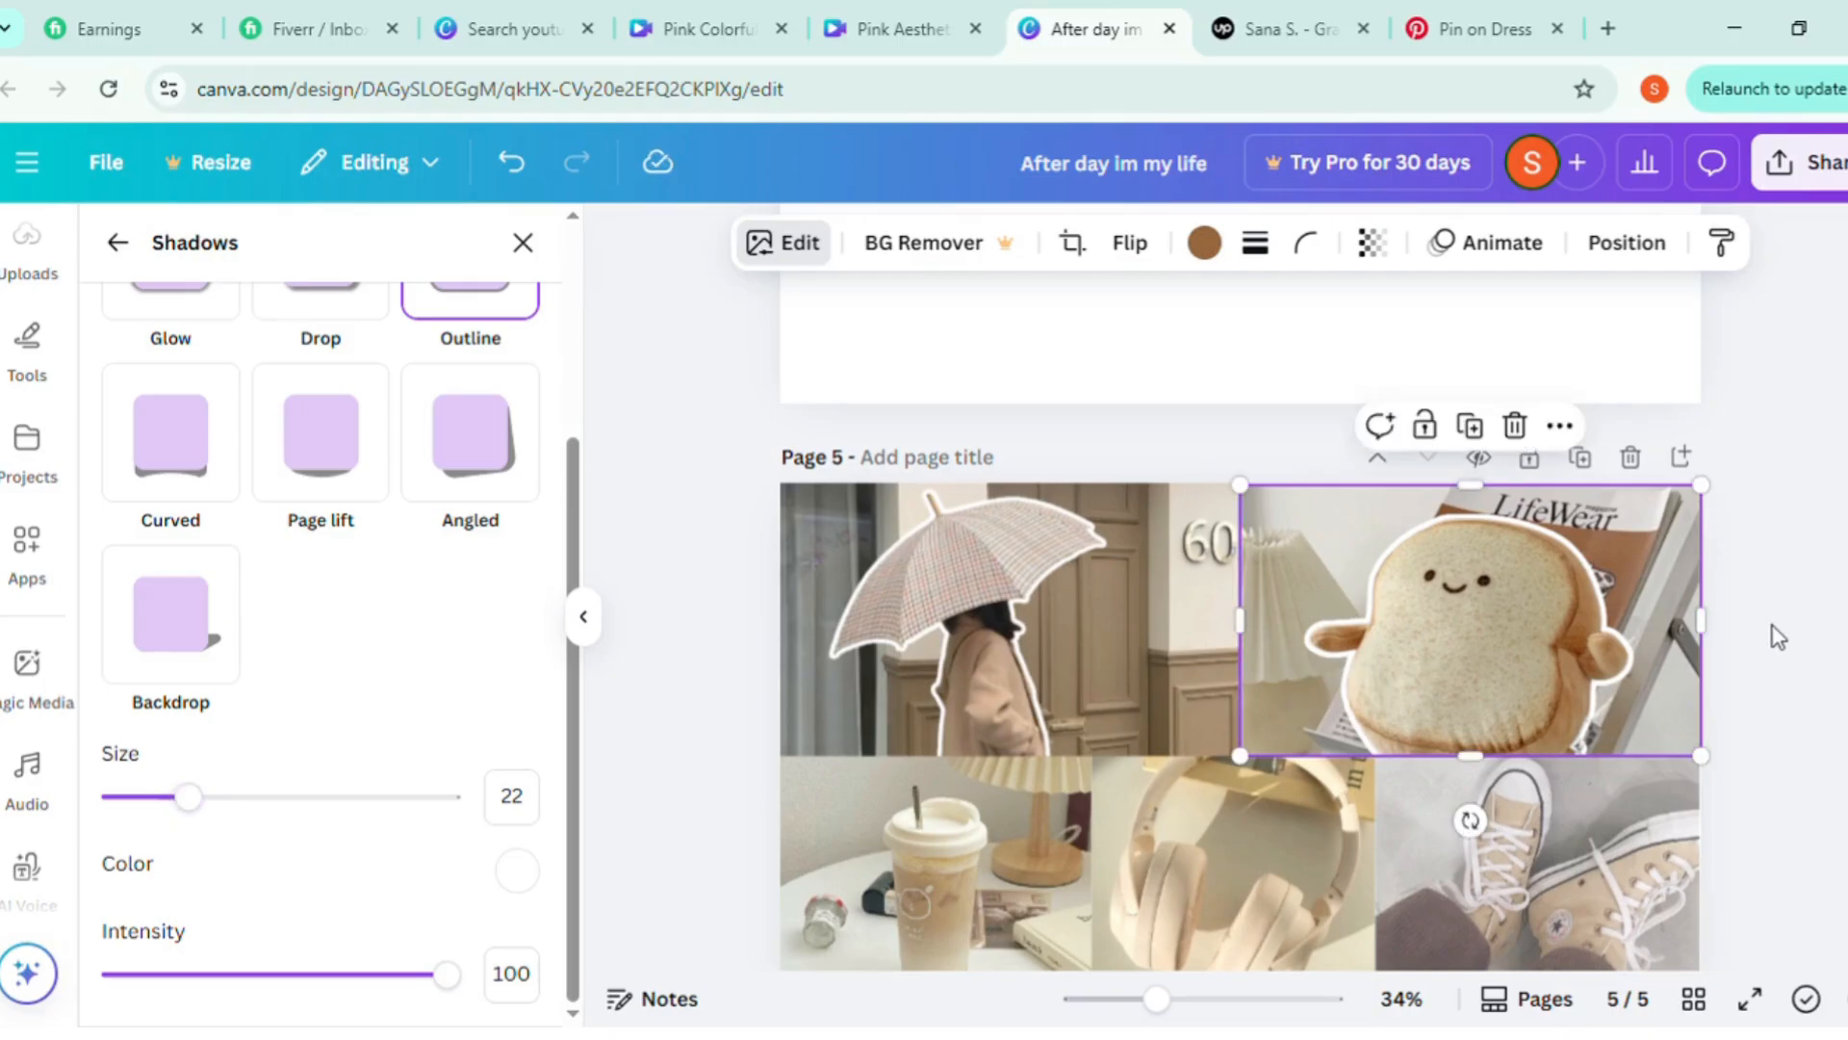
left_click(522, 243)
scroll(1505, 843, "down", 3)
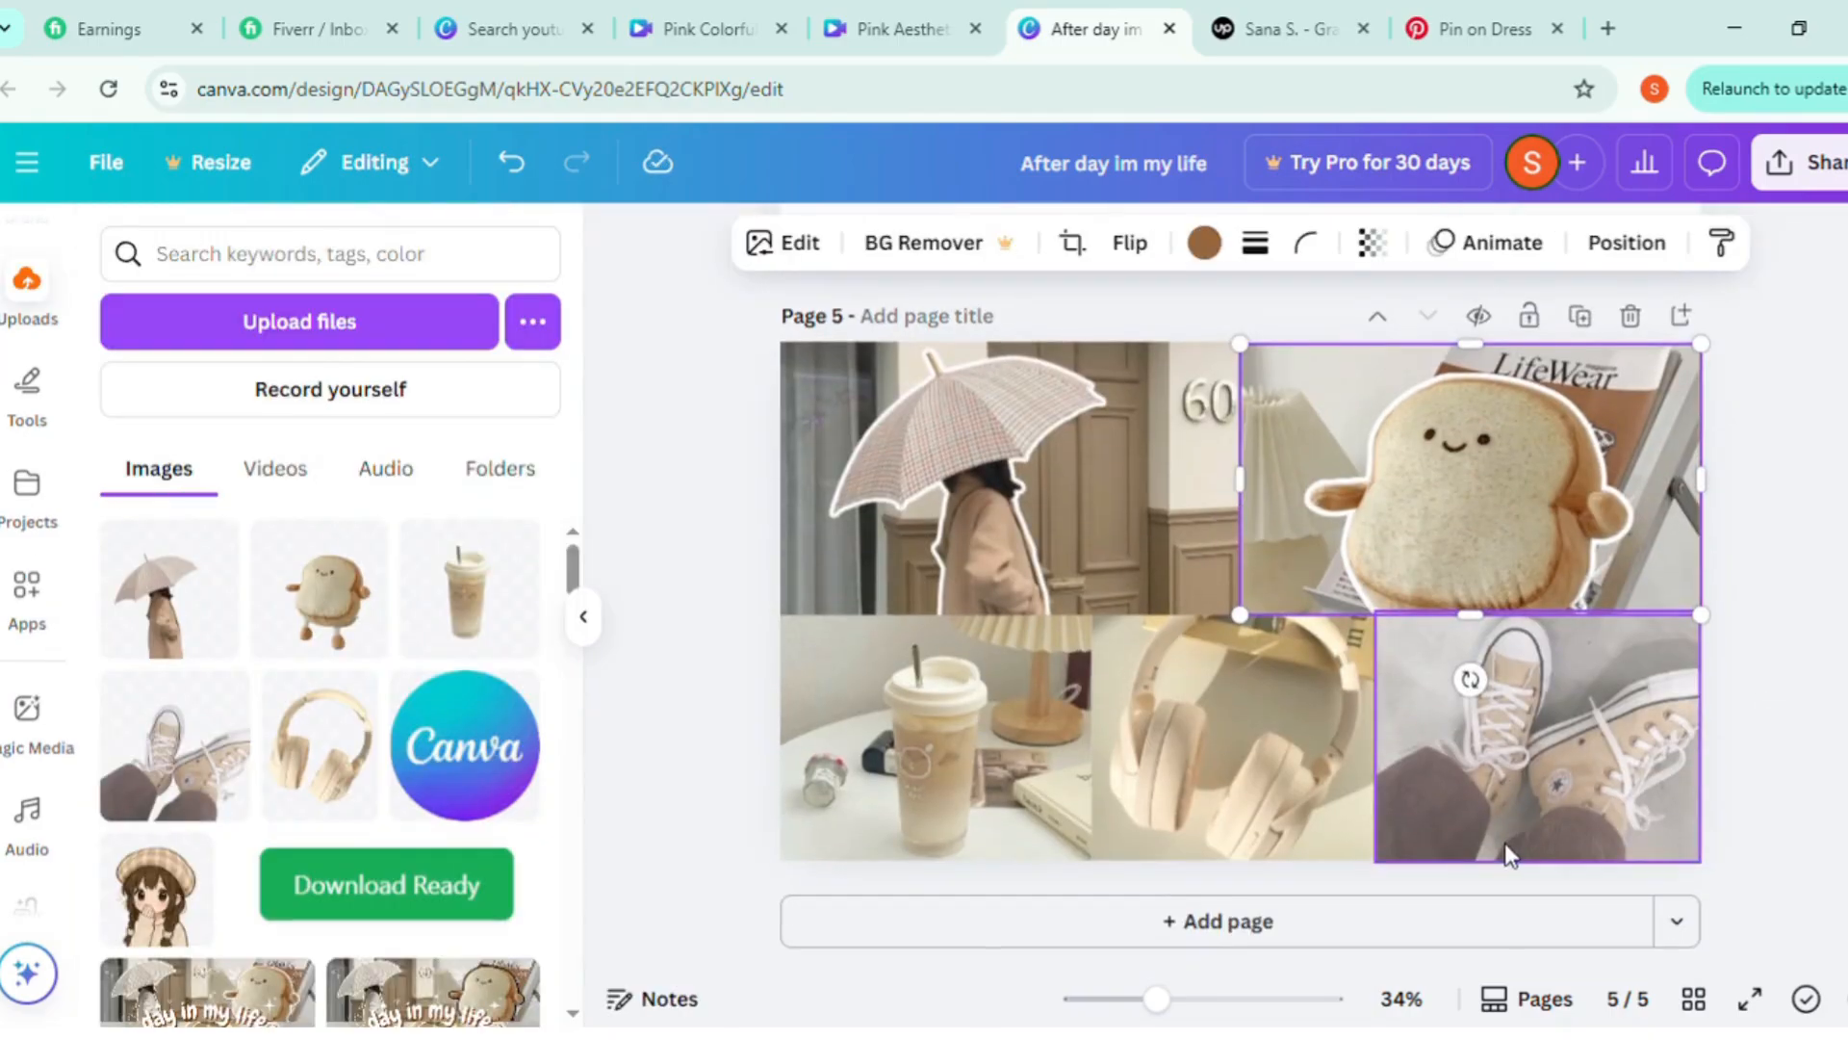
Add a heading to page 5 with the text "day in my life"
left_click(1806, 780)
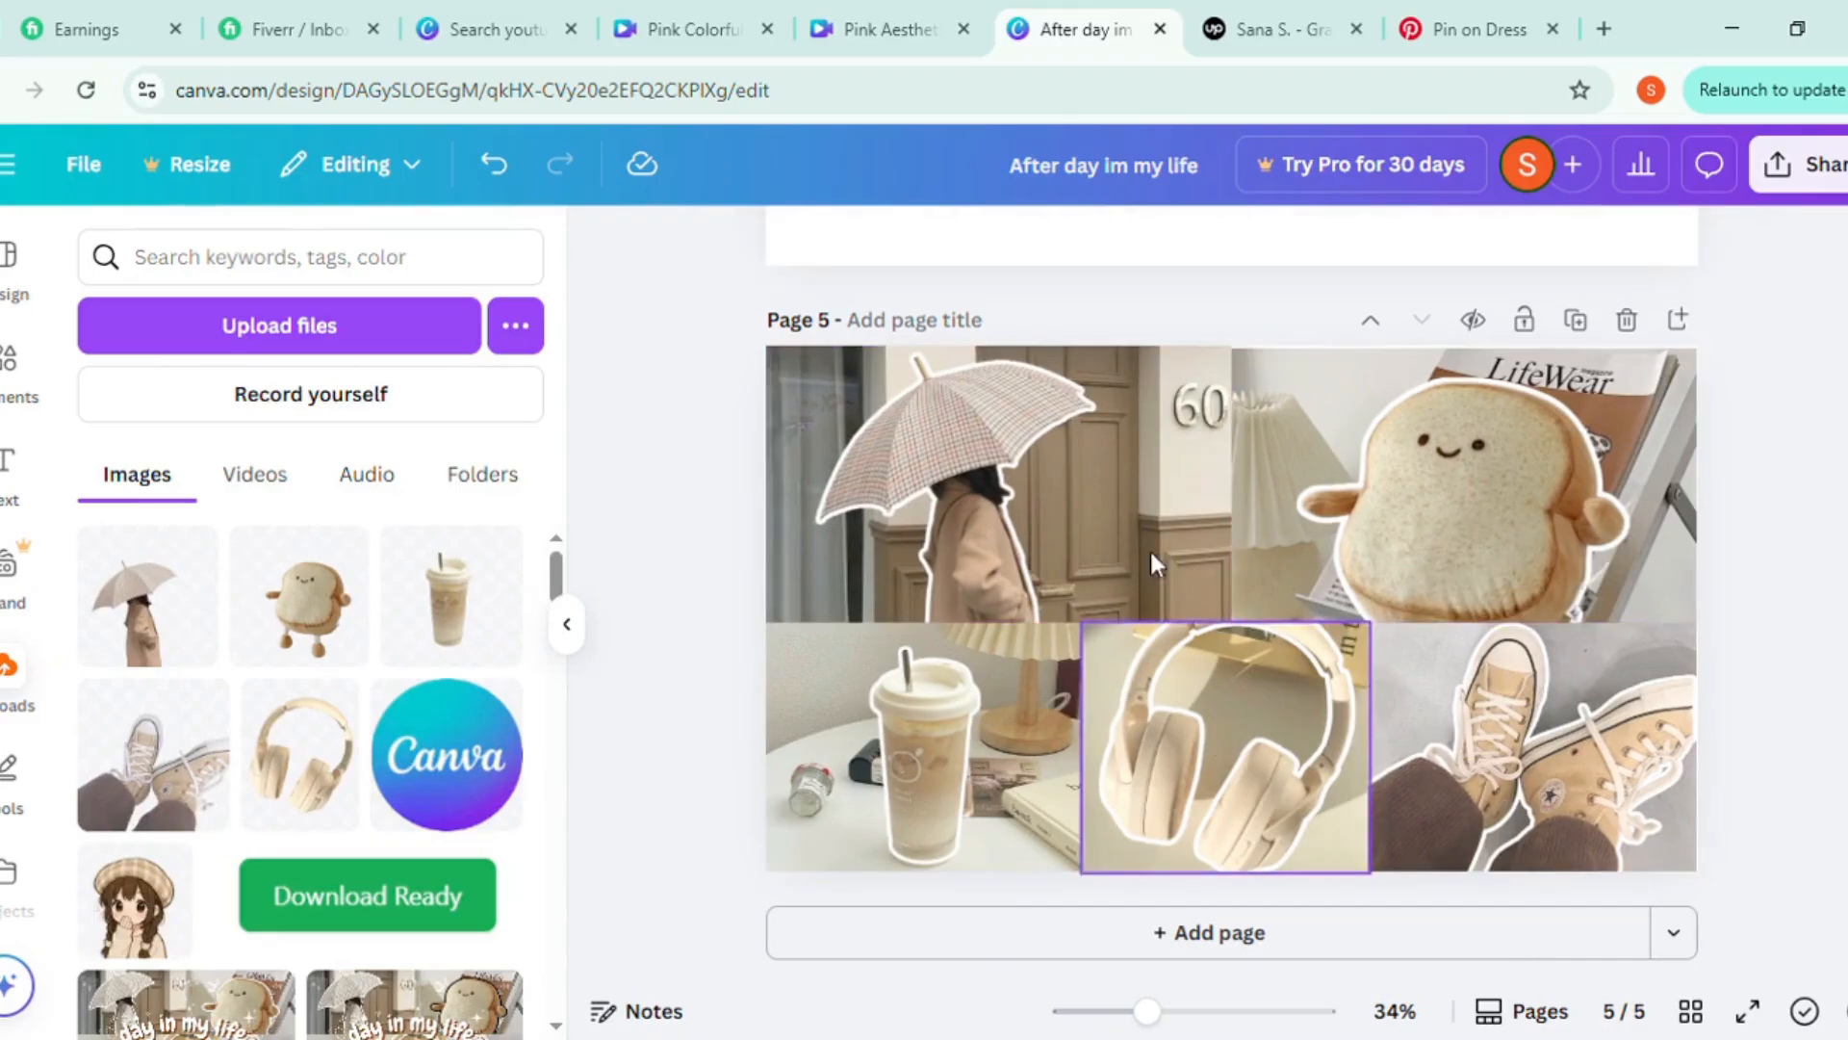
left_click(13, 468)
left_click(359, 662)
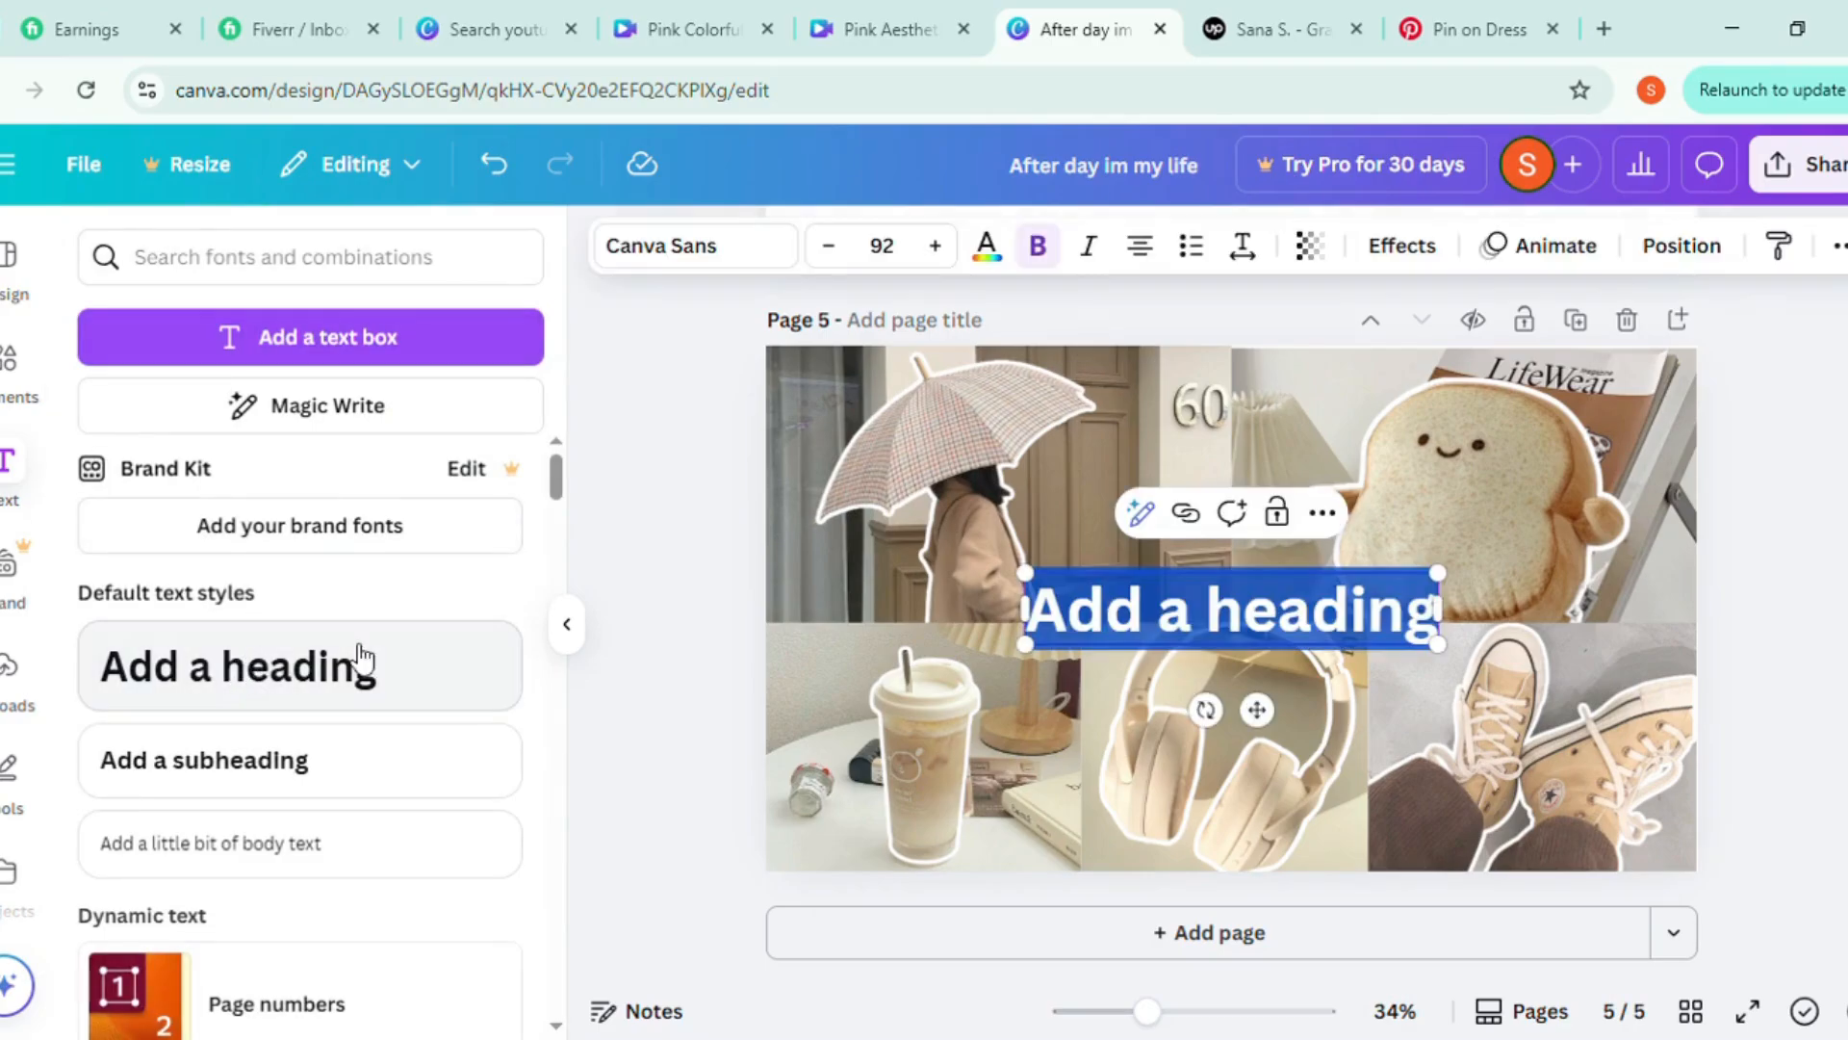
type("da")
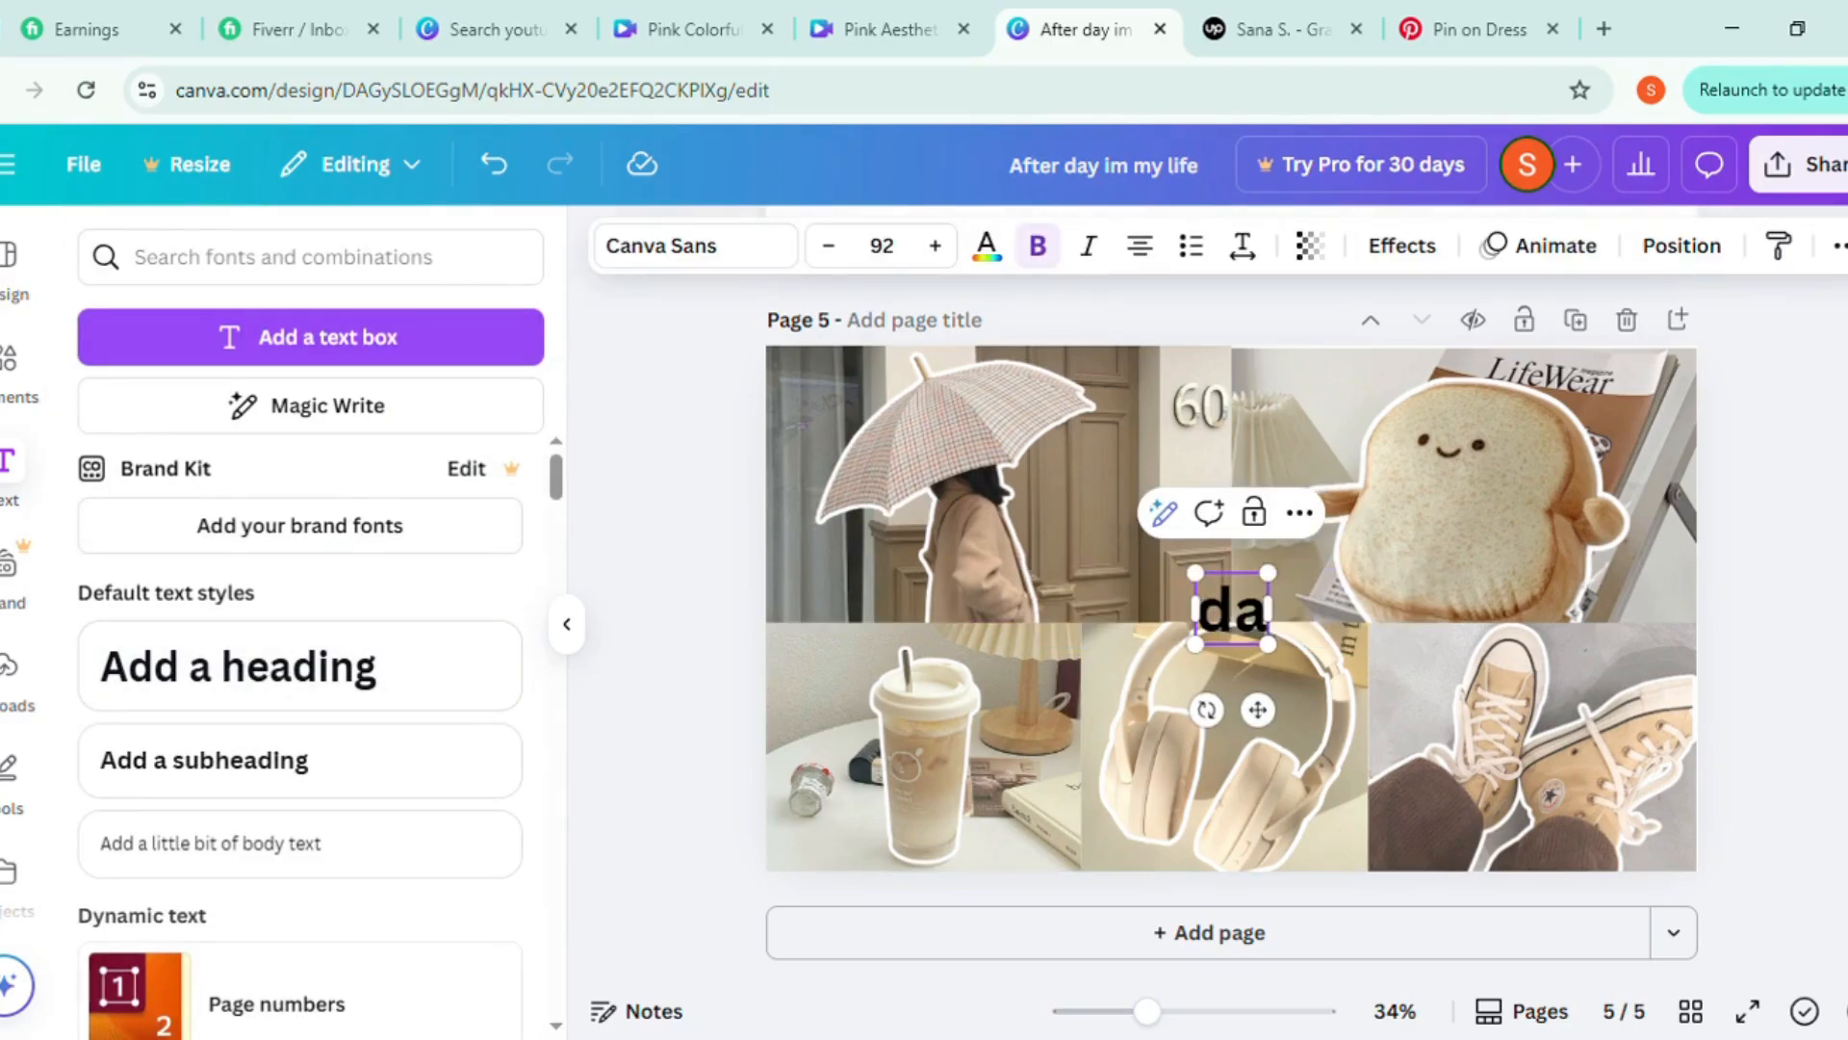
type("y in my life")
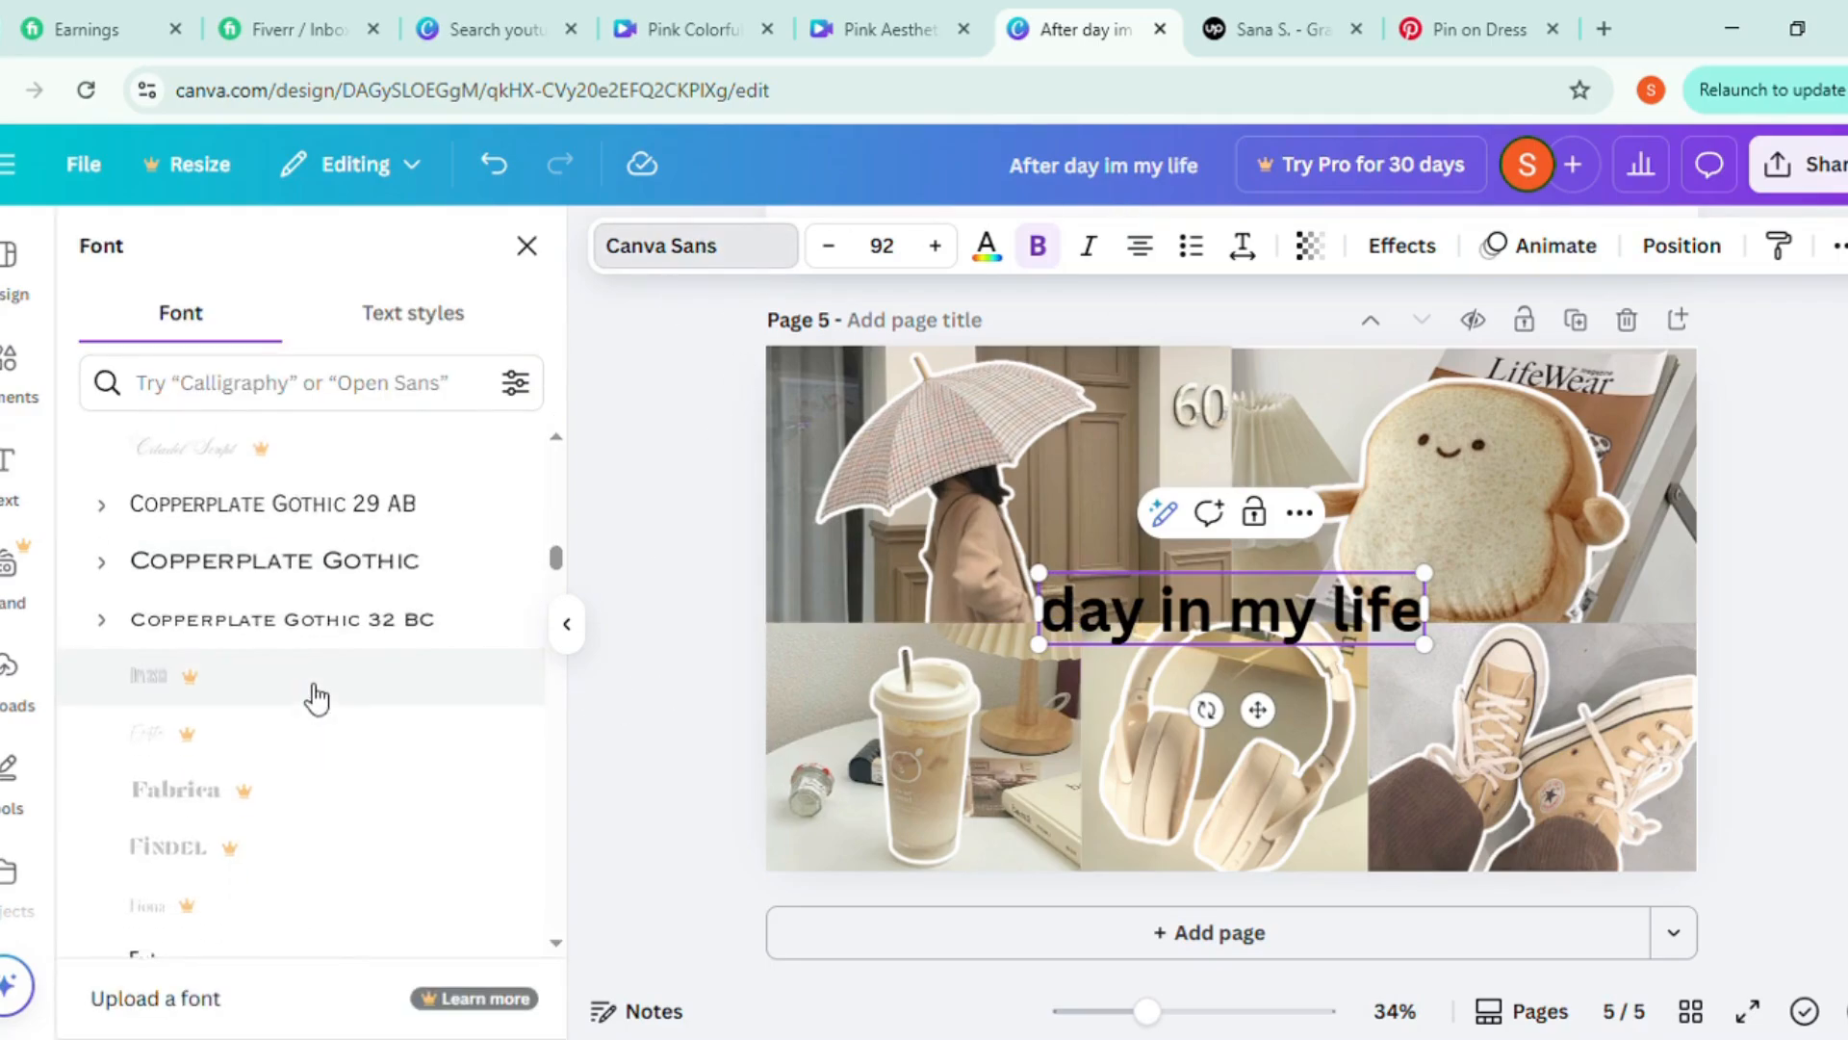
Change the "day in my life" heading's font to Chewy and enlarge it to size 130
scroll(316, 699, "up", 5)
left_click(325, 386)
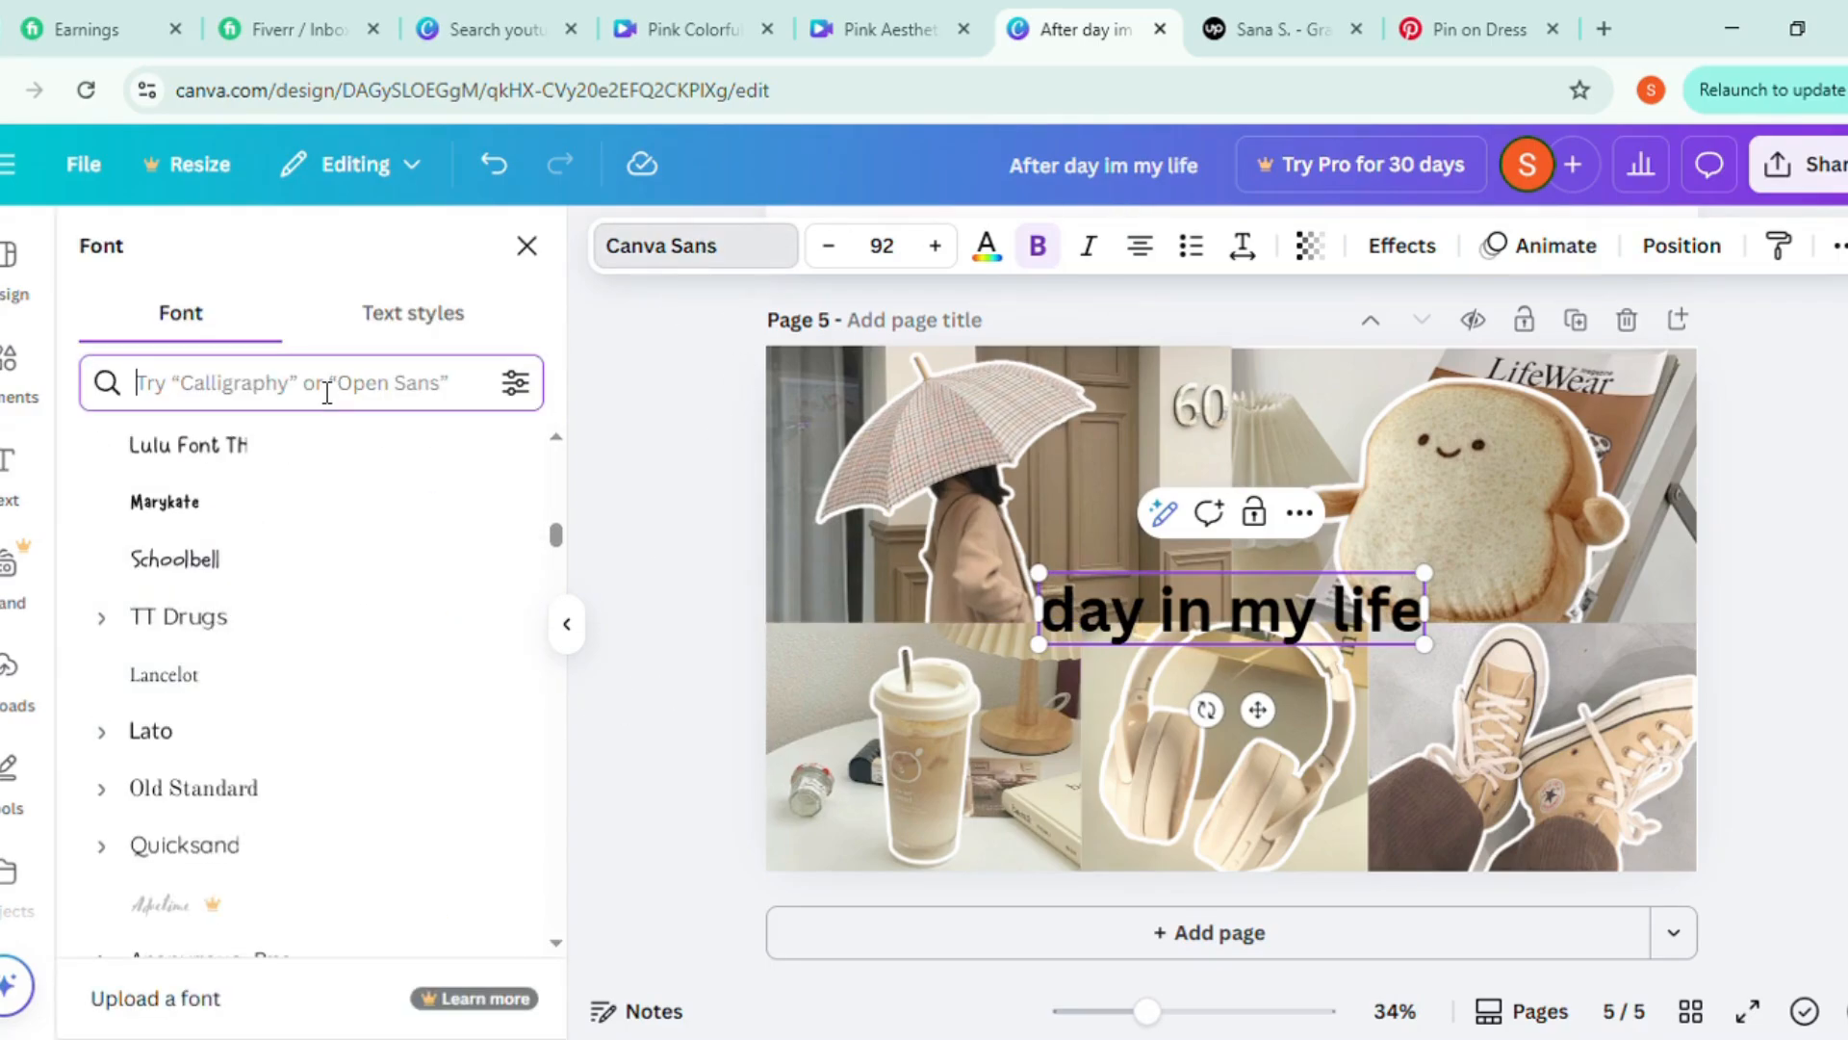
type("chew")
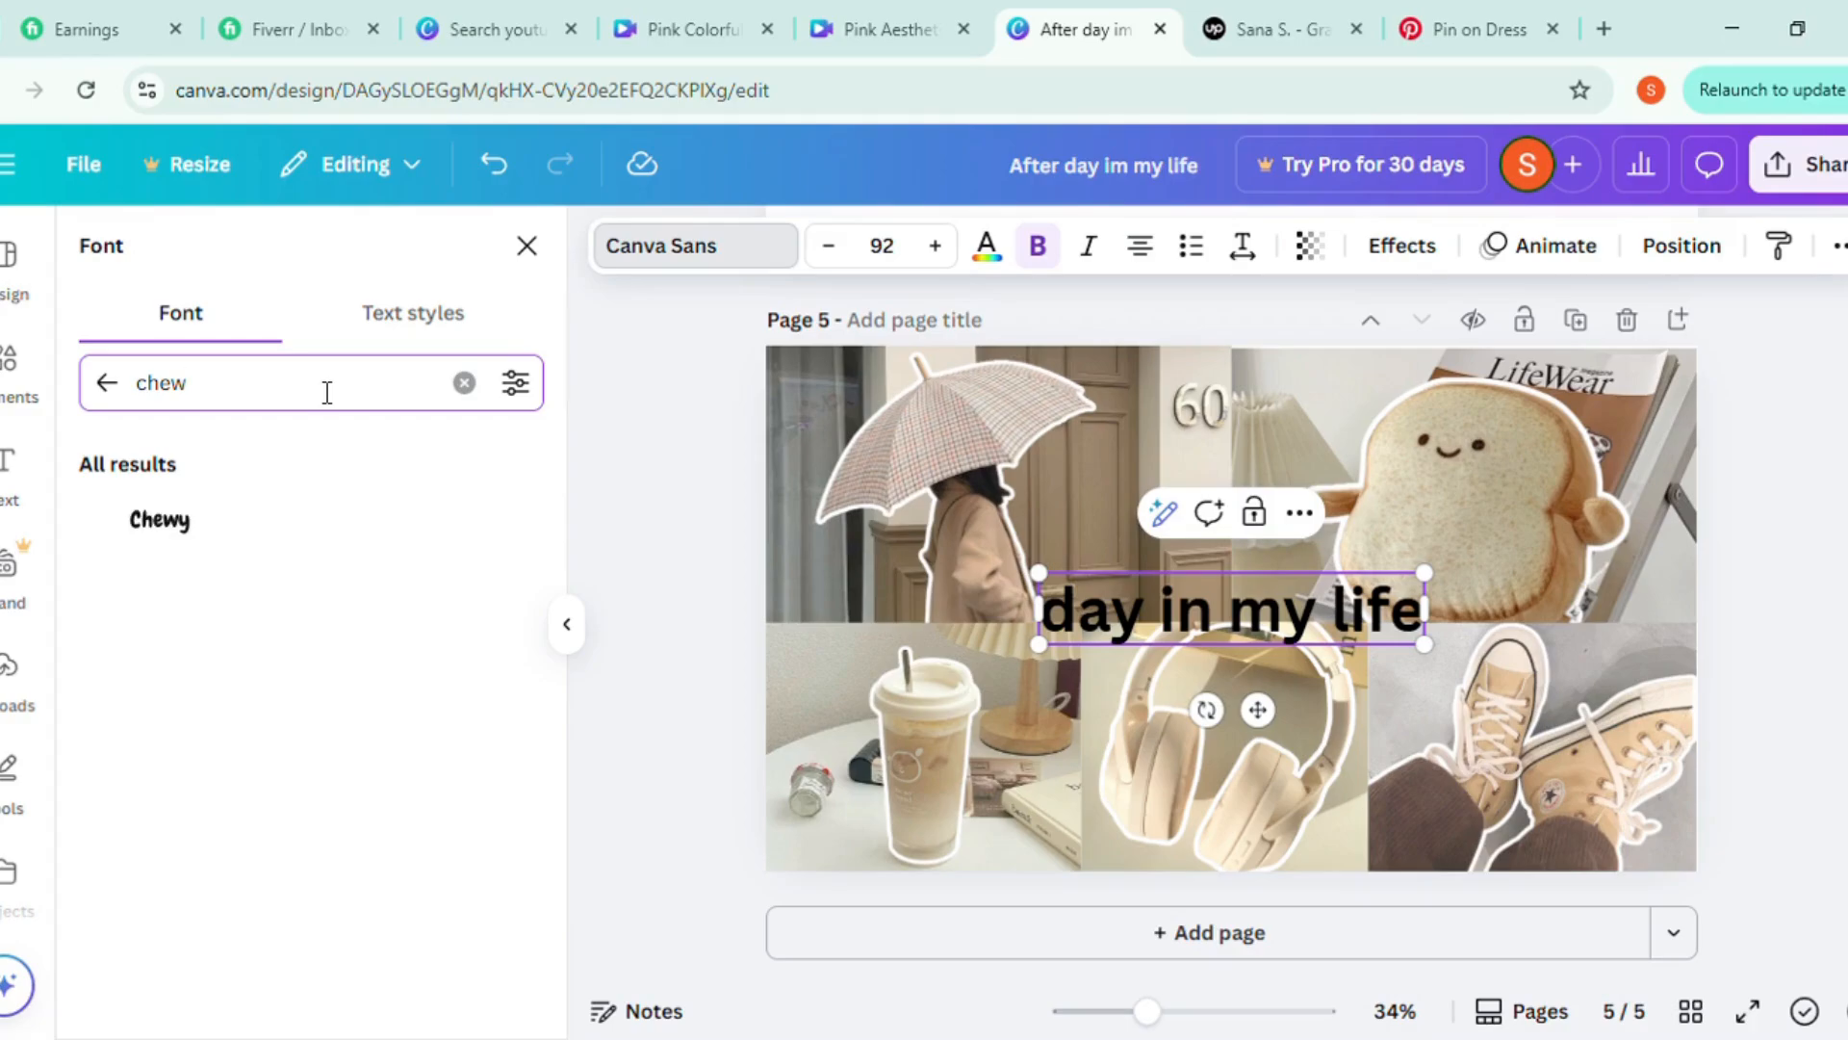
left_click(256, 529)
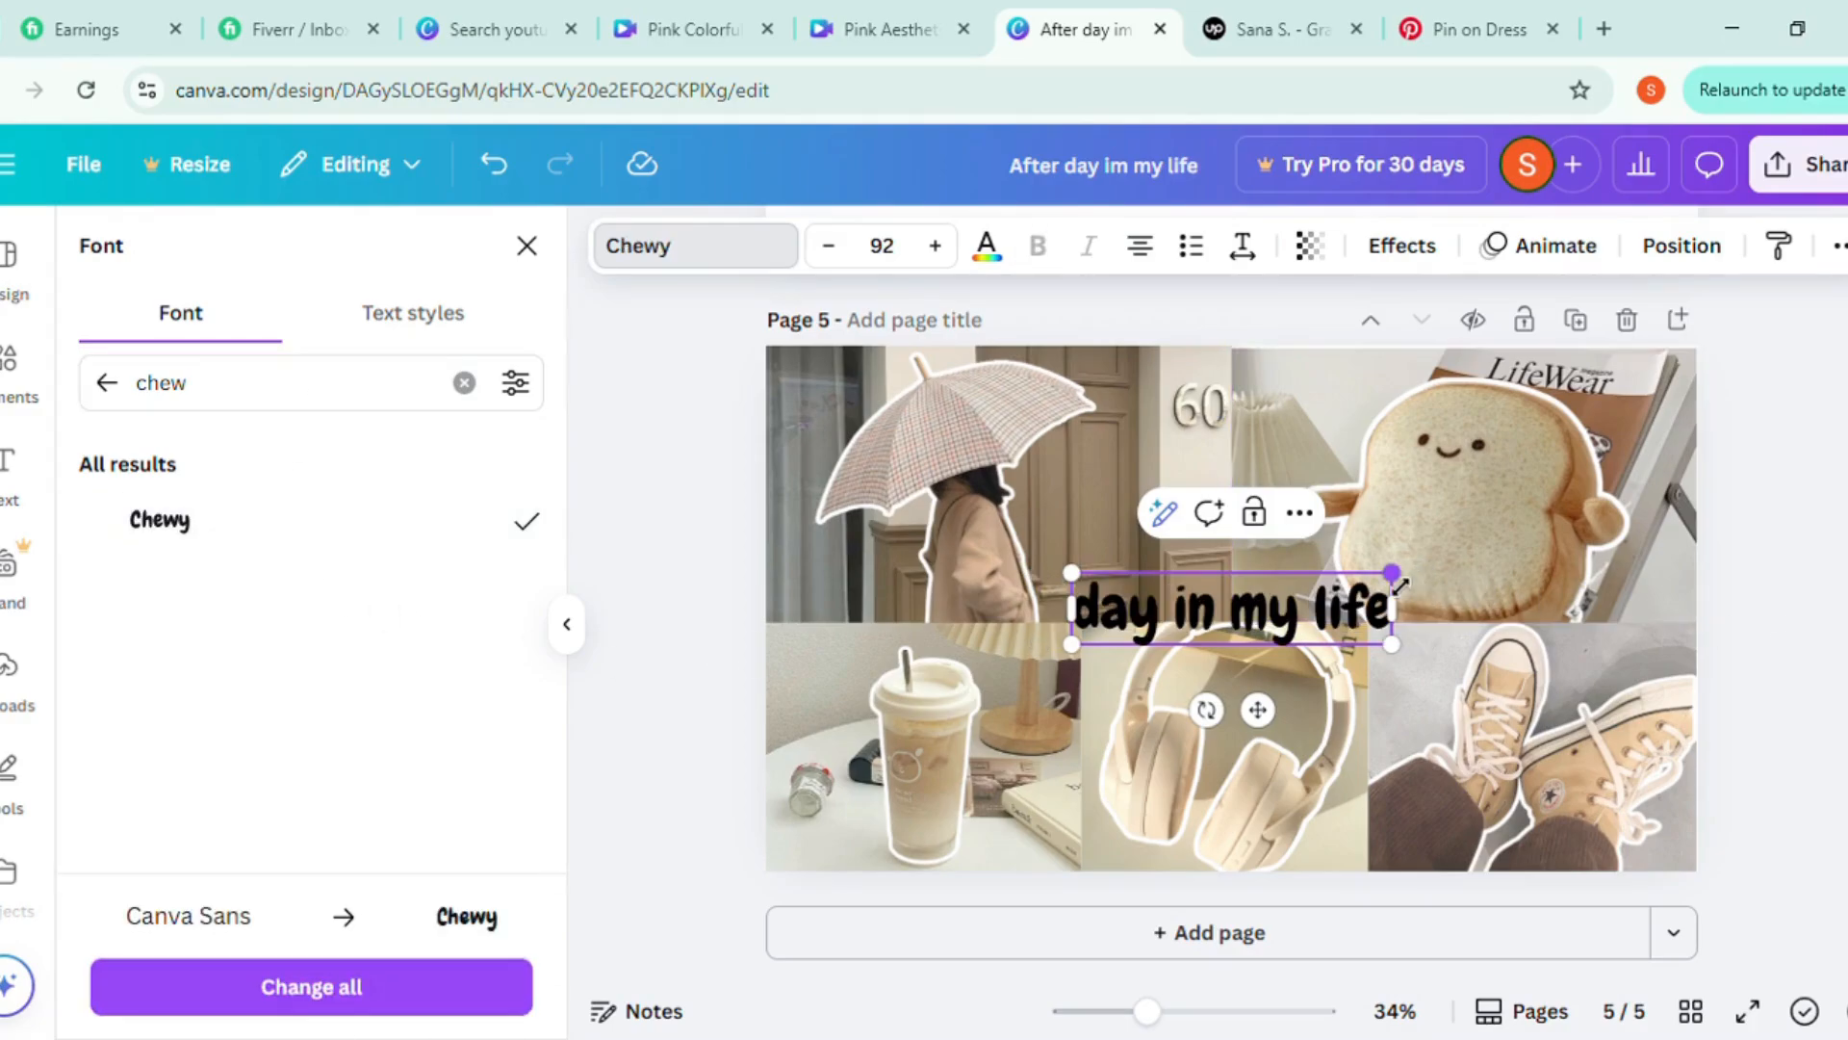
left_click_drag(1393, 574, 1524, 543)
left_click(991, 253)
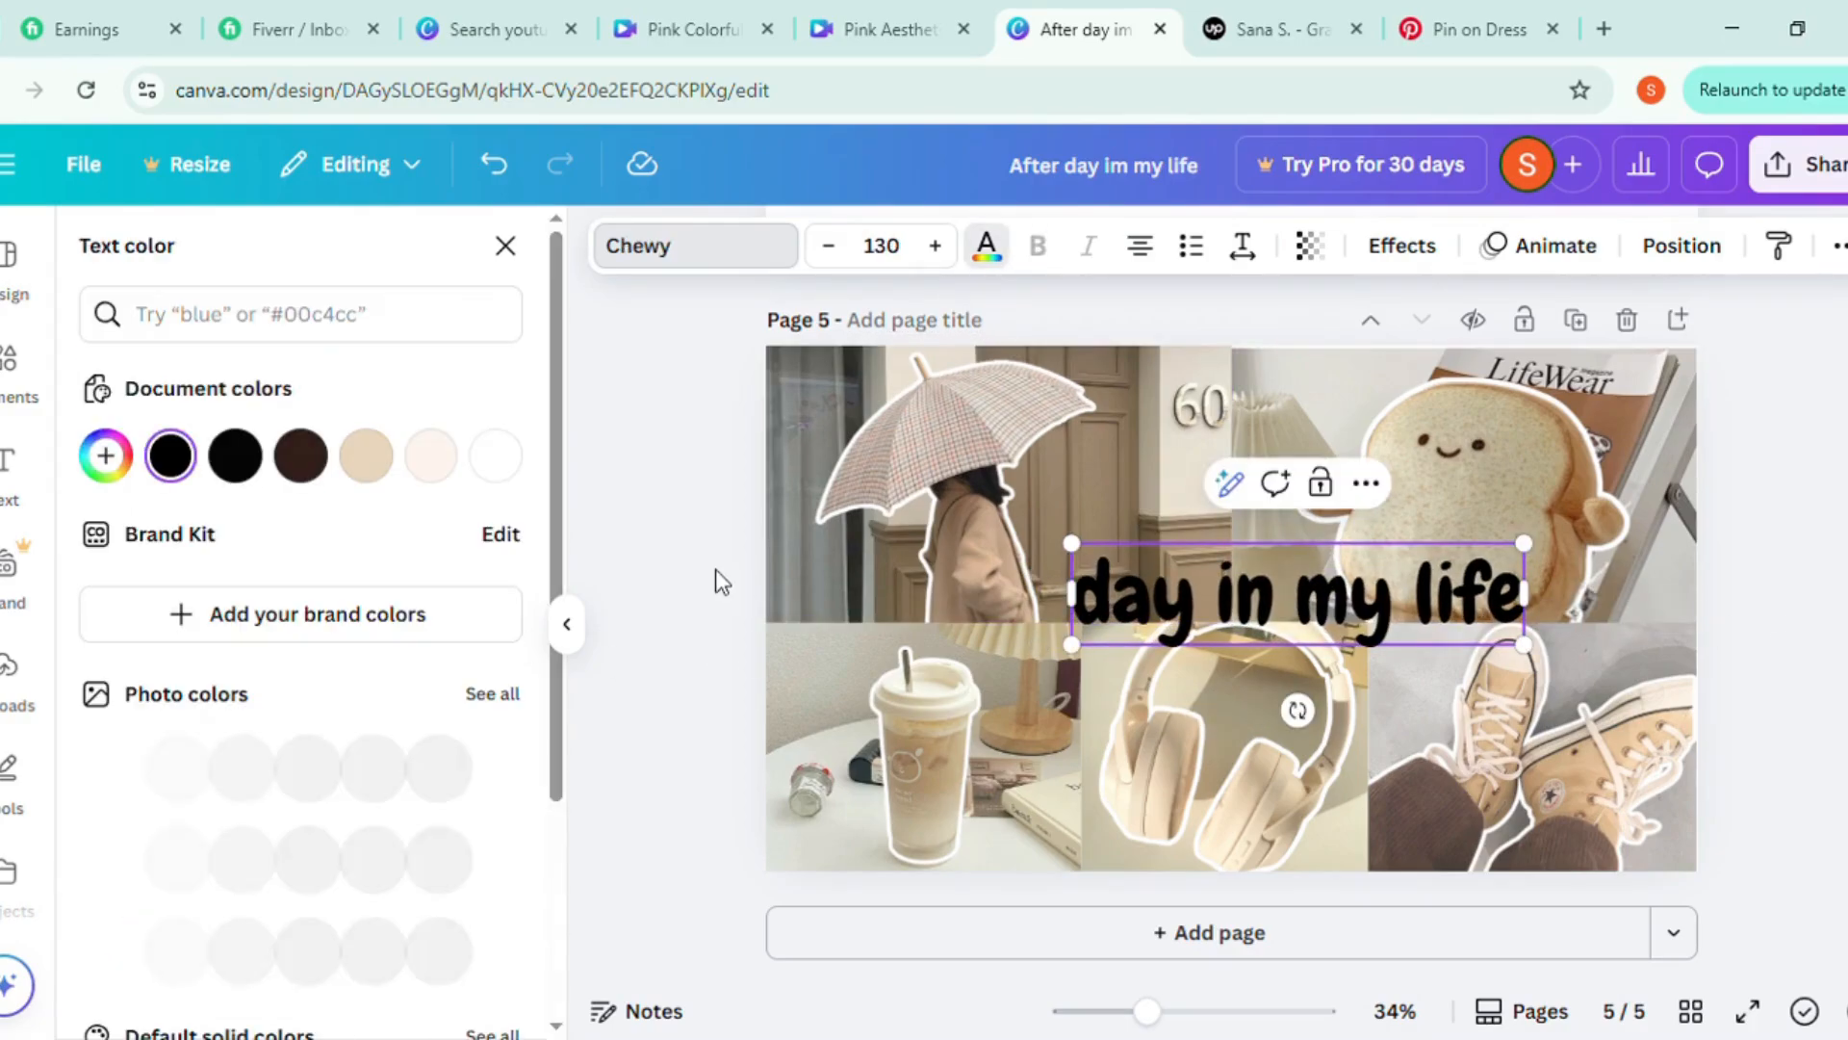
left_click(496, 455)
key("ctrl+z")
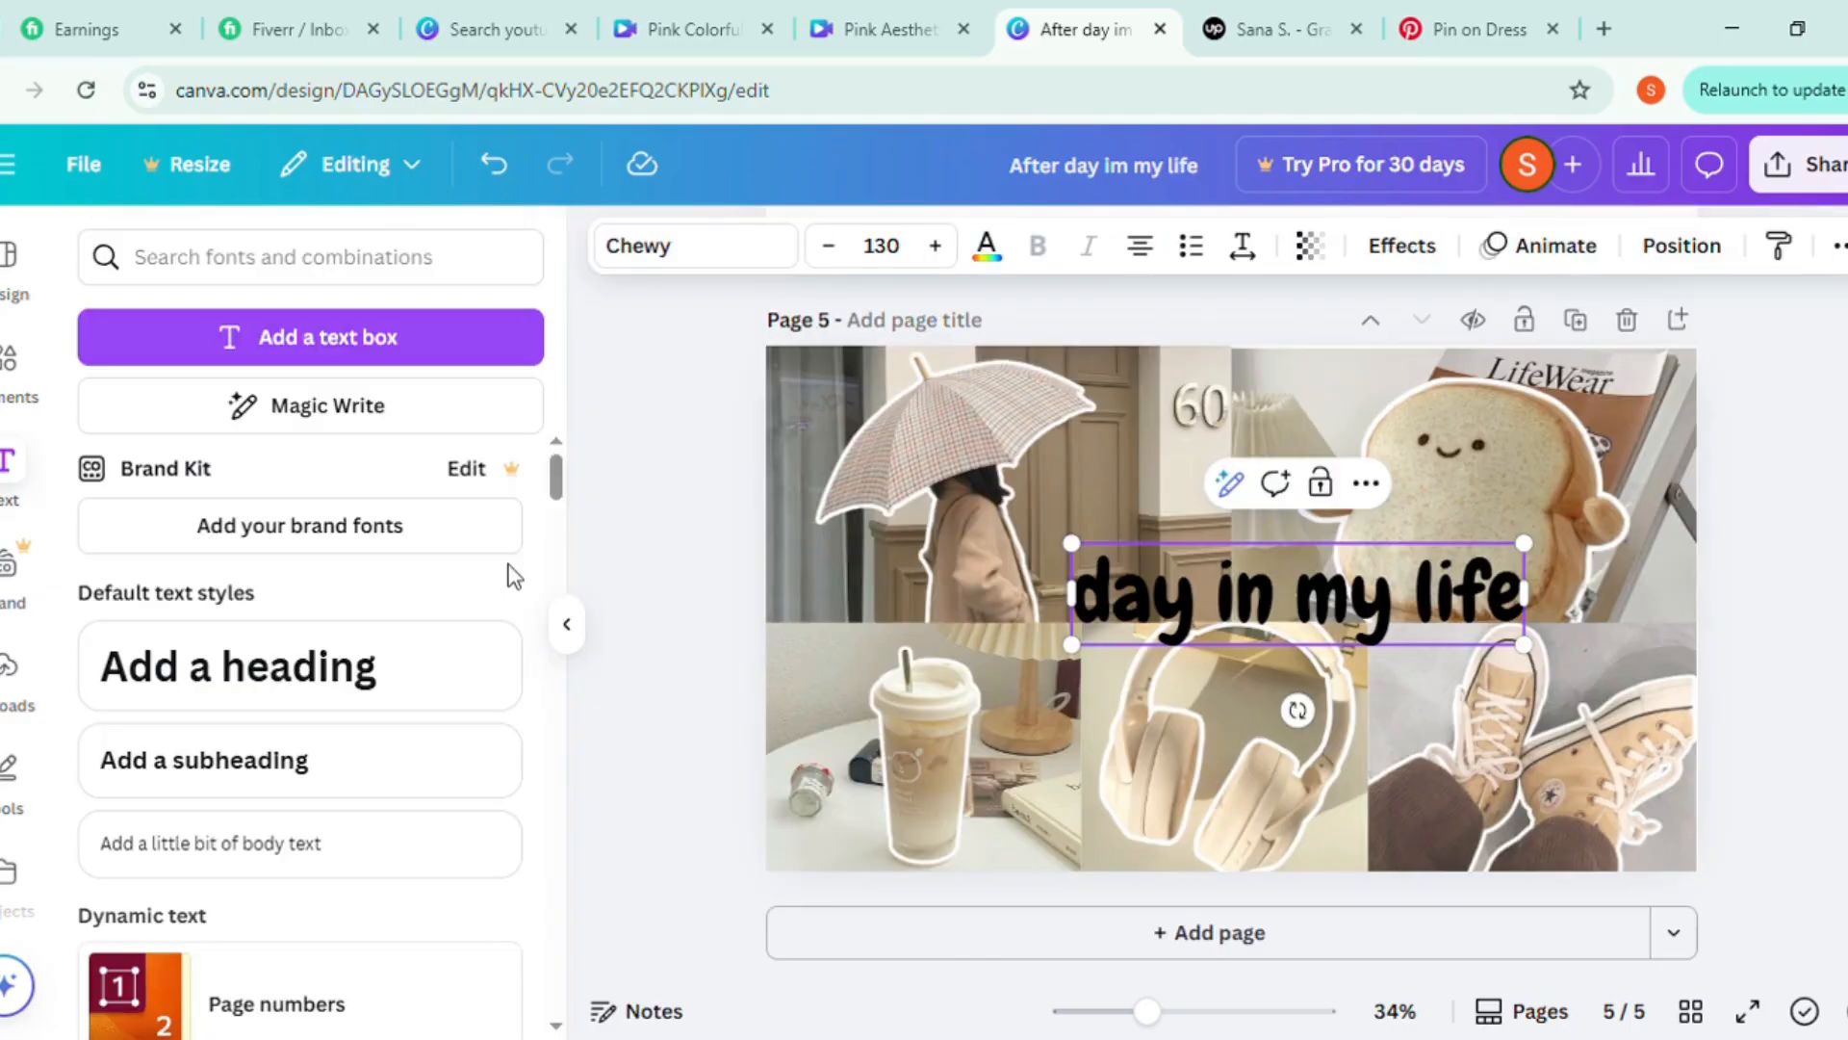
Color the heading white #ffffff and enlarge it to size 175 across the middle of the collage
left_click_drag(1228, 627, 1186, 645)
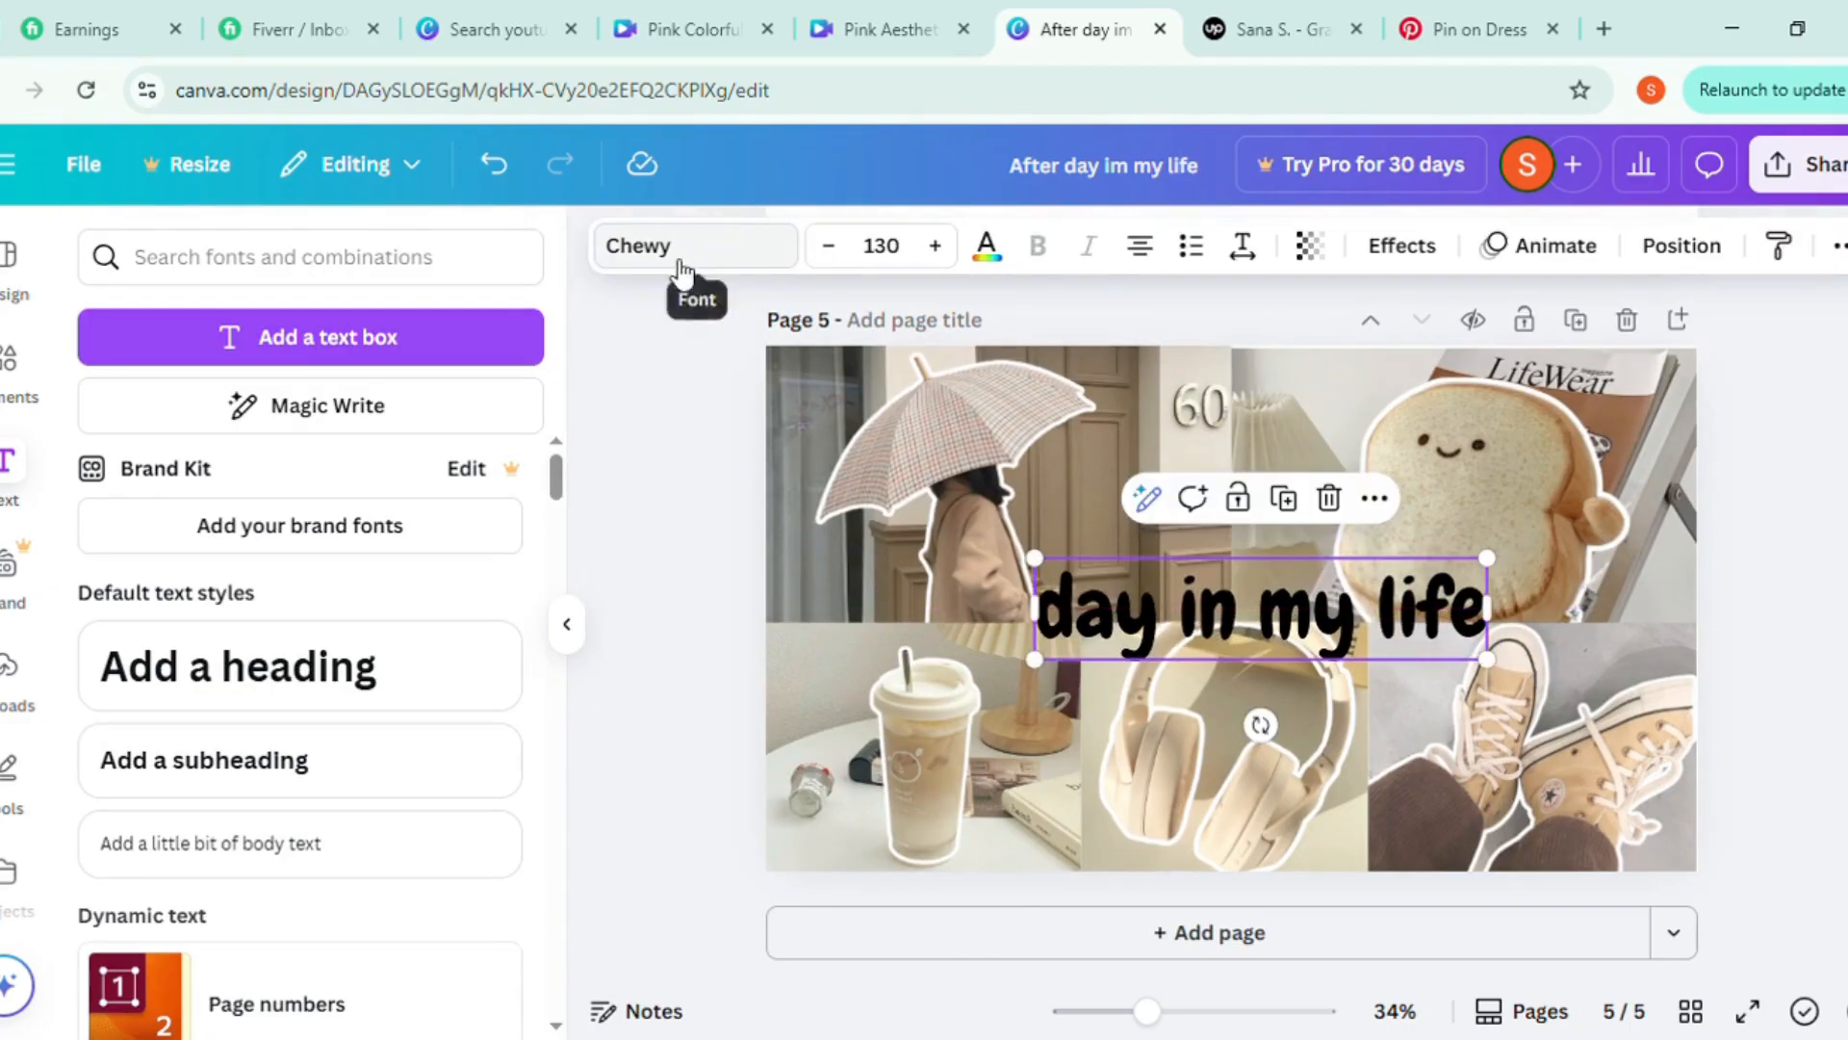
left_click(496, 455)
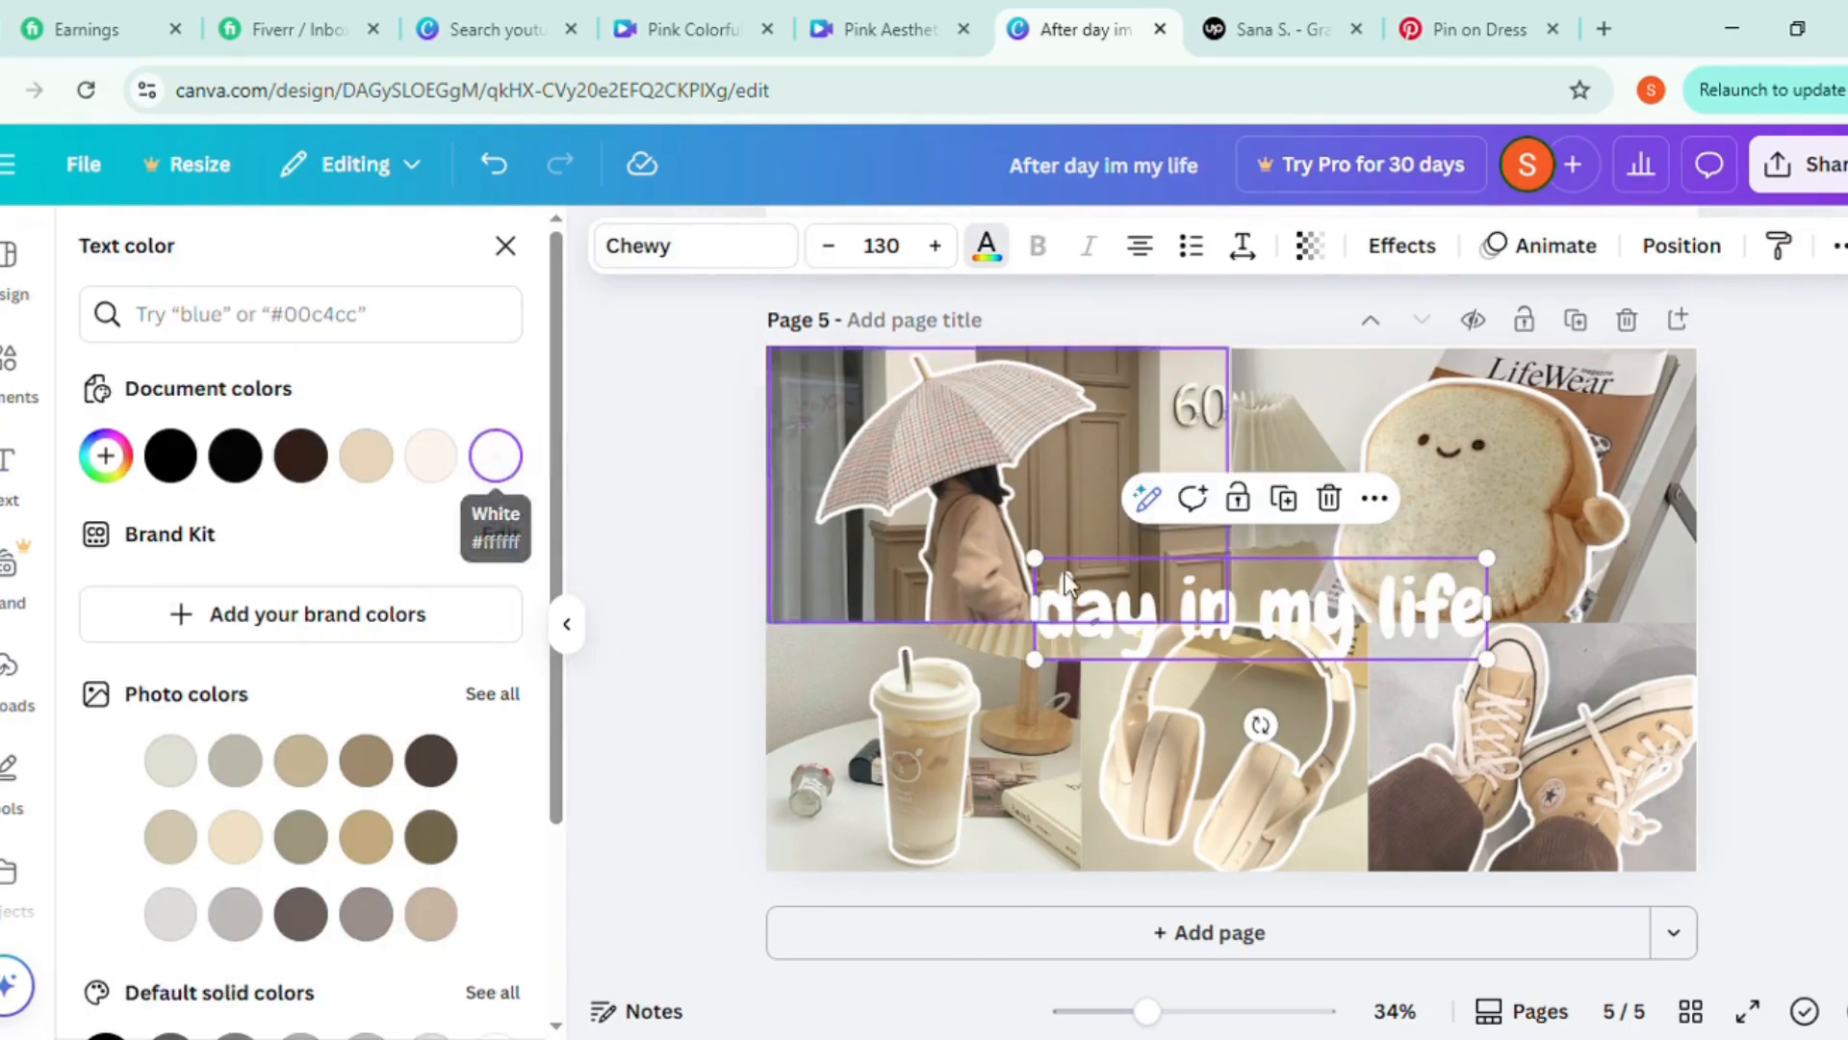
left_click_drag(1034, 660, 974, 738)
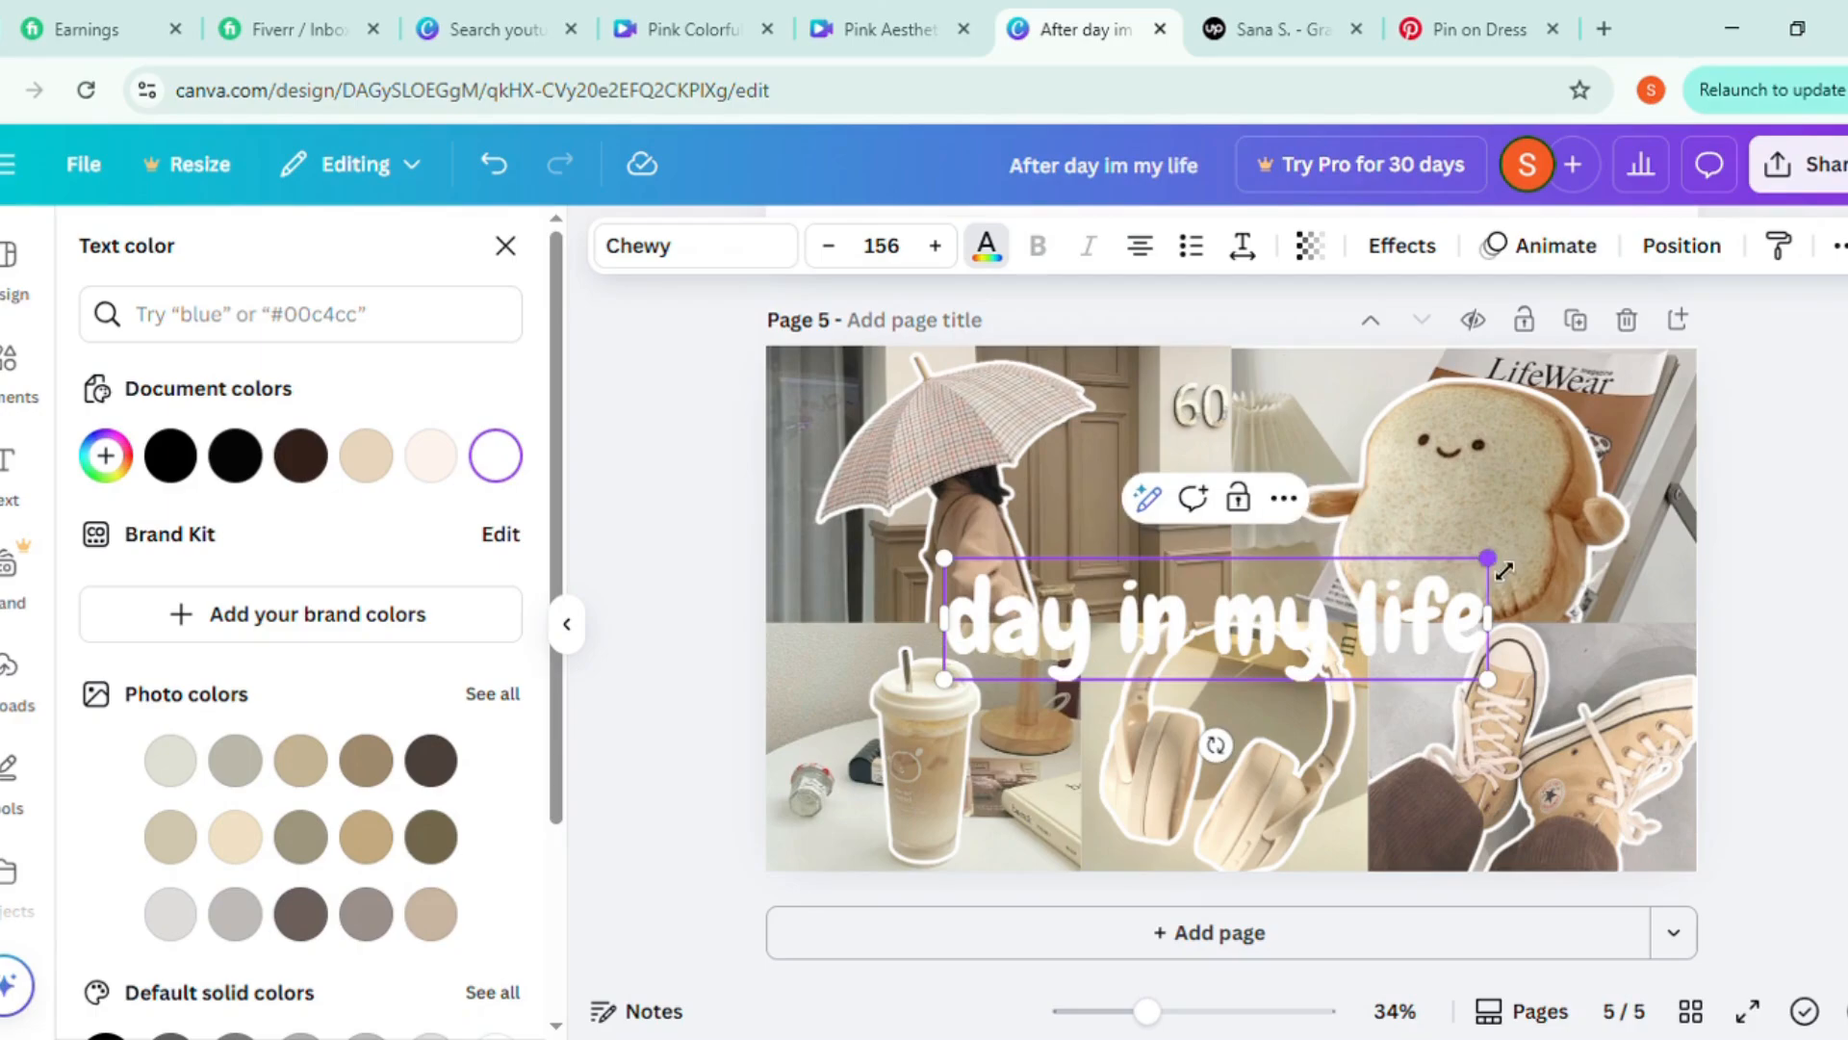
left_click_drag(1487, 558, 1553, 543)
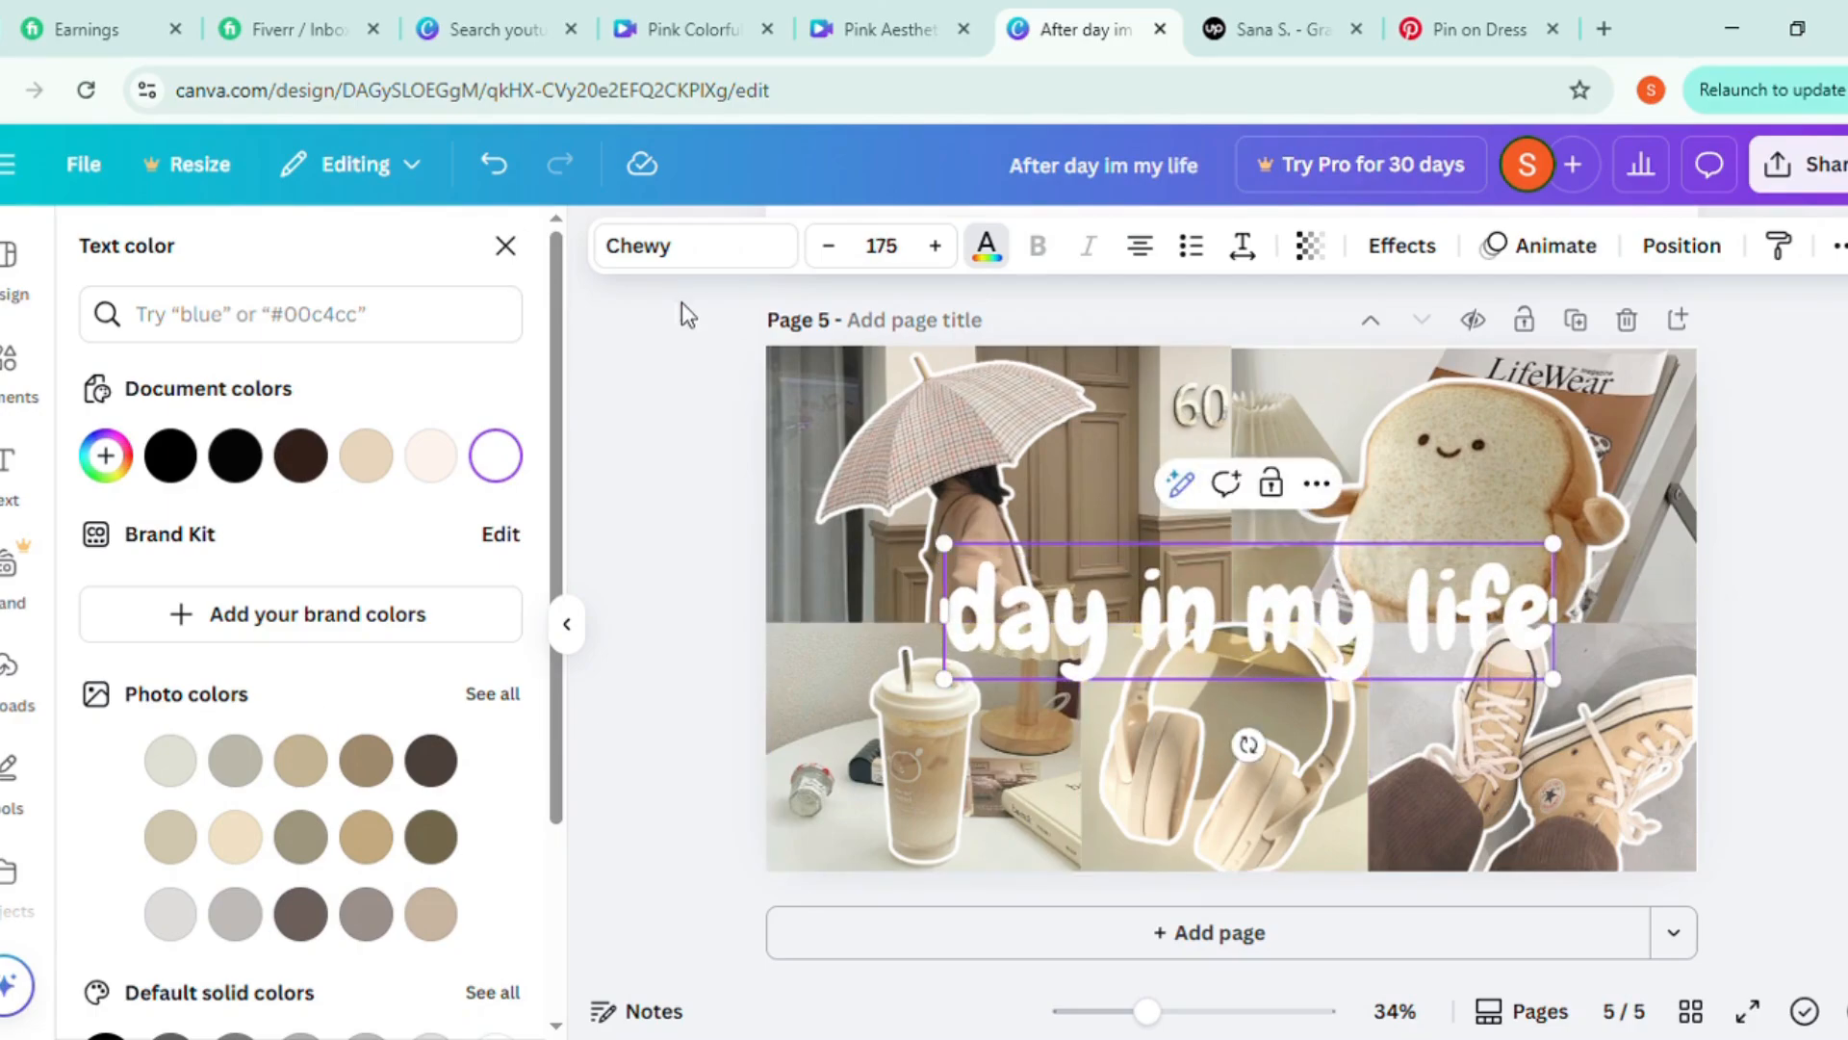
Apply the Shadow effect to the heading with the custom brown color #845610
scroll(443, 842, "down", 3)
left_click(1402, 249)
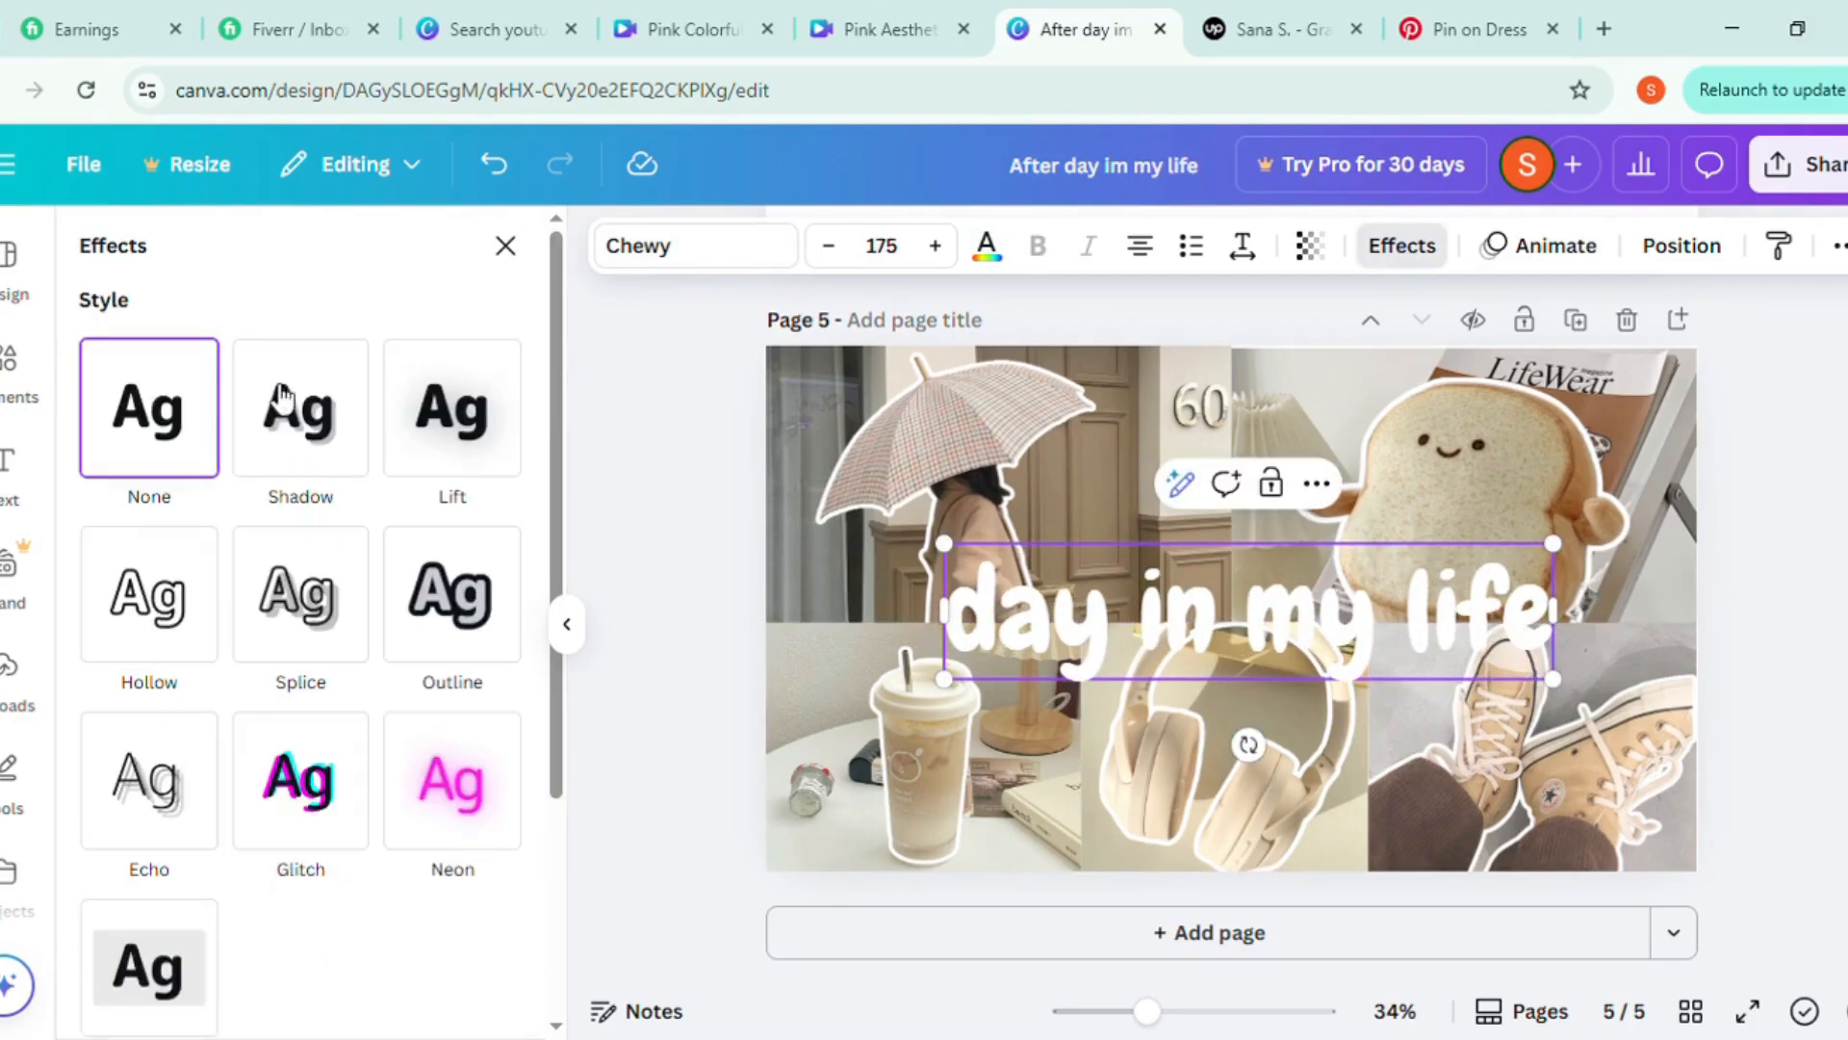
left_click(349, 467)
scroll(333, 637, "down", 3)
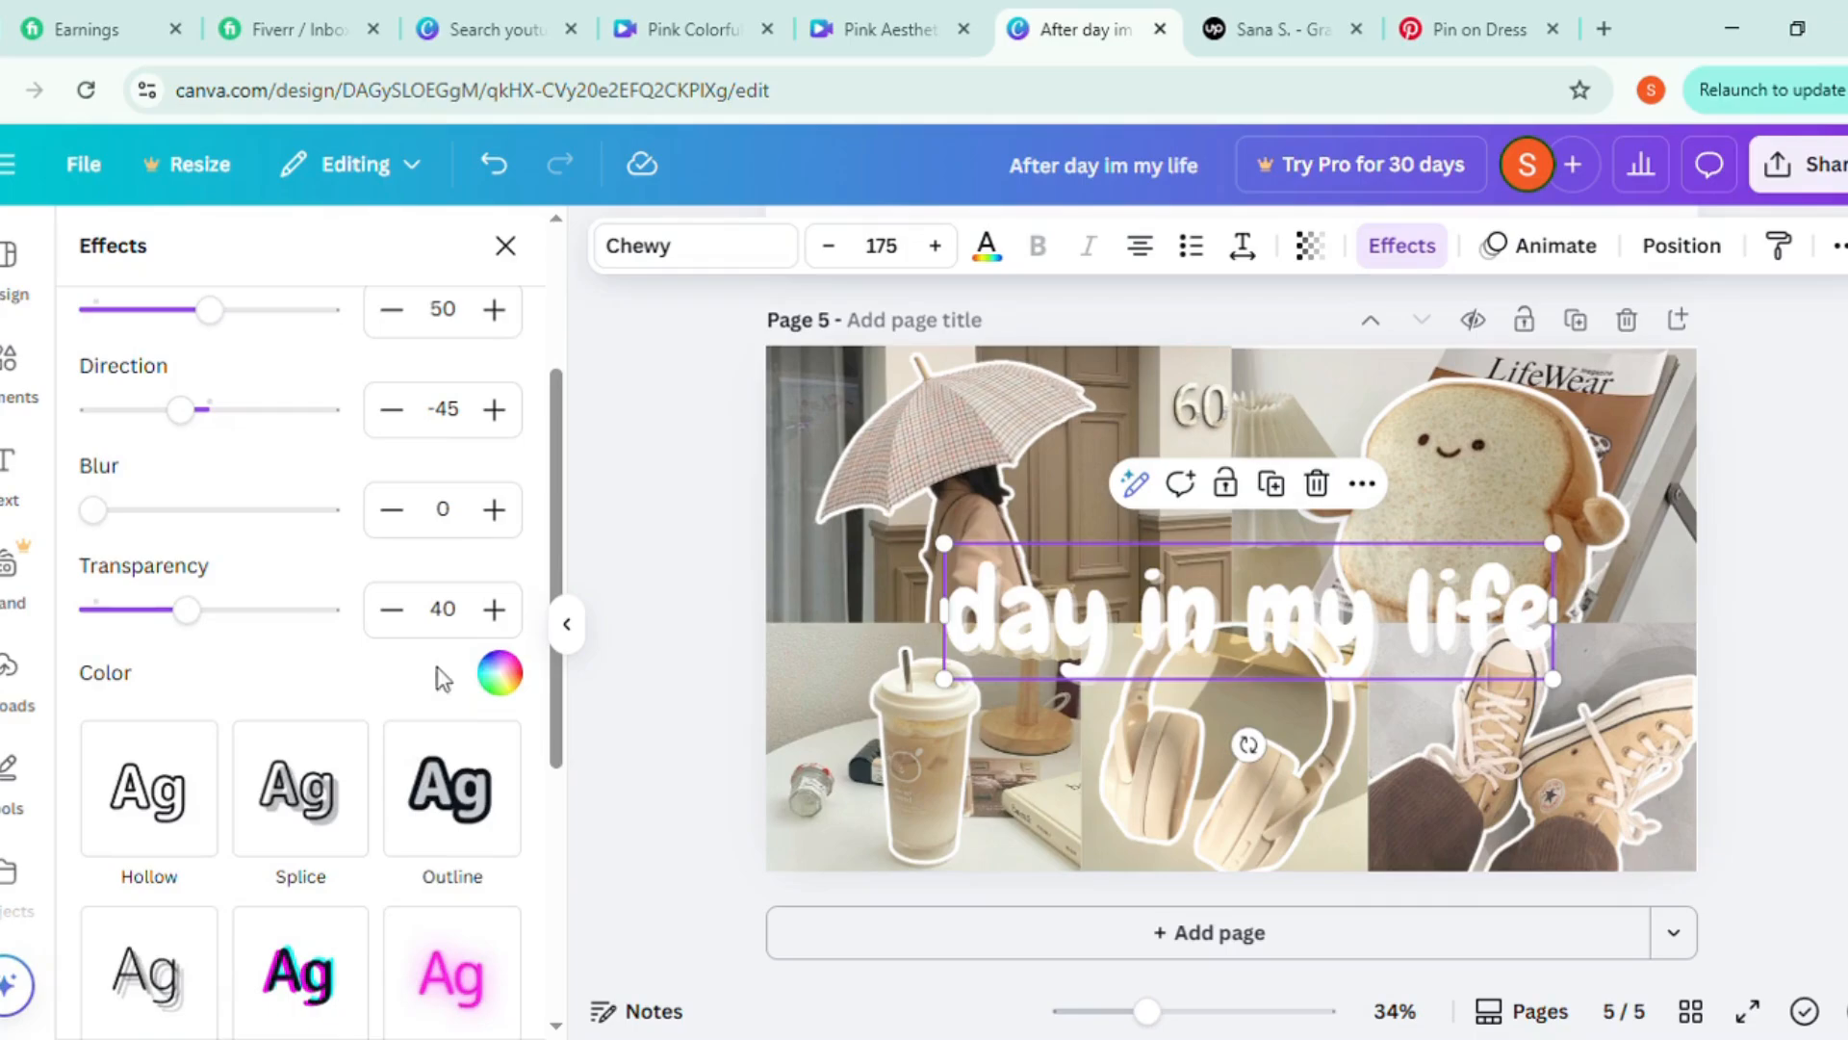
left_click(496, 677)
scroll(462, 577, "down", 2)
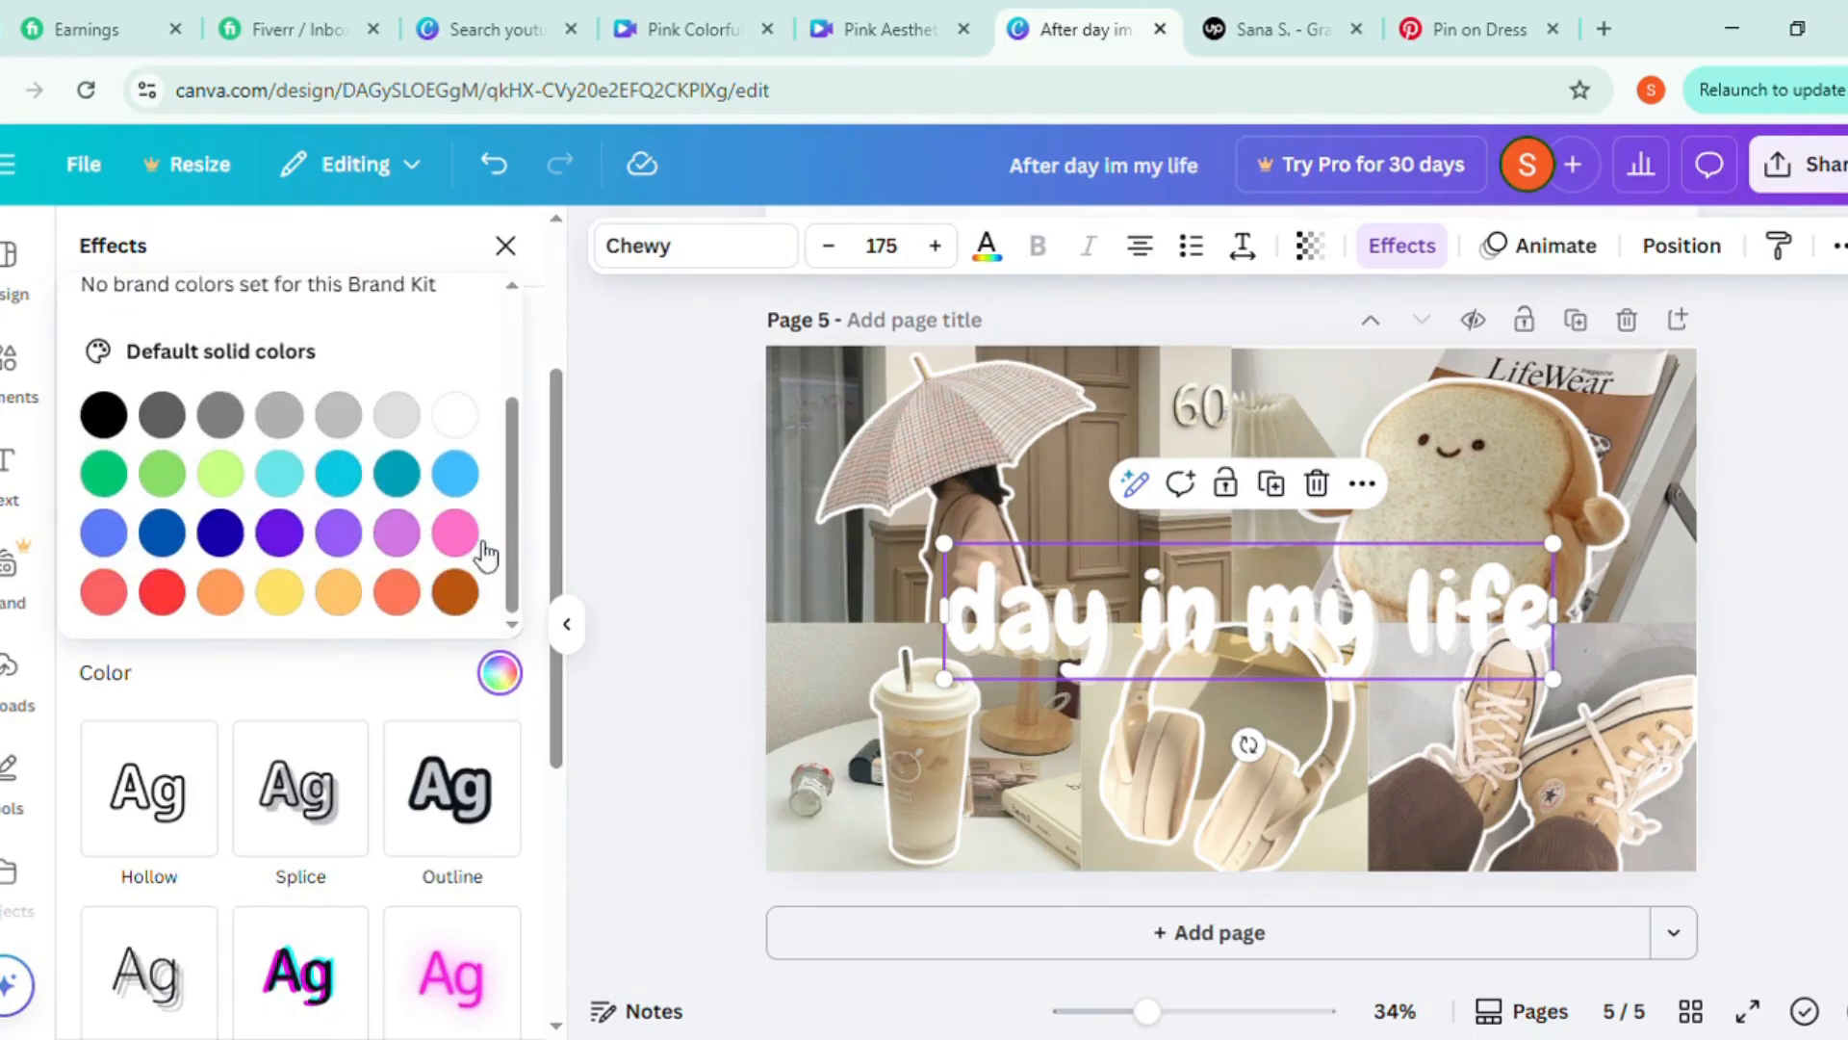
scroll(483, 548, "up", 2)
left_click(108, 378)
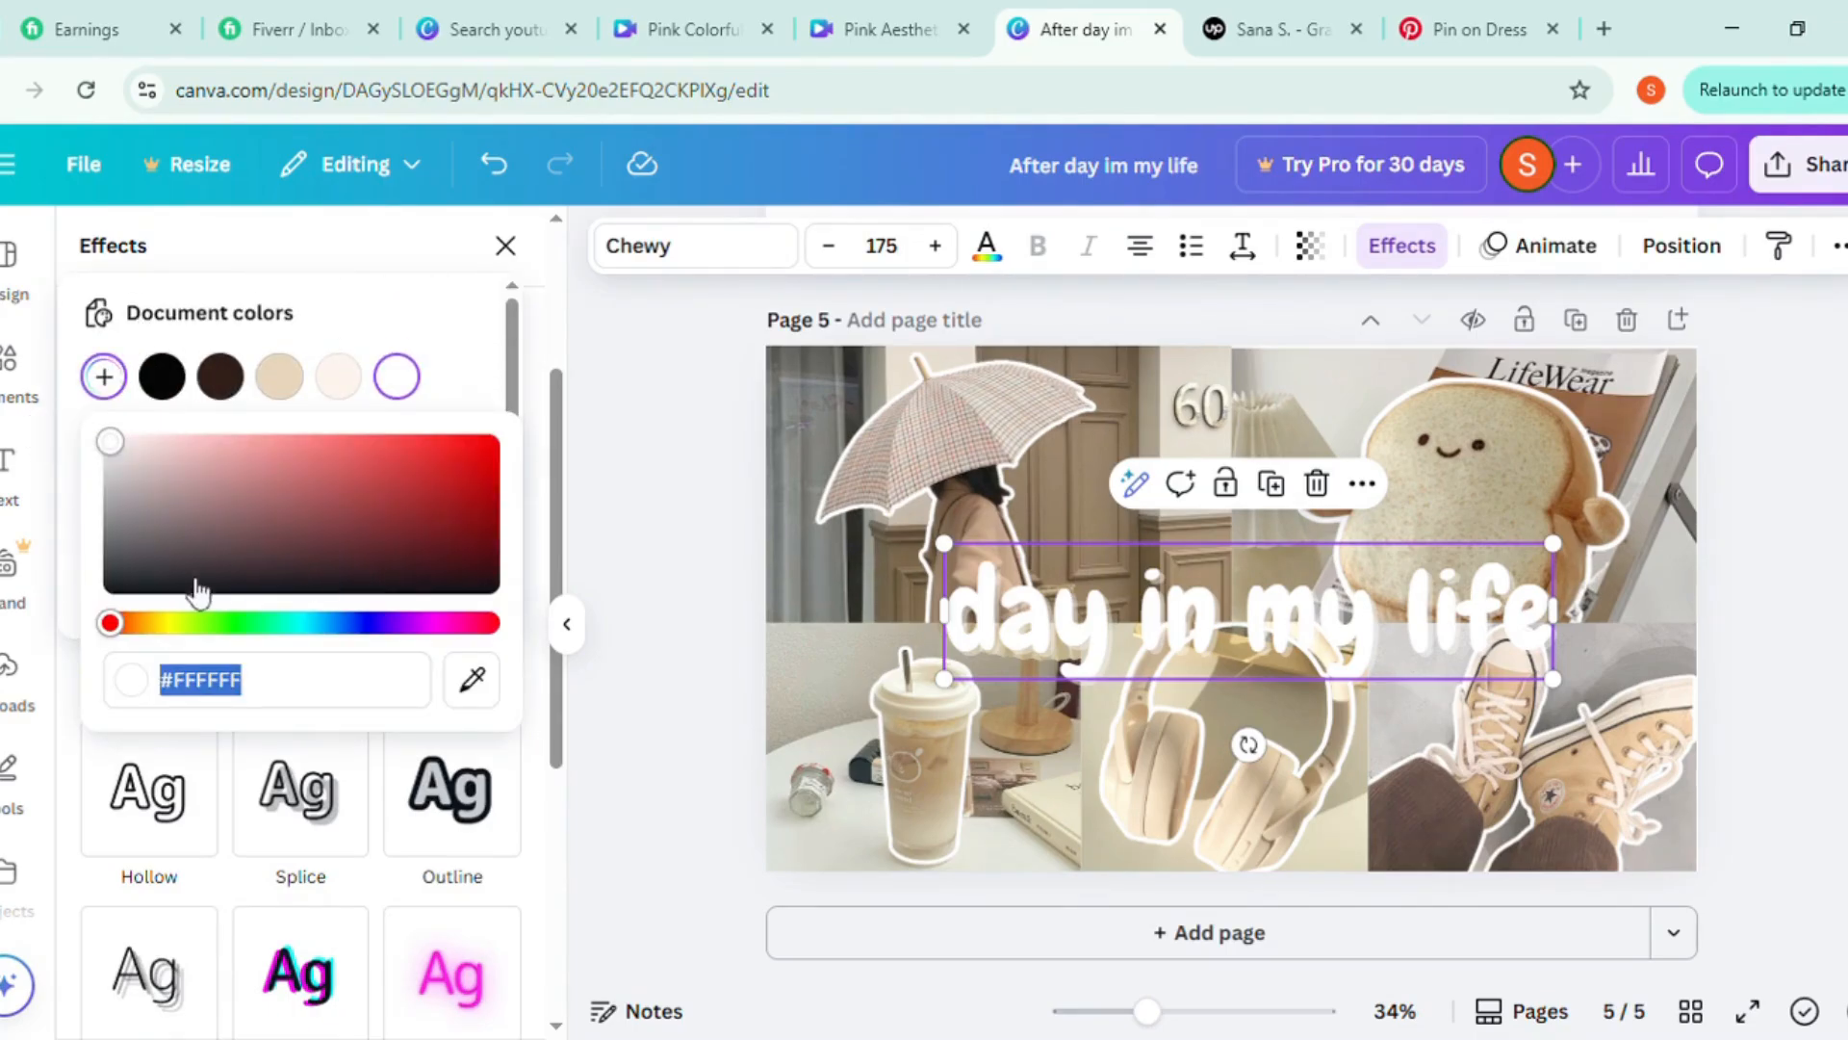
left_click(146, 622)
mouse_move(151, 640)
left_mouse_down()
mouse_move(128, 635)
mouse_move(181, 648)
mouse_move(160, 659)
left_mouse_up()
left_click_drag(116, 444, 445, 511)
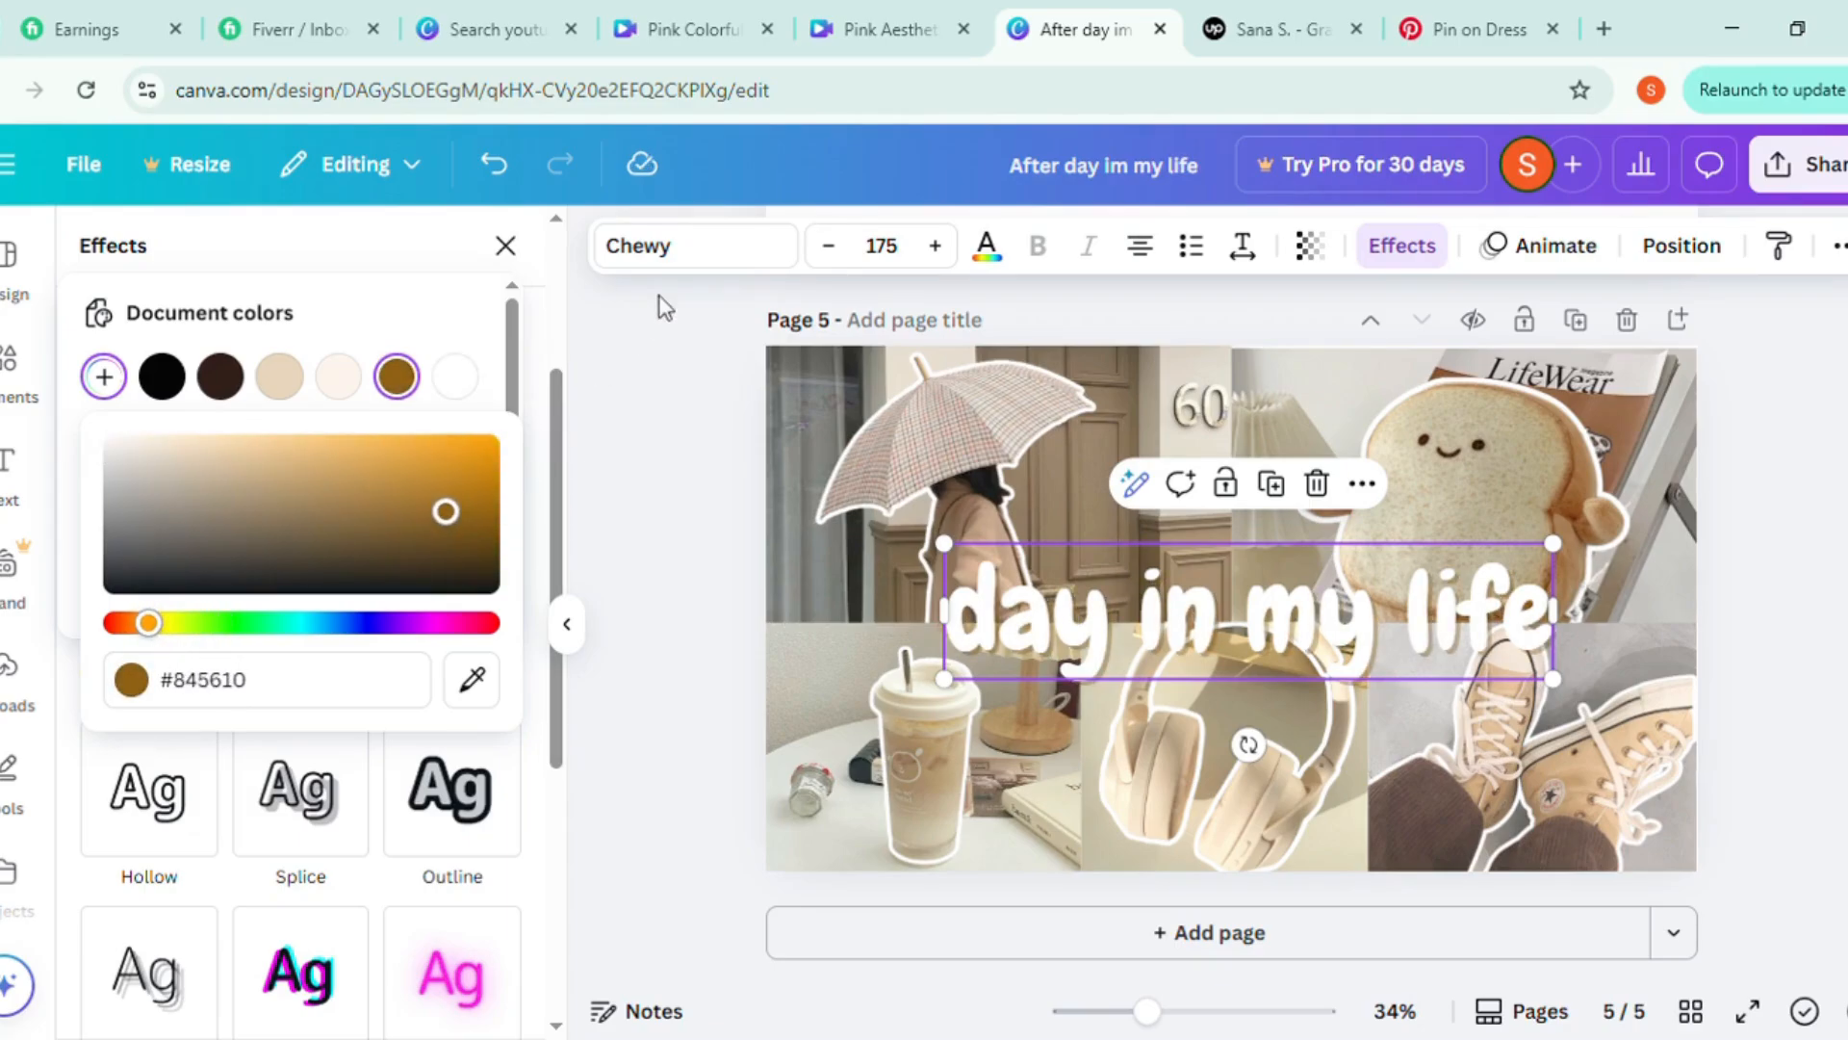
Set the heading shadow's offset to 69, blur to 18 and transparency to 100
left_click(433, 267)
left_click(324, 683)
left_click_drag(196, 614, 325, 637)
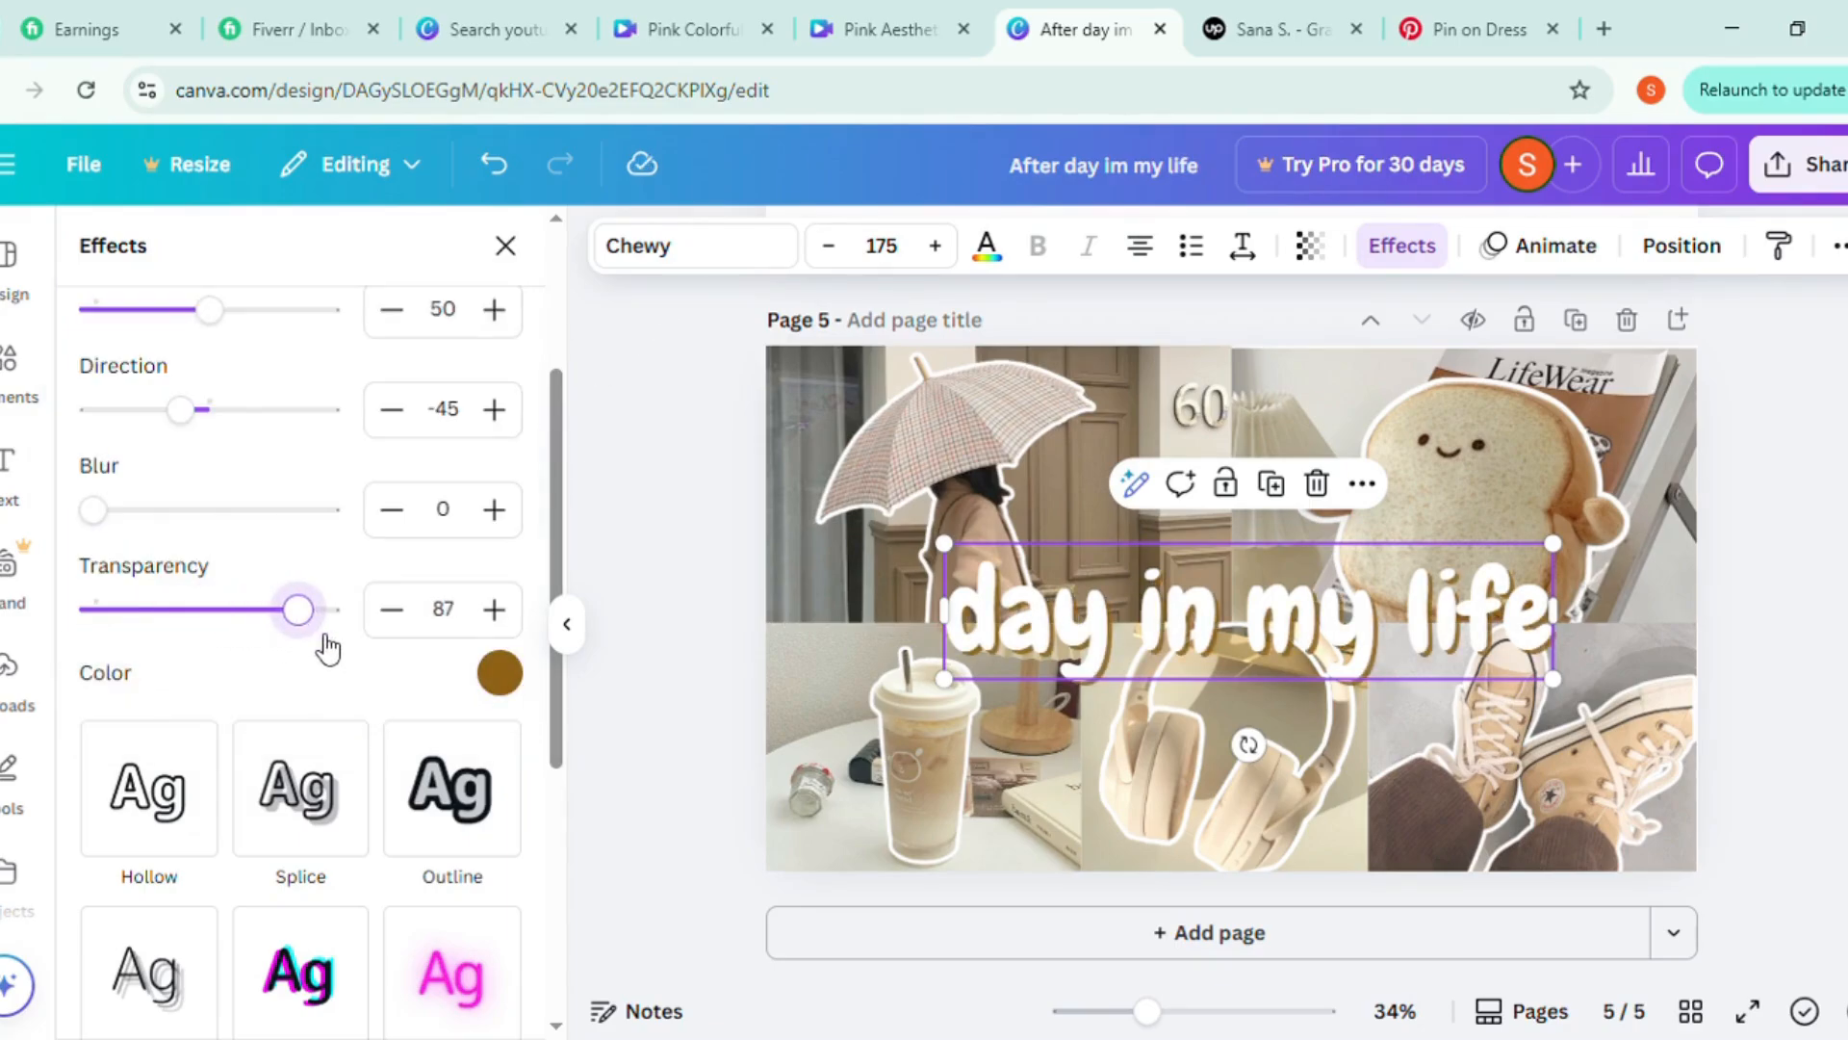
left_click_drag(93, 510, 184, 535)
left_click_drag(322, 630, 332, 616)
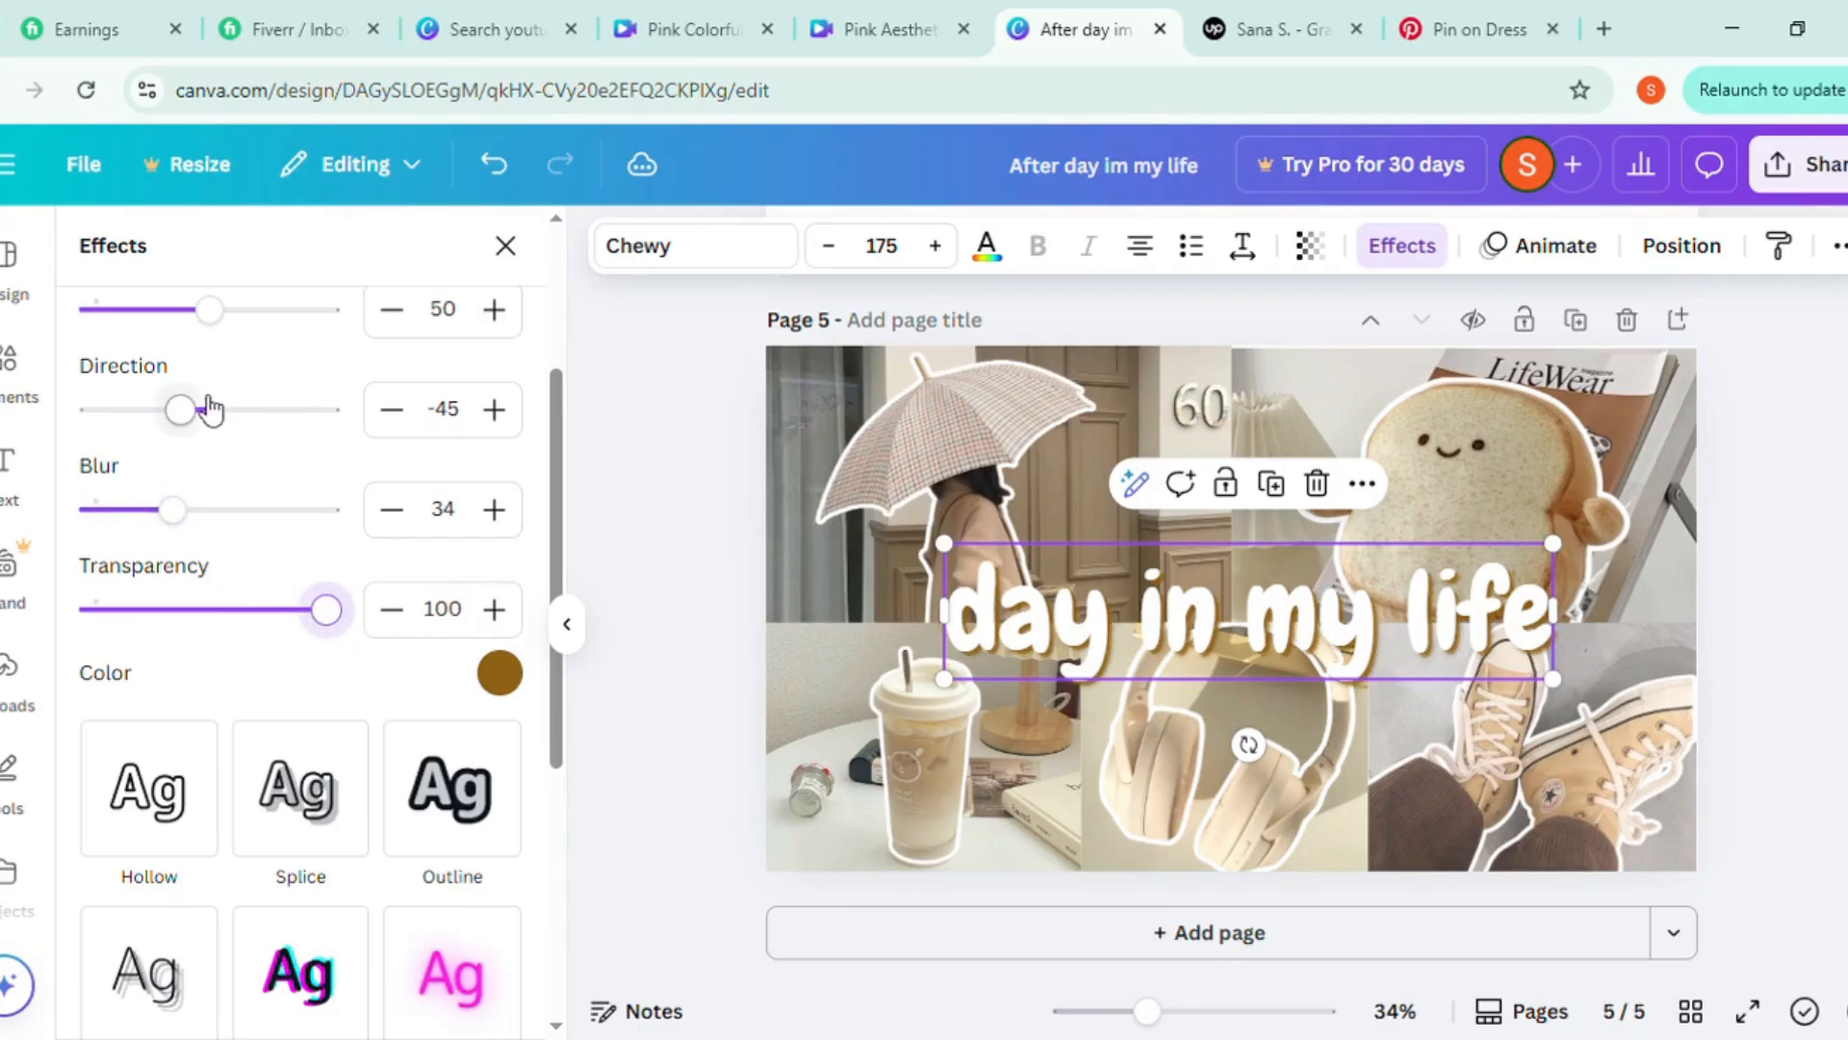
scroll(197, 424, "up", 2)
left_click_drag(209, 452, 269, 496)
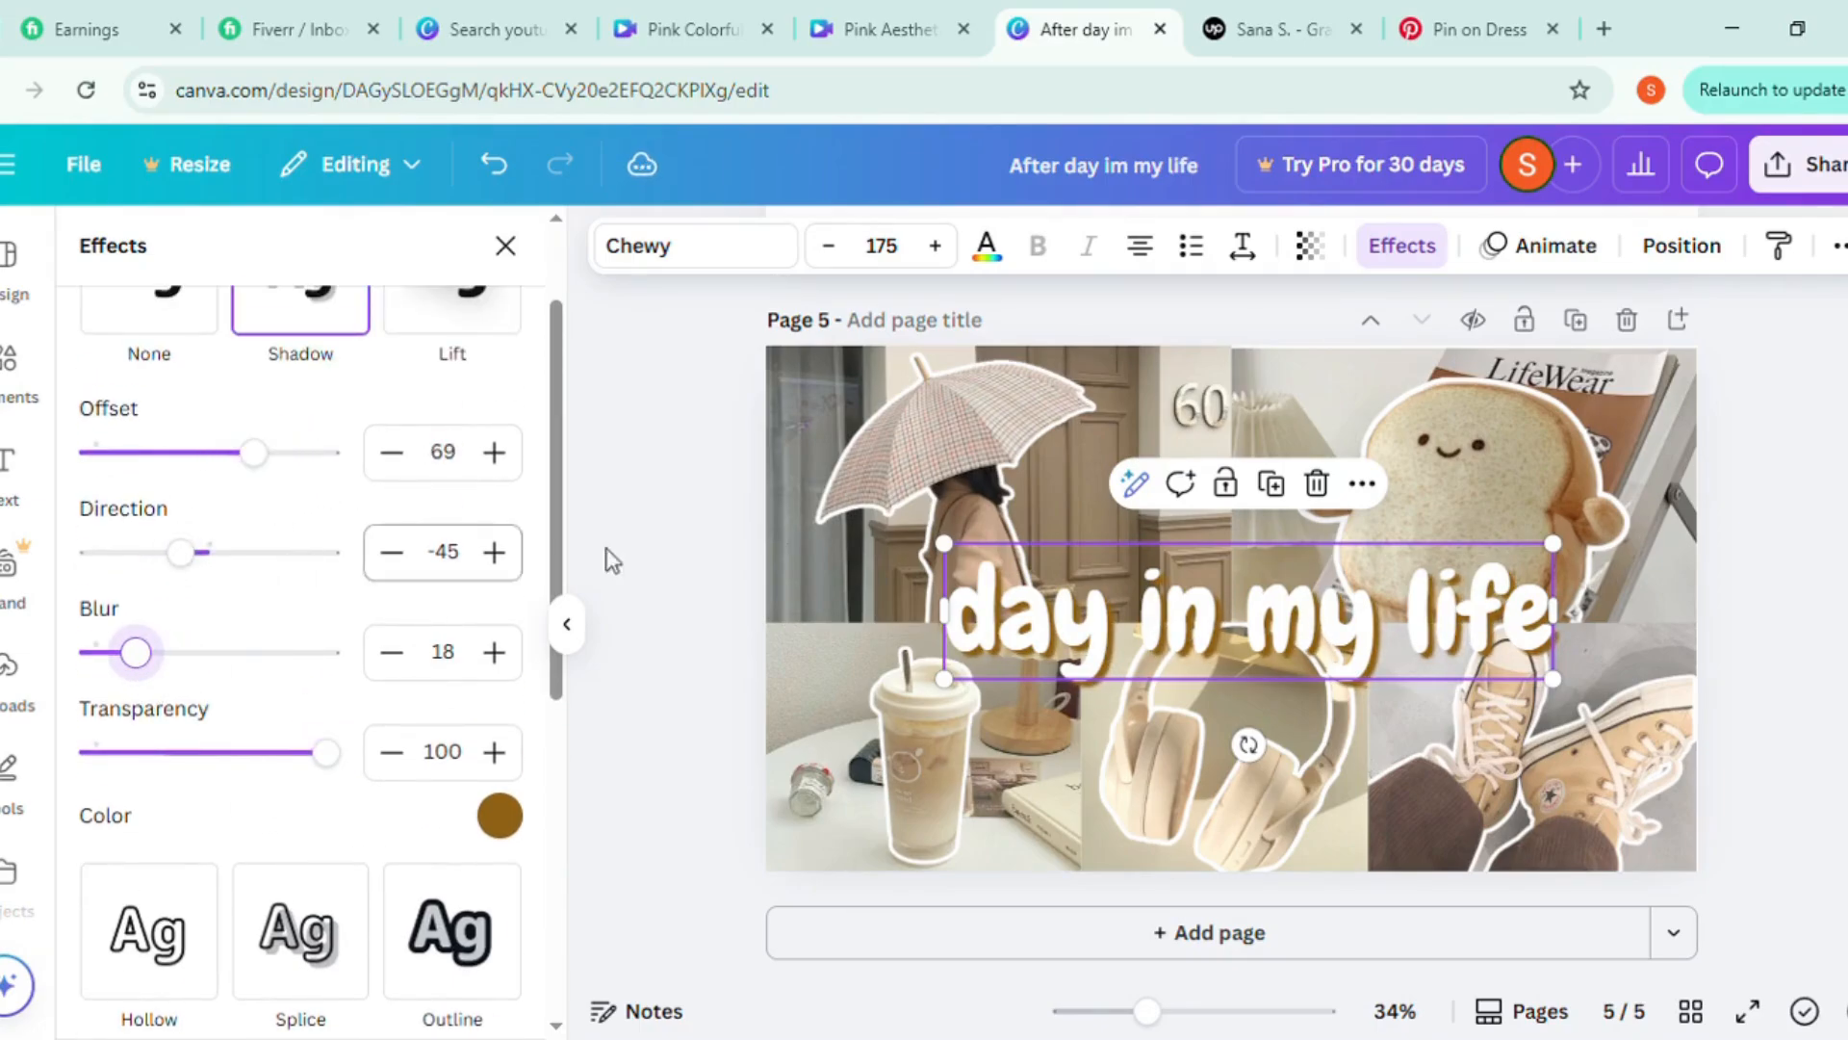
Apply the Curve shape to the heading with a curve value of 38 and reposition it over the middle of the collage
scroll(281, 768, "down", 6)
left_click(300, 948)
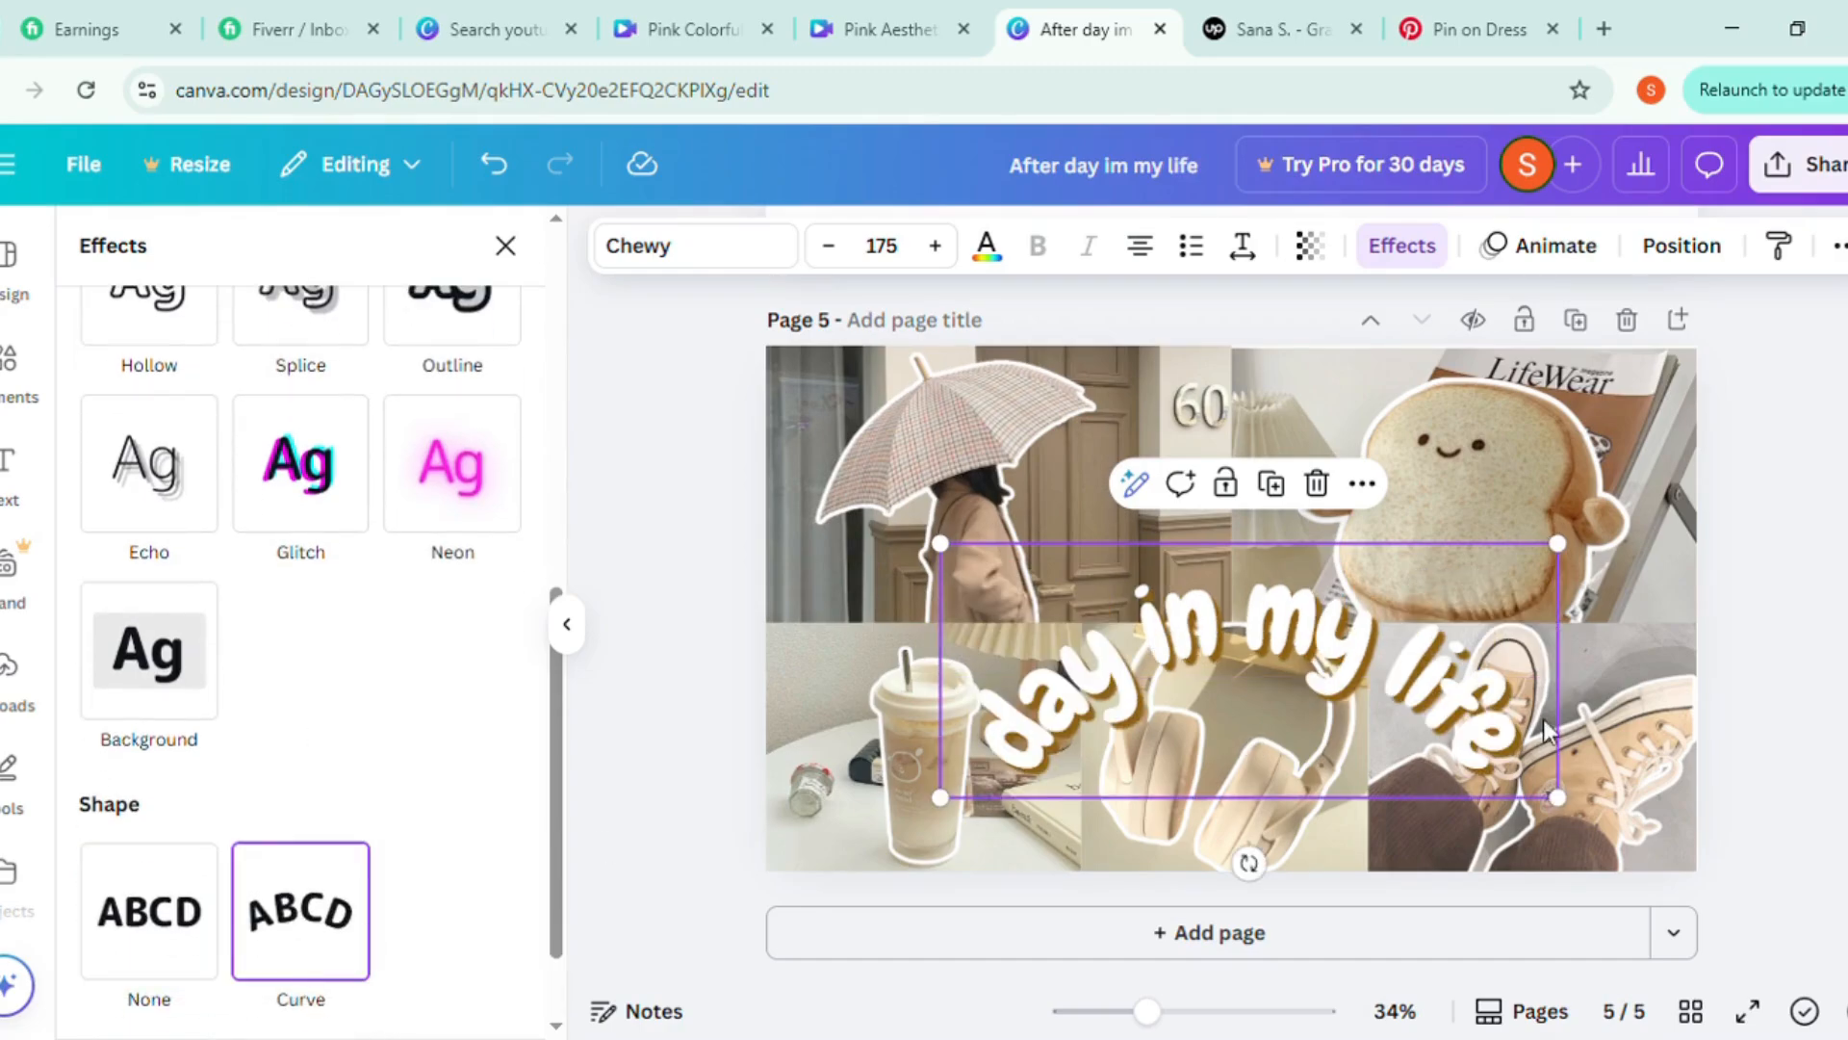
scroll(313, 941, "down", 2)
left_click_drag(312, 974, 260, 976)
left_click_drag(1150, 707, 1152, 659)
left_click_drag(272, 987, 269, 987)
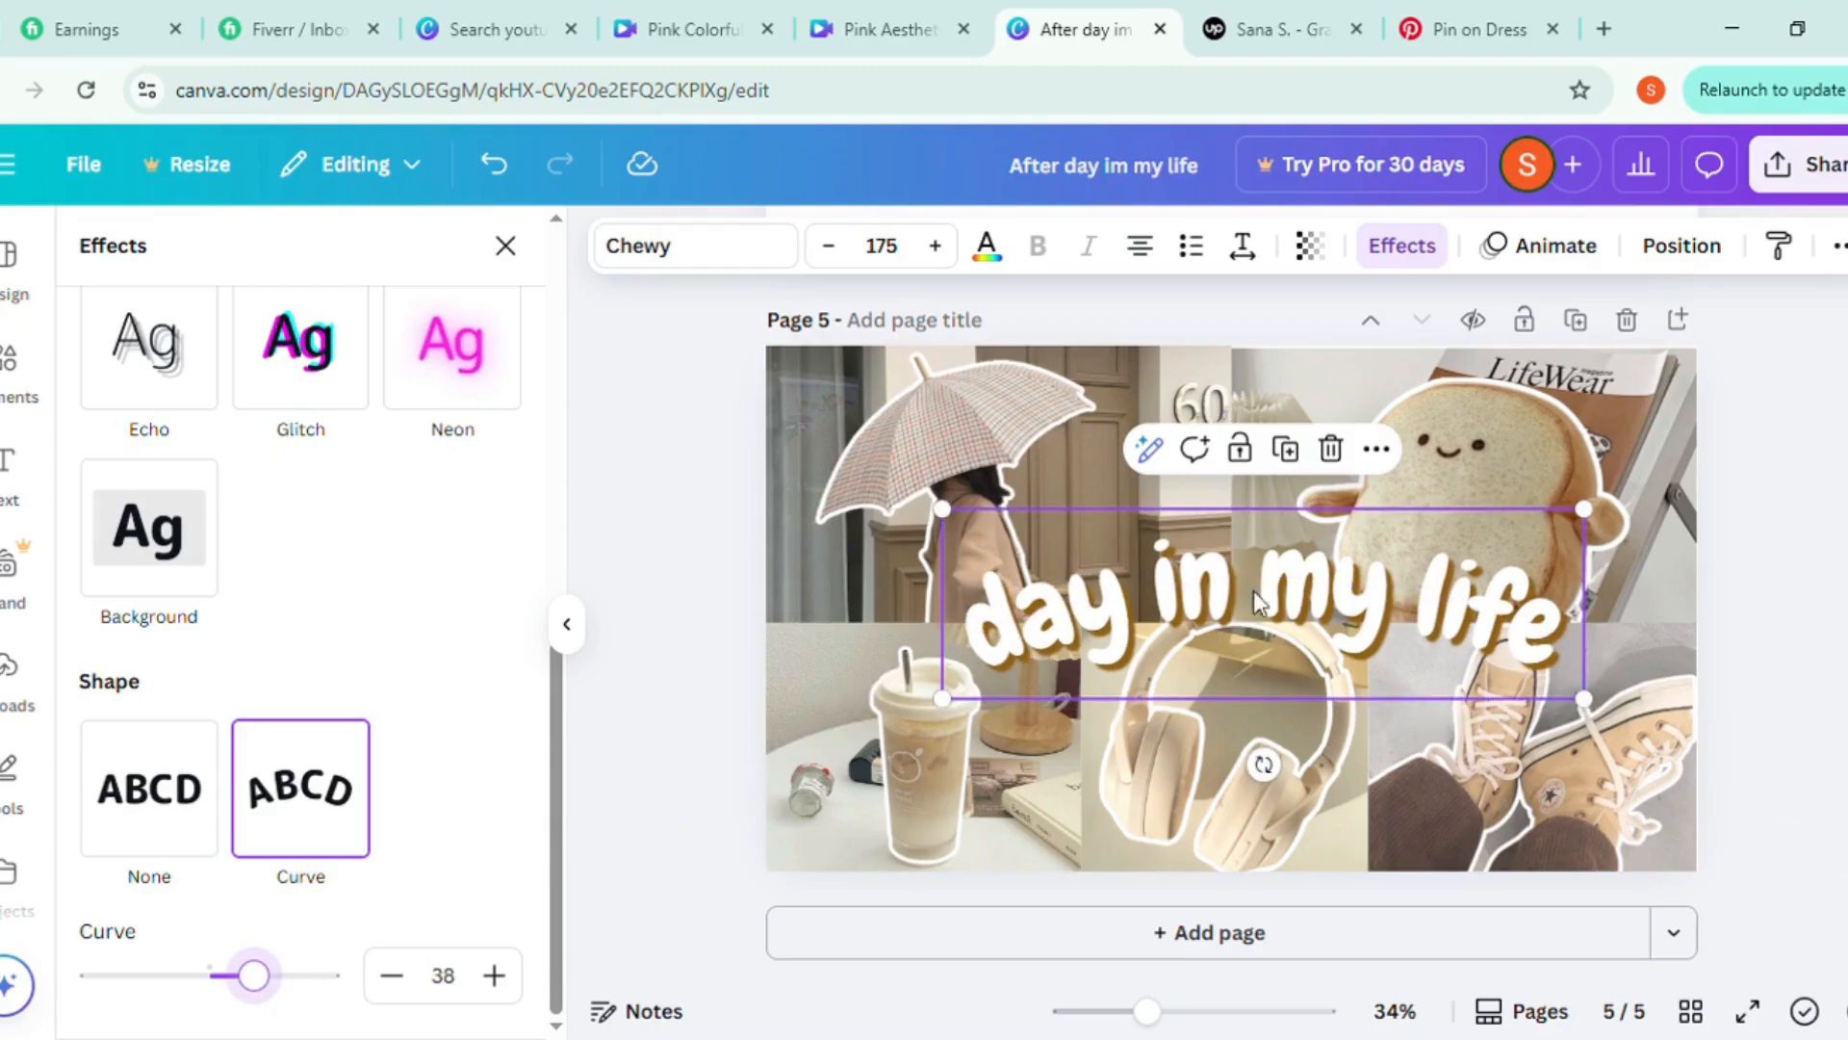
left_click_drag(1369, 614, 1386, 617)
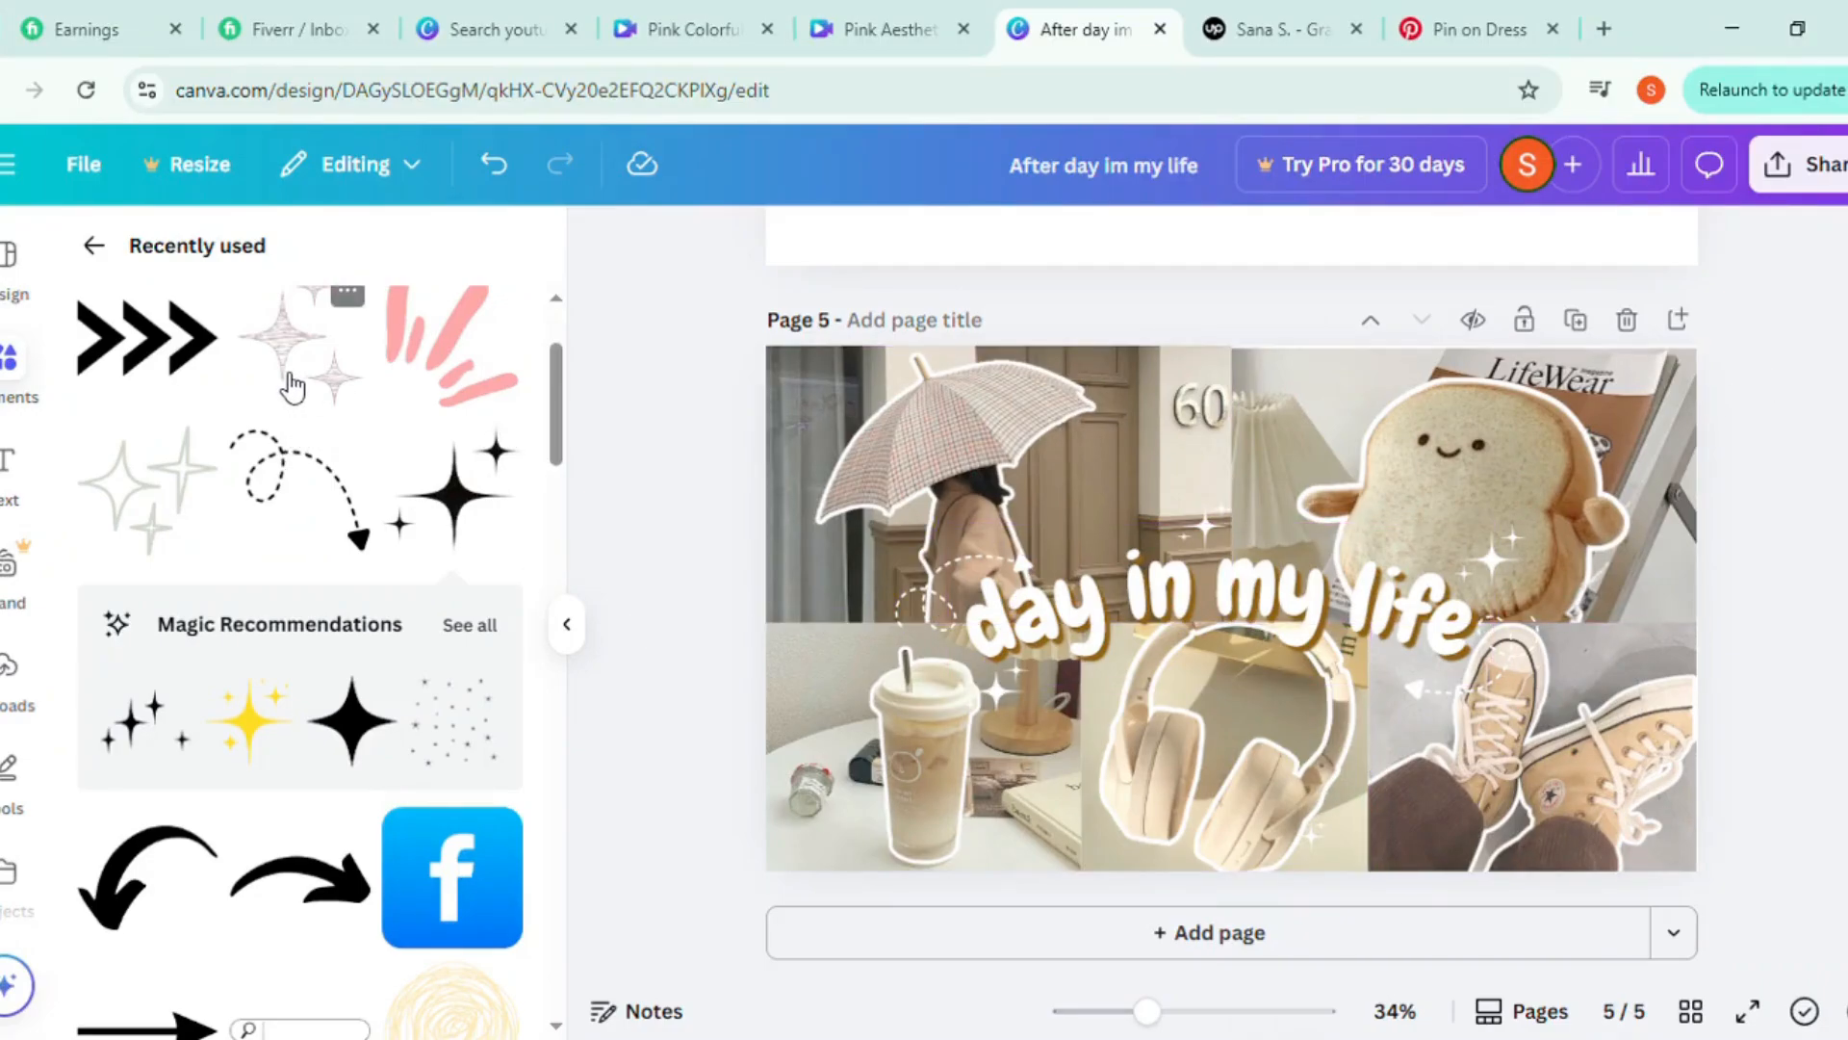
Add the recently used pink sketched sparkle graphic, shrink it and place it beside the umbrella in the dark curtain area
left_click(1215, 574)
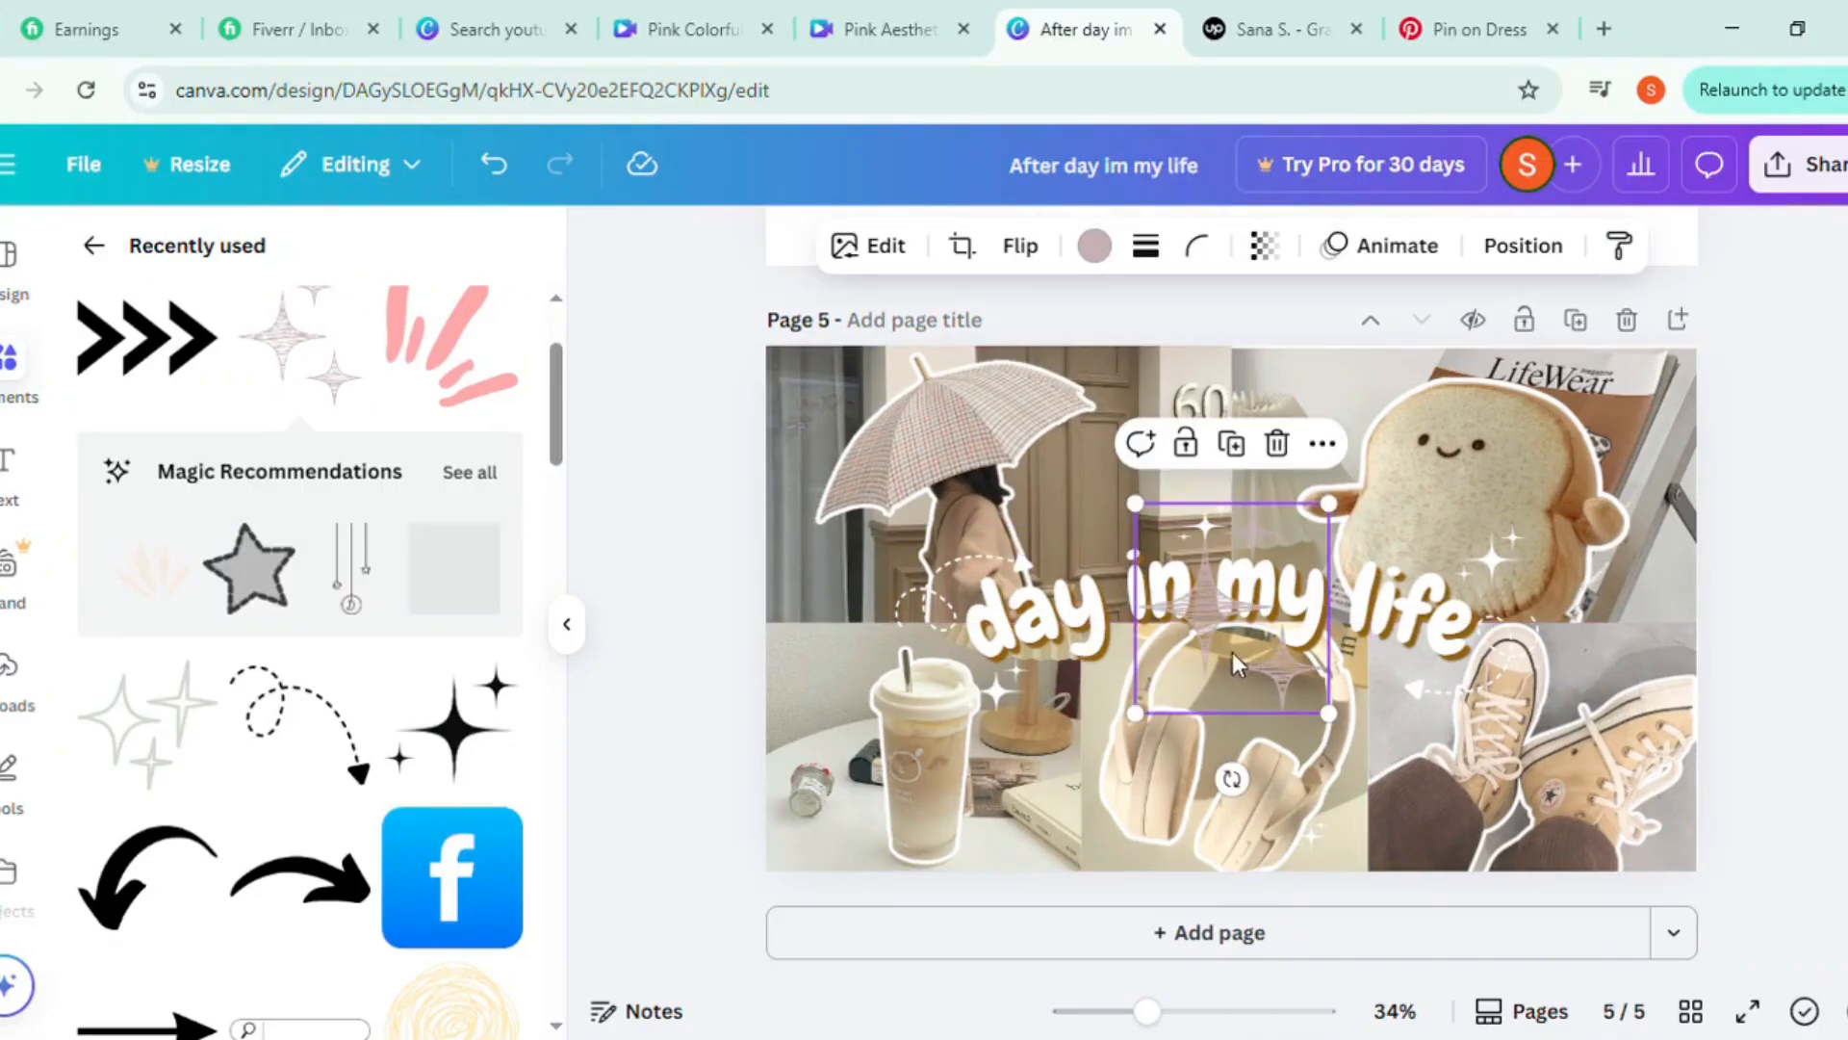
left_click_drag(1261, 667, 847, 501)
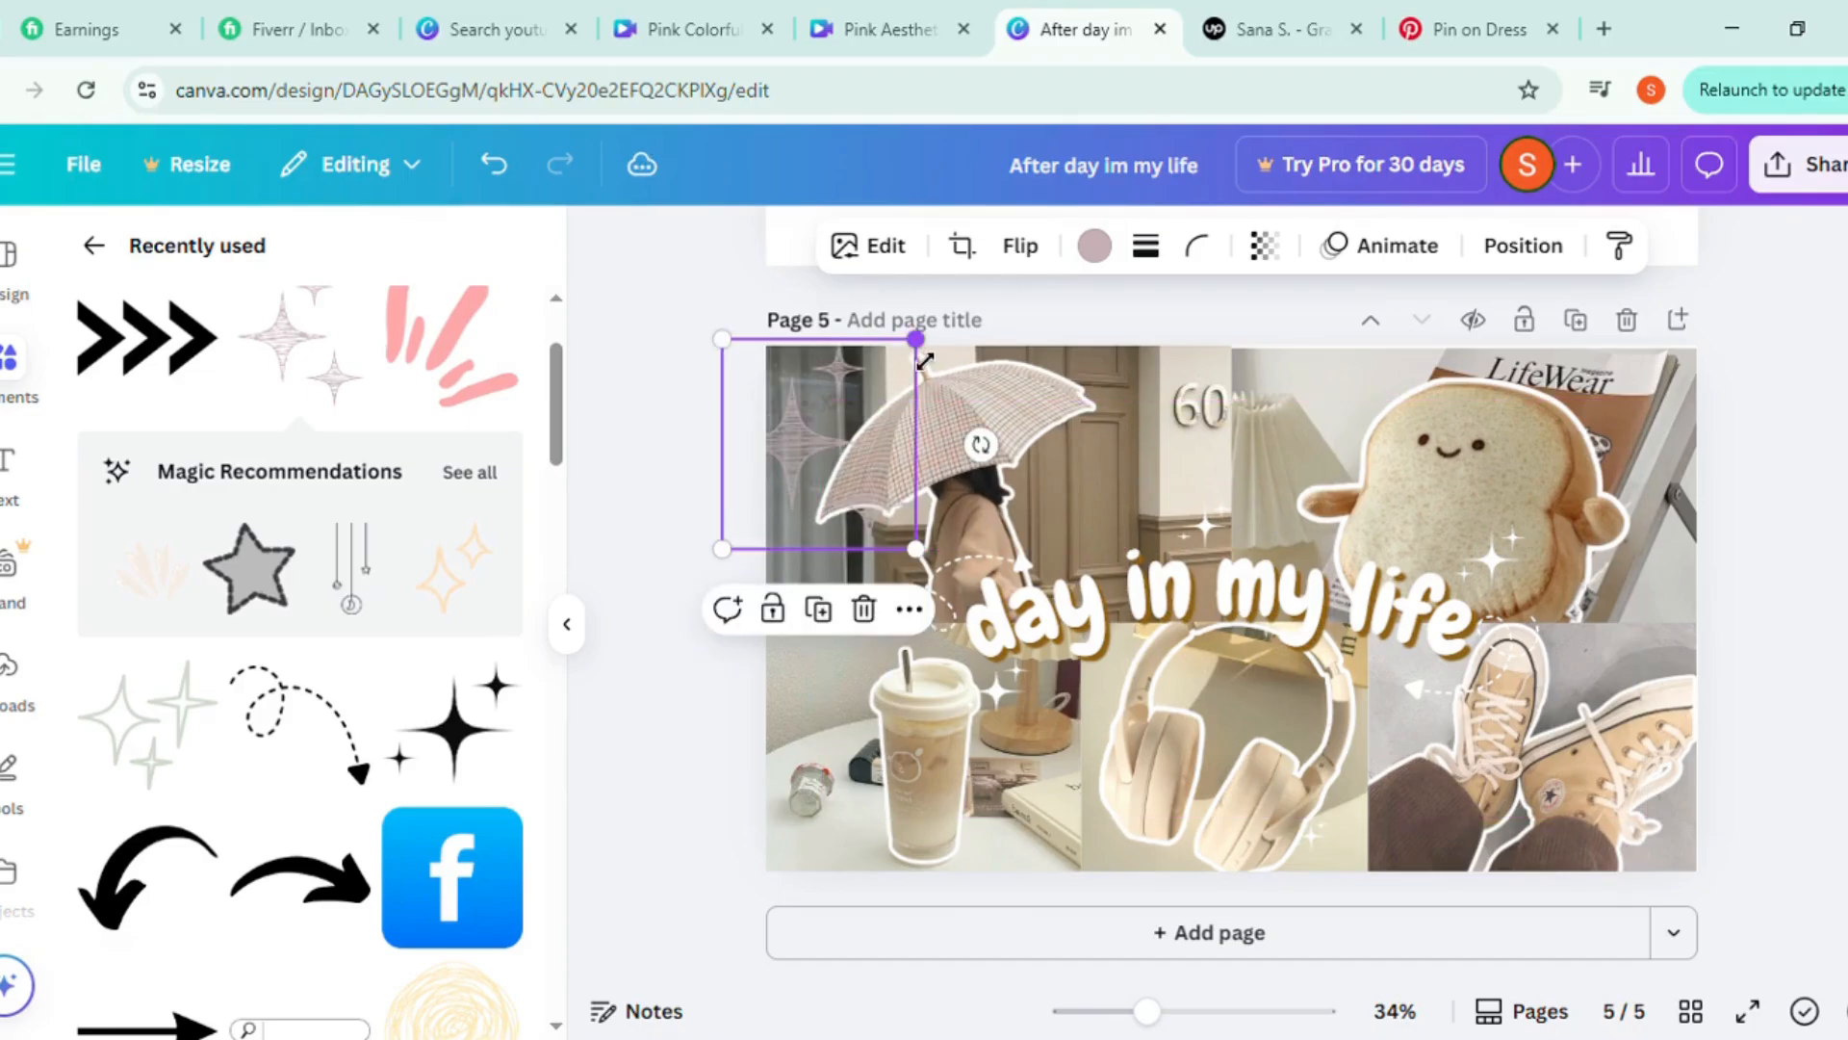
left_click_drag(924, 361, 810, 466)
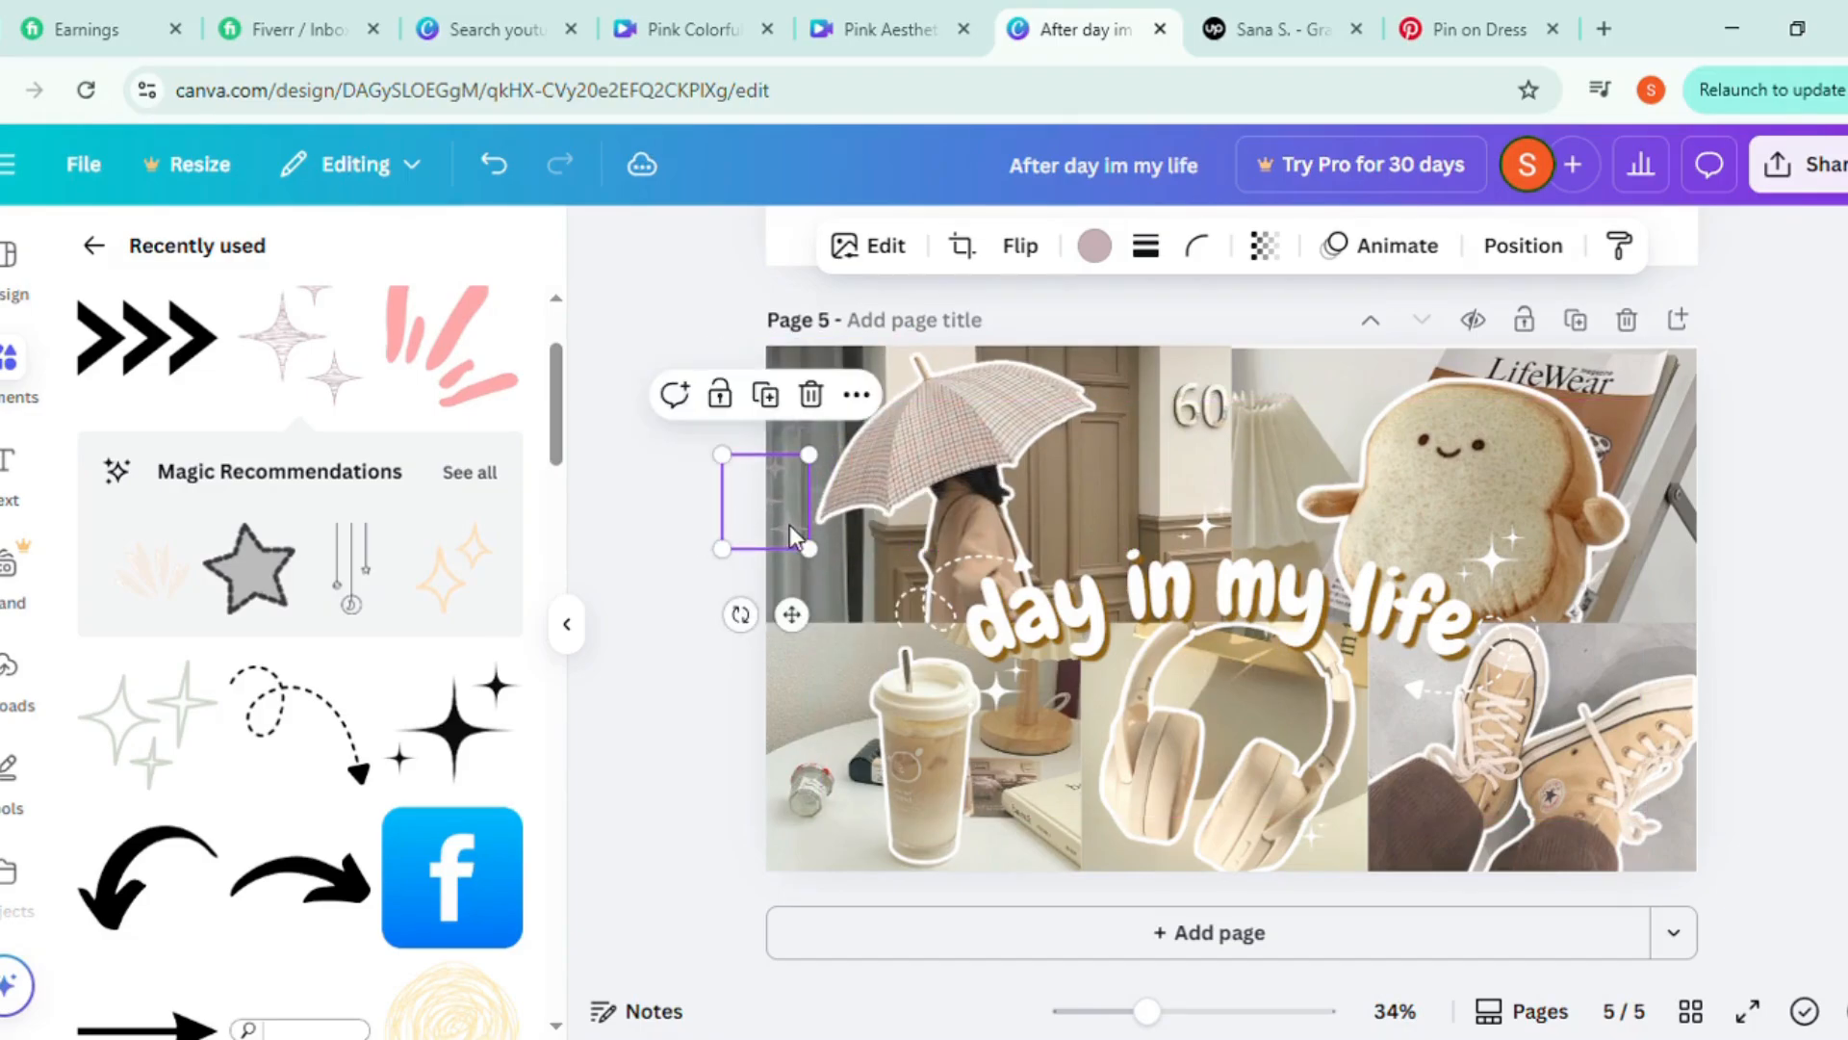
left_click_drag(791, 536, 852, 451)
left_click_drag(857, 365, 804, 423)
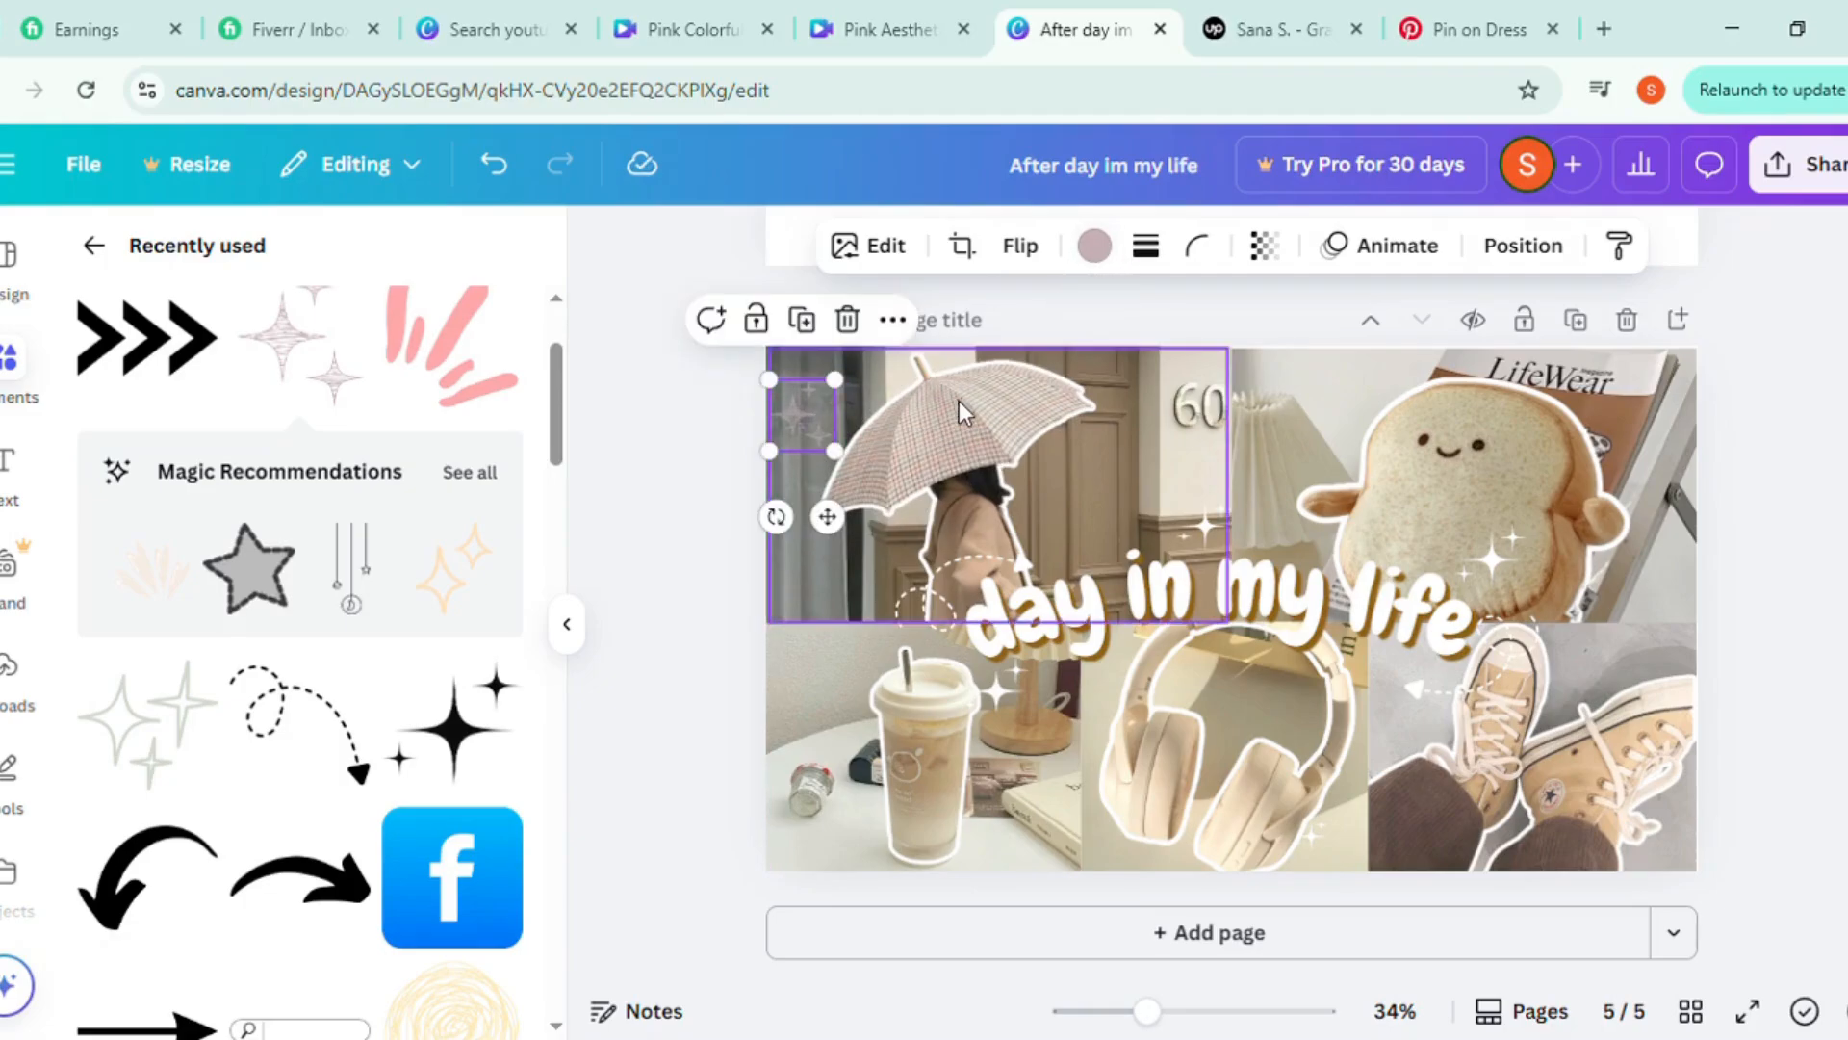
Add the recently used gray outlined sparkle graphic and place it small above the shoes in the sneaker photo
scroll(255, 577, "up", 2)
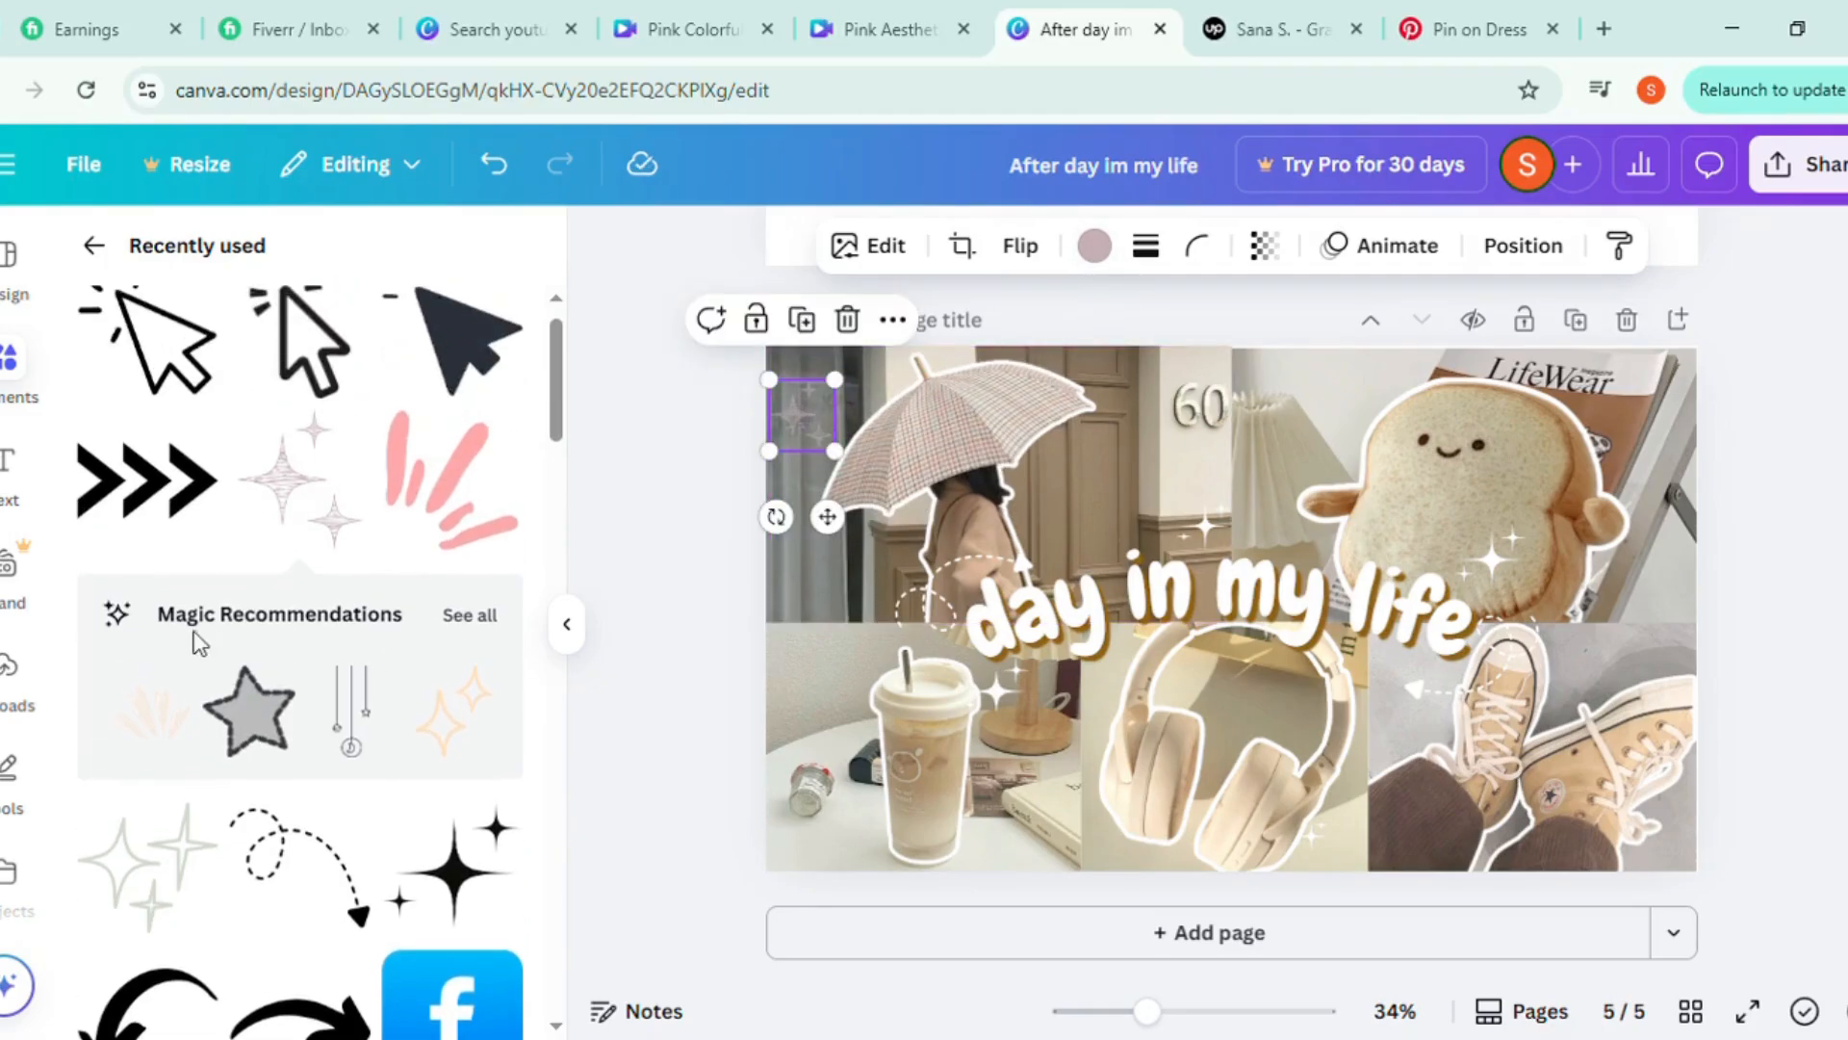
scroll(144, 701, "down", 3)
left_click(178, 599)
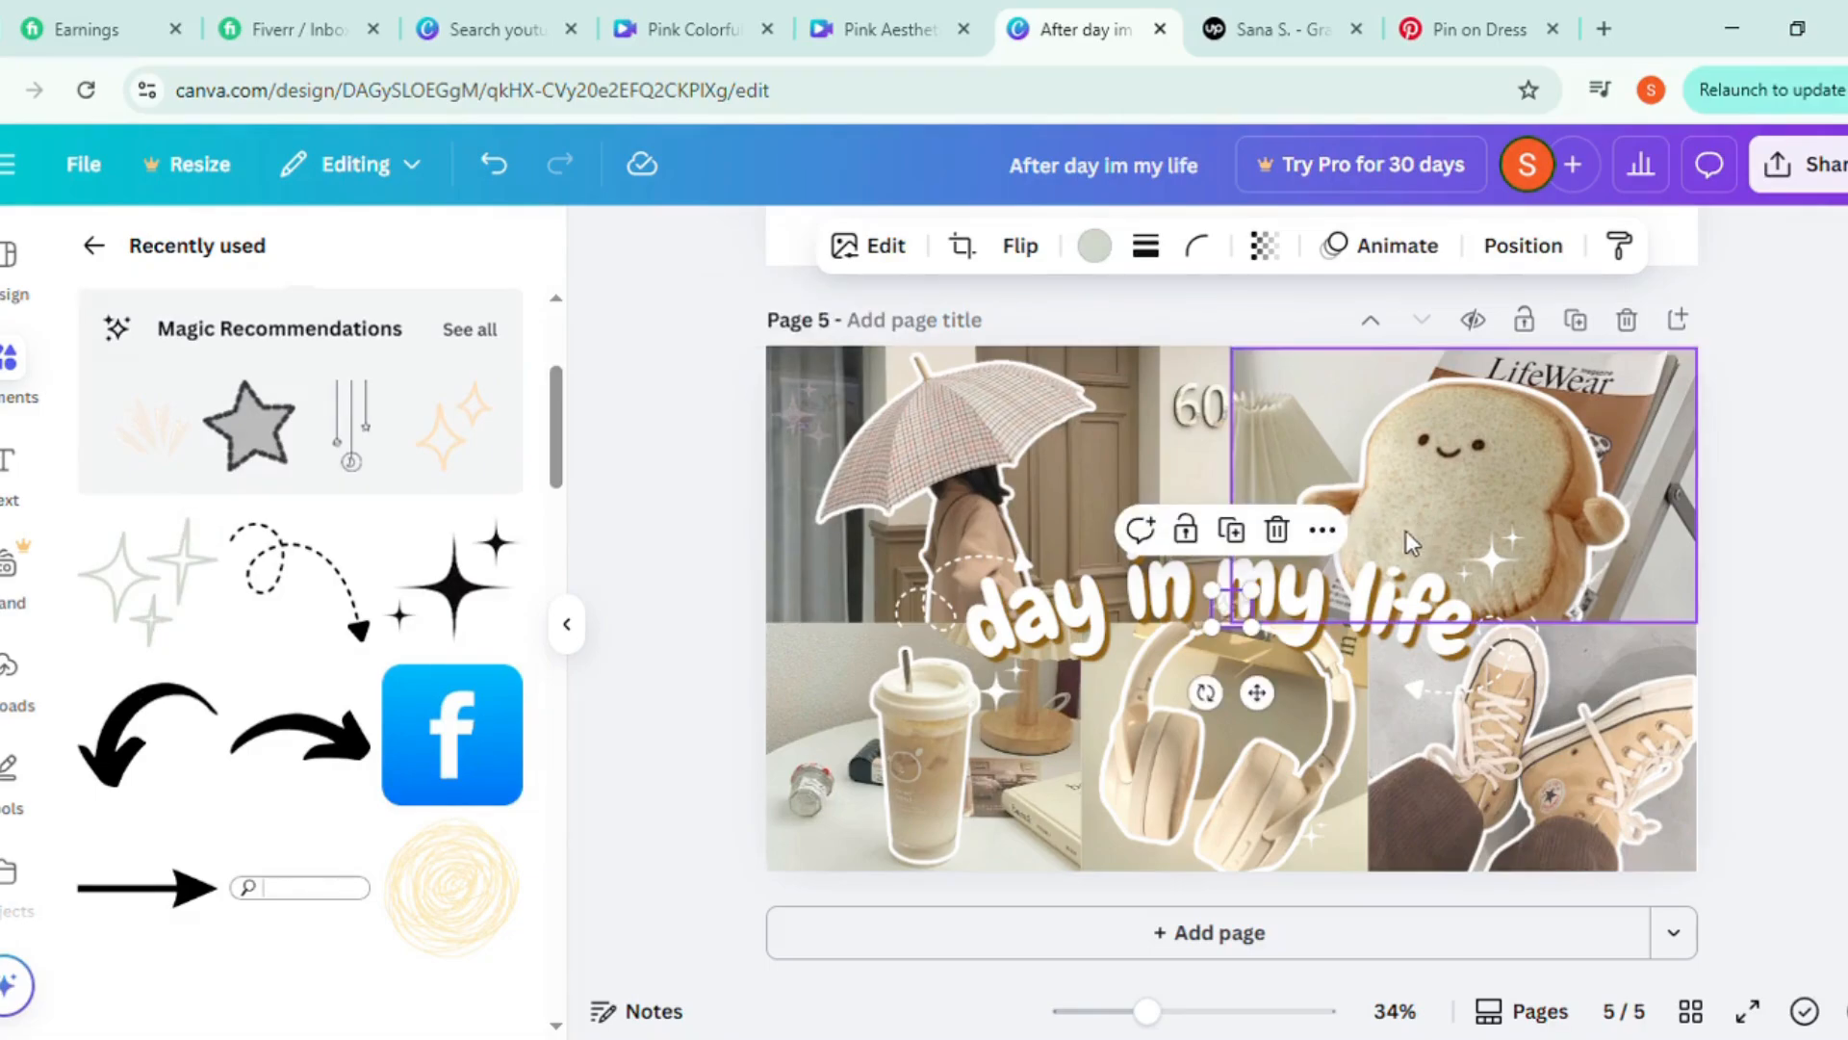
left_click_drag(1239, 627, 1589, 690)
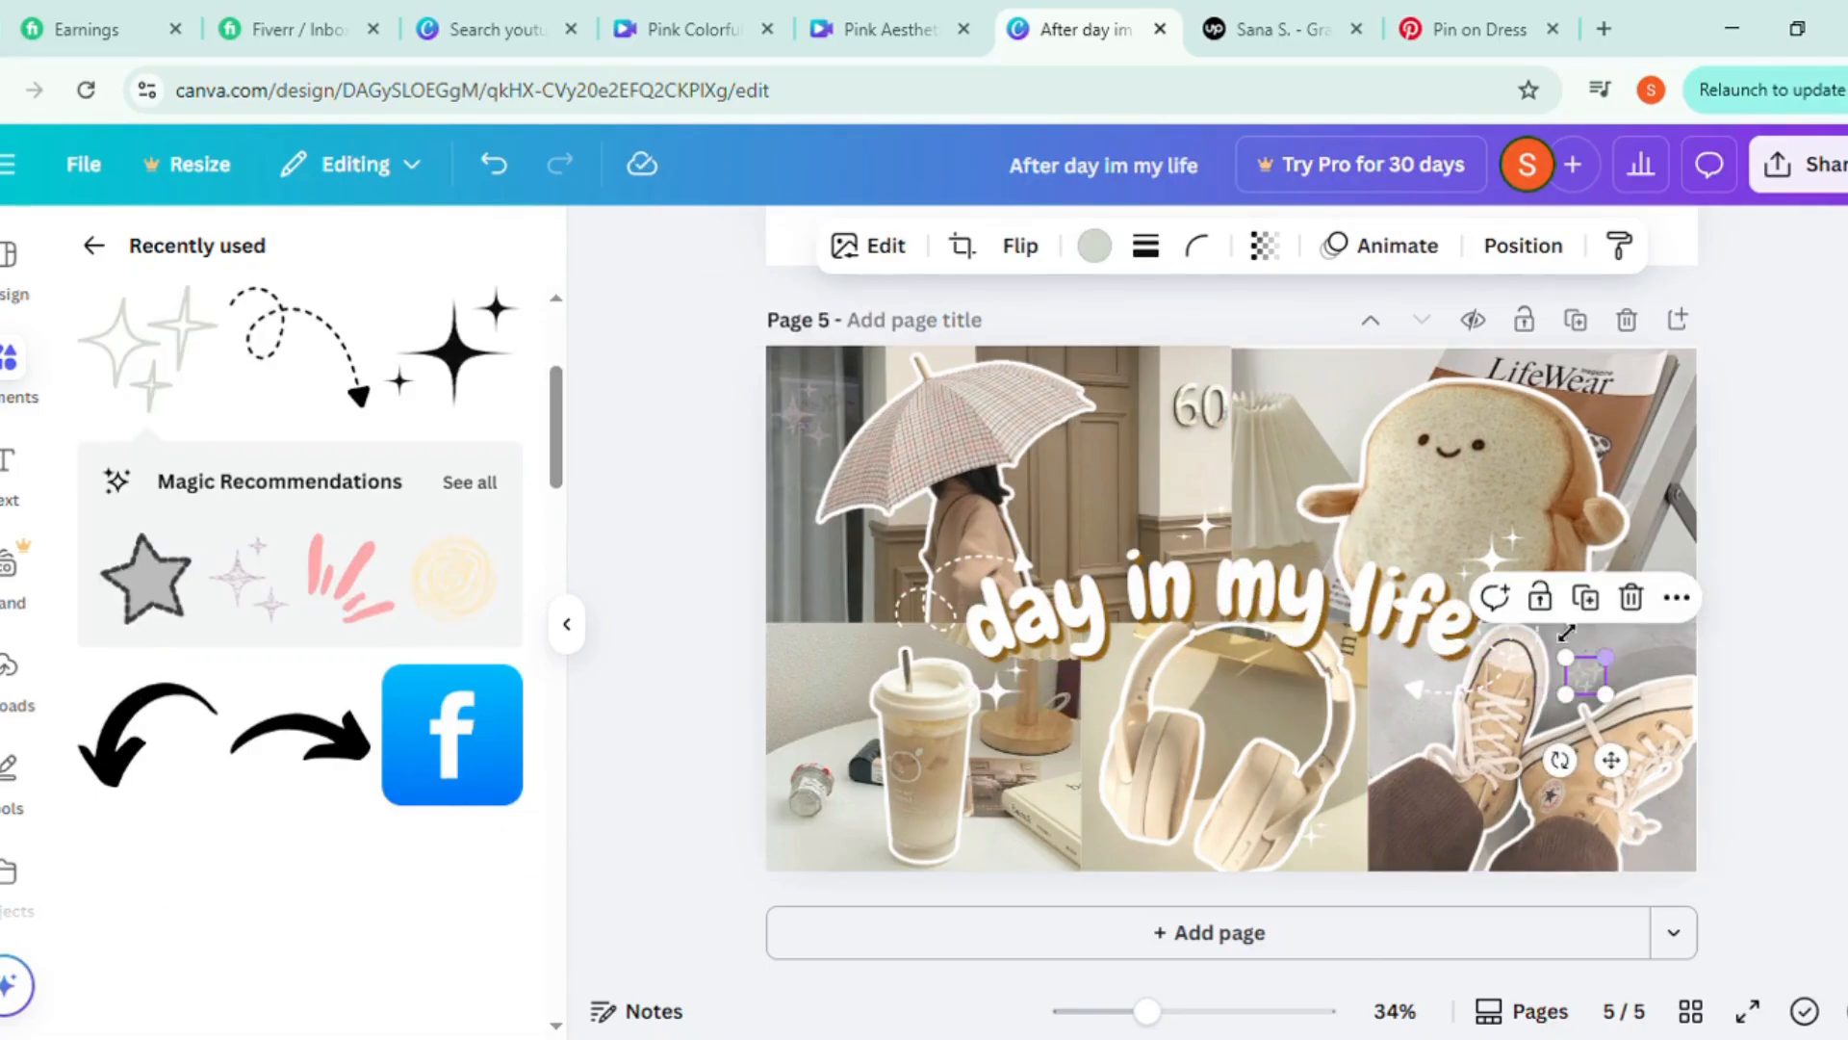
Duplicate the gray outlined sparkle and place the copy beside the toast plush, over the magazine
left_click(1586, 597)
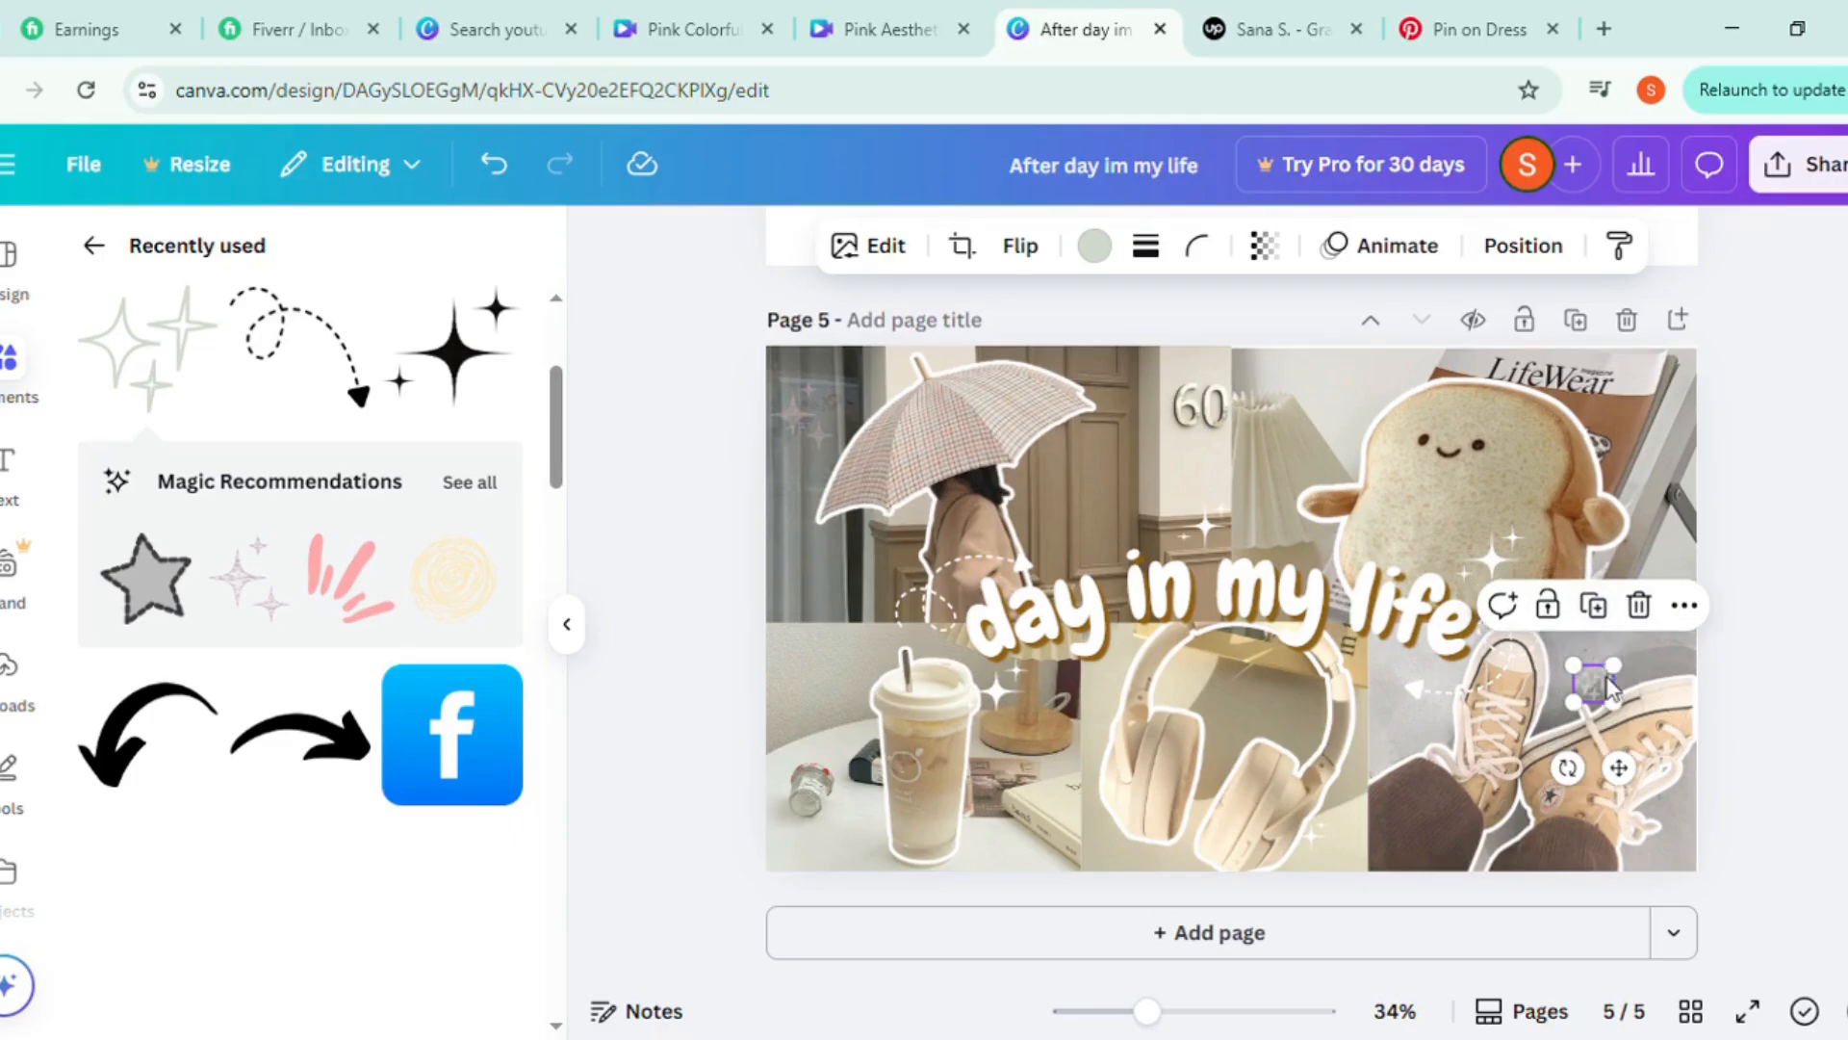
left_click_drag(1625, 790, 1655, 530)
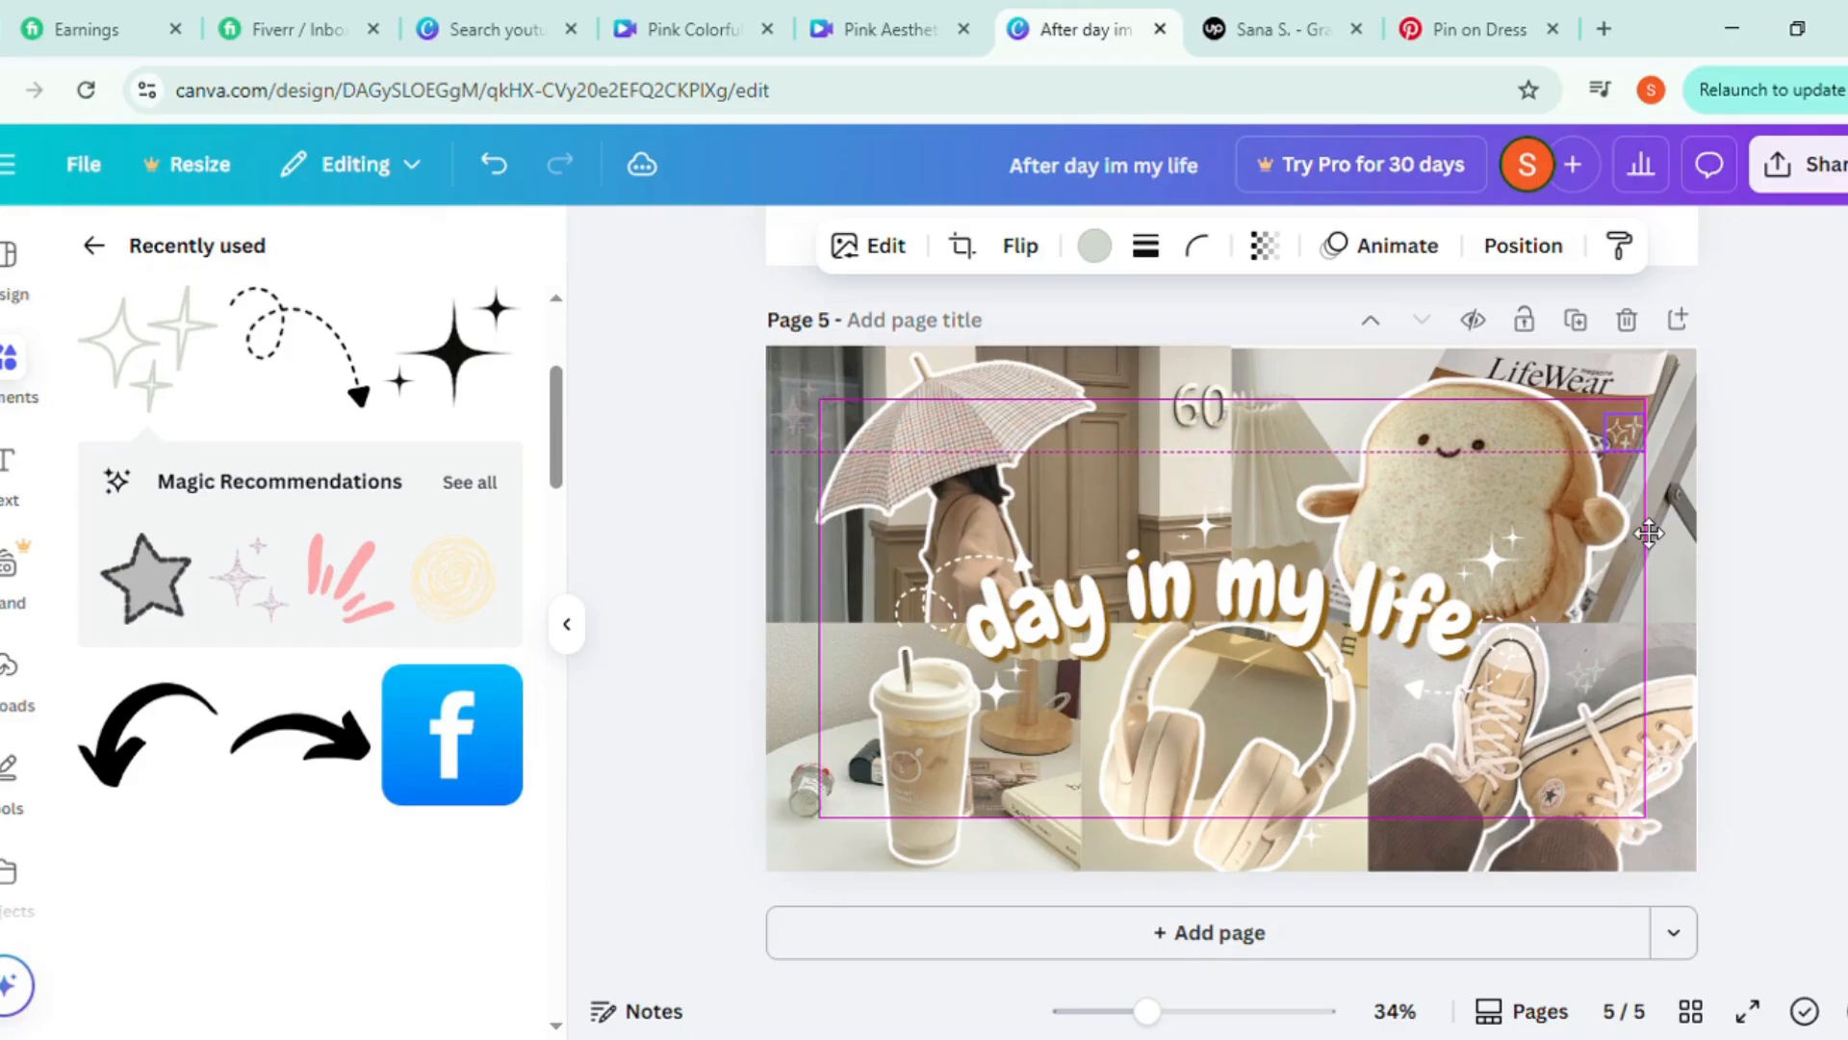
left_click_drag(1649, 532, 1657, 474)
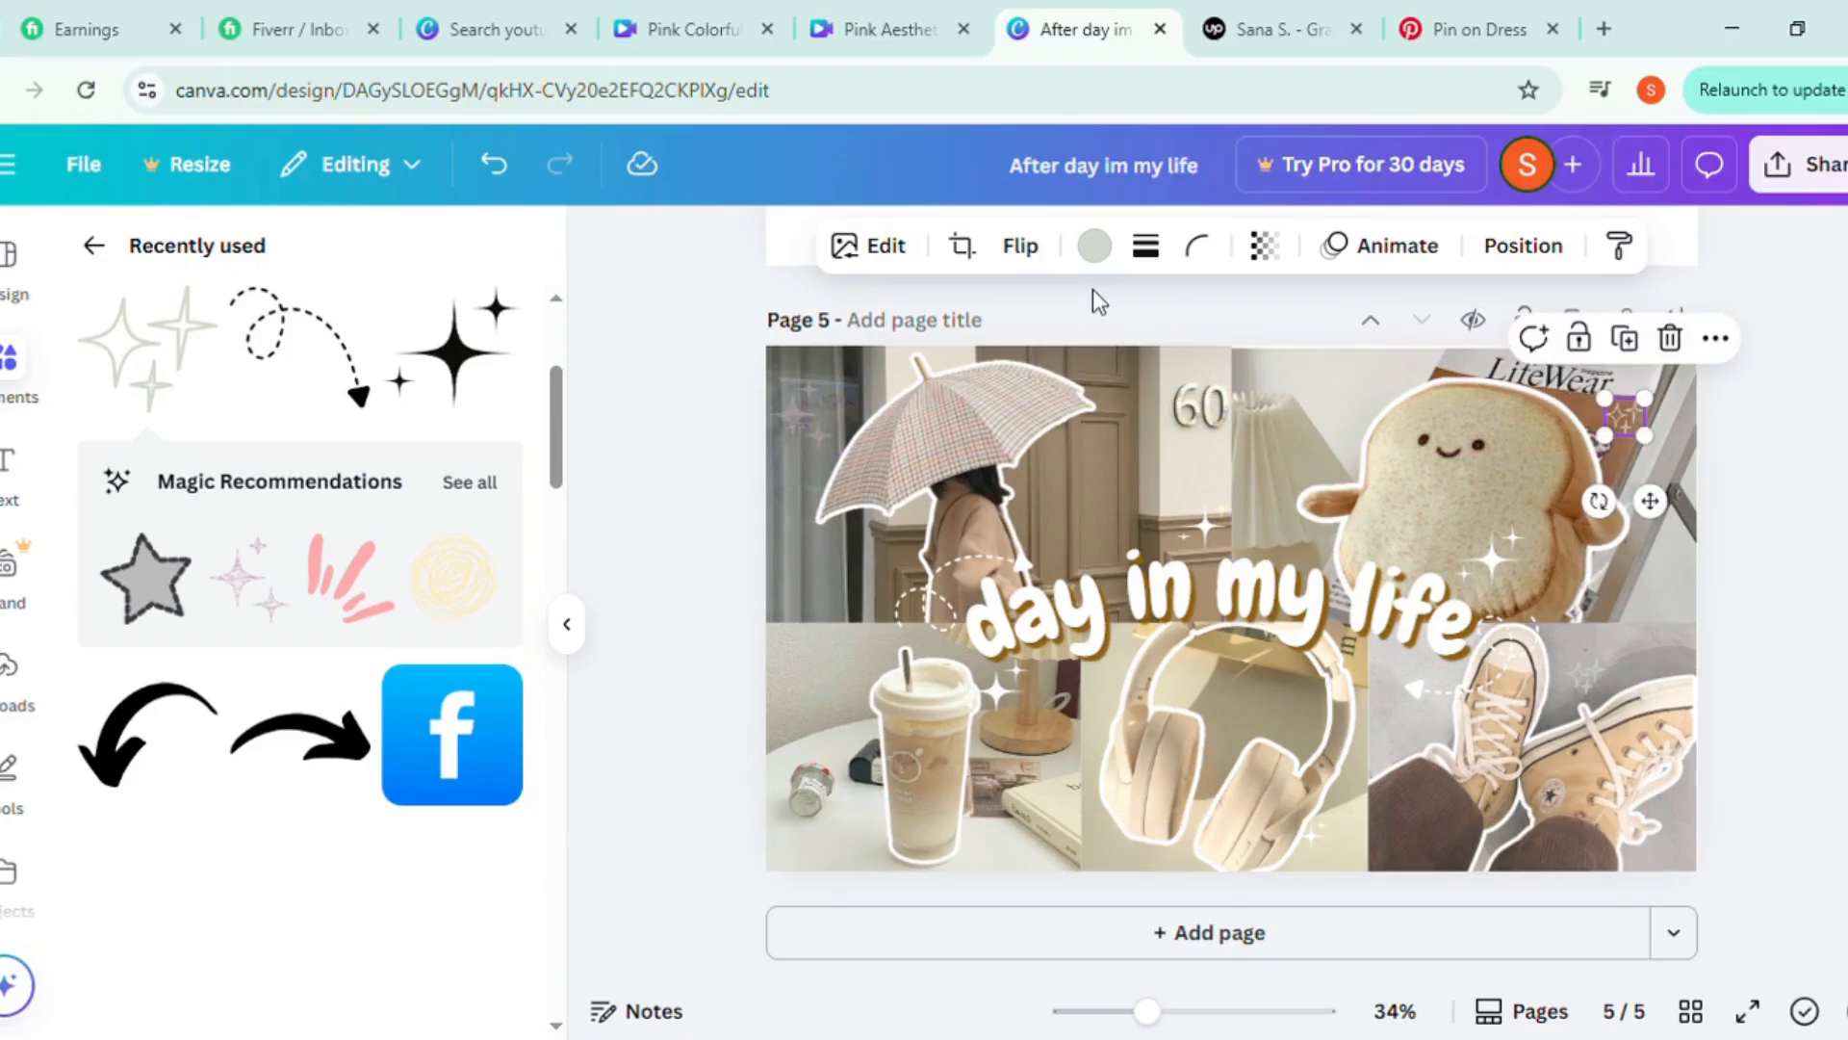
Recolor the outlined sparkles beside the toast plush and above the shoes, plus the sketched sparkle beside the umbrella, to white
left_click(1095, 246)
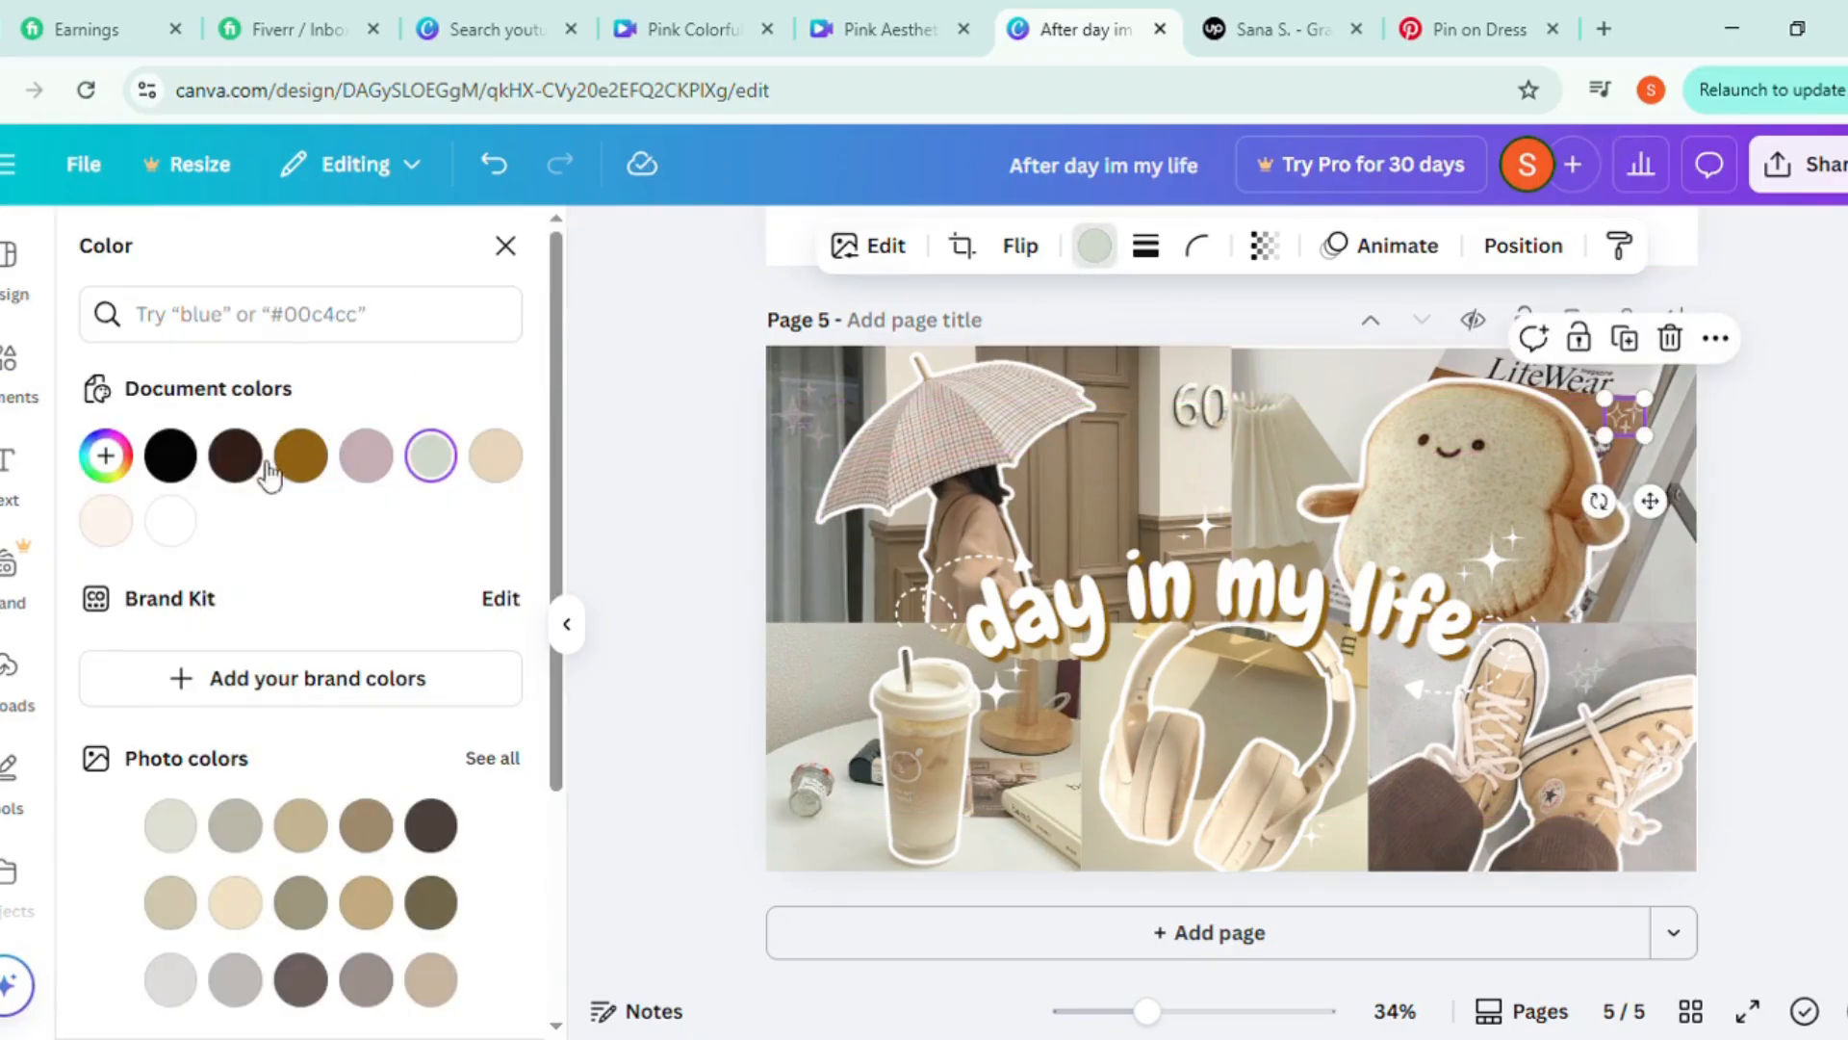
left_click(171, 523)
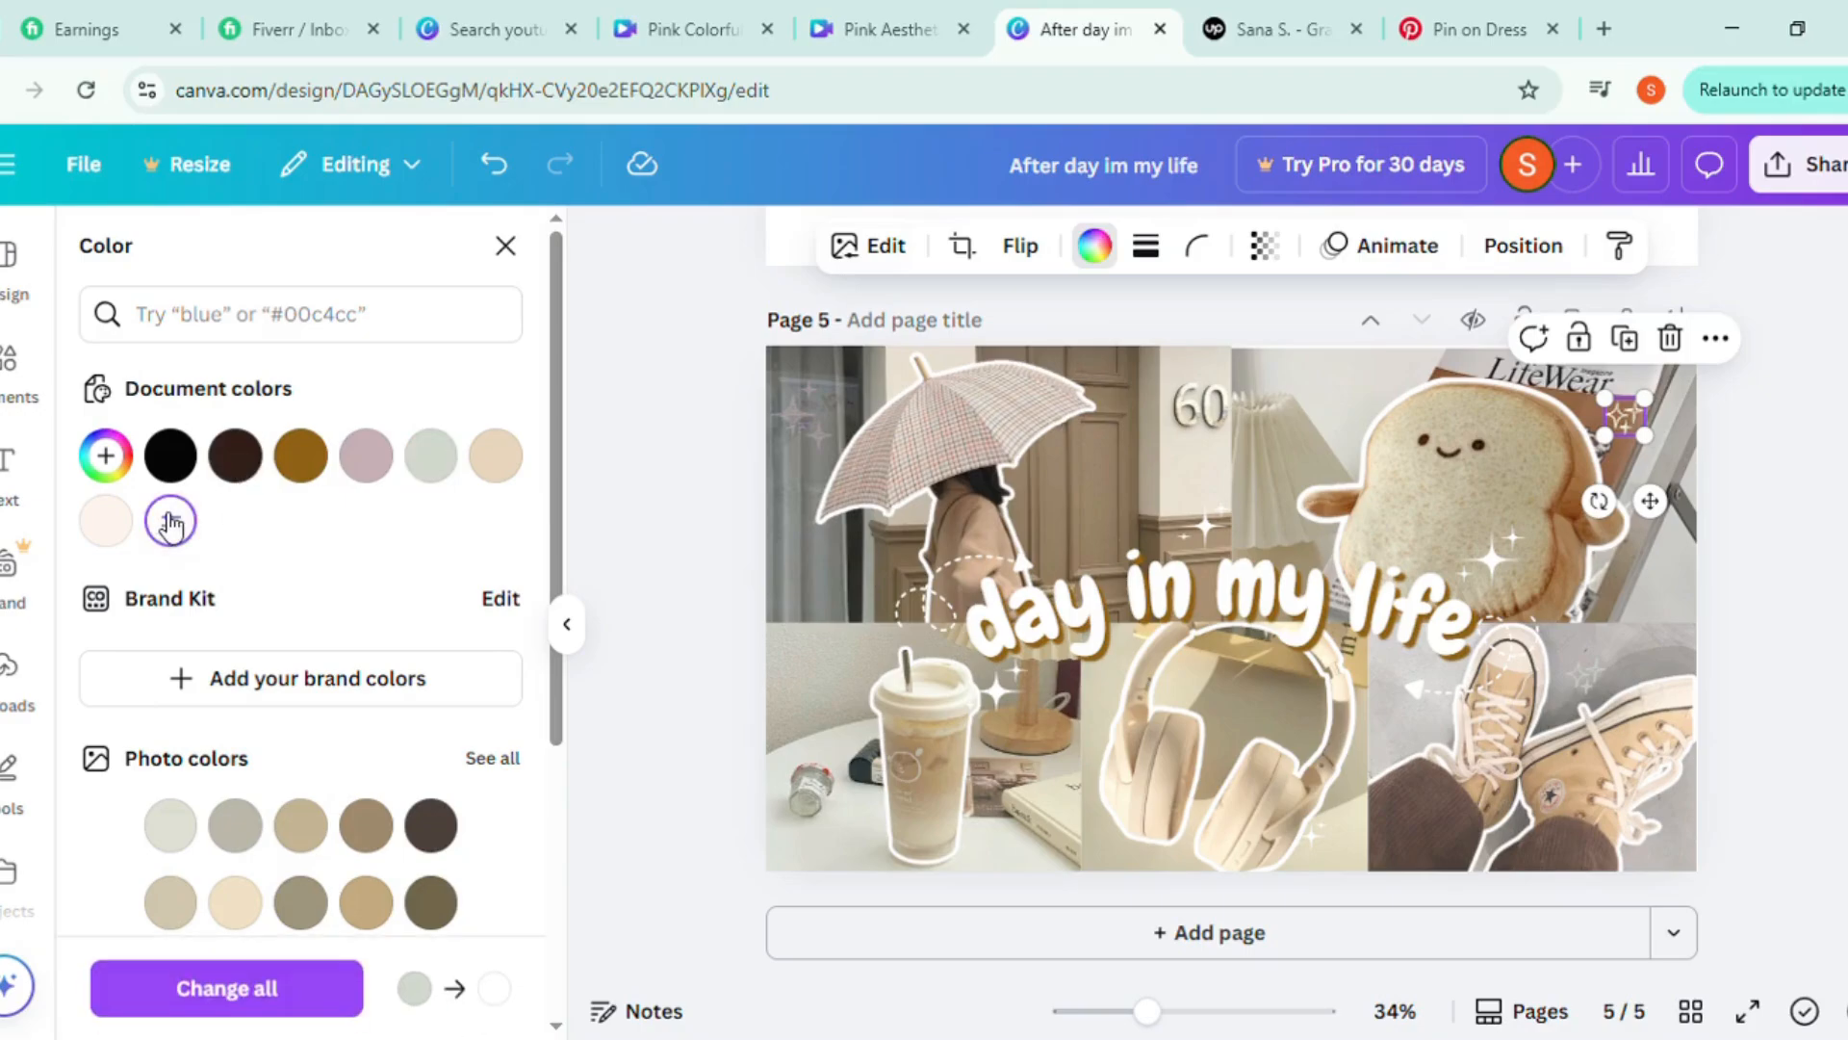
left_click(1588, 707)
left_click(1585, 676)
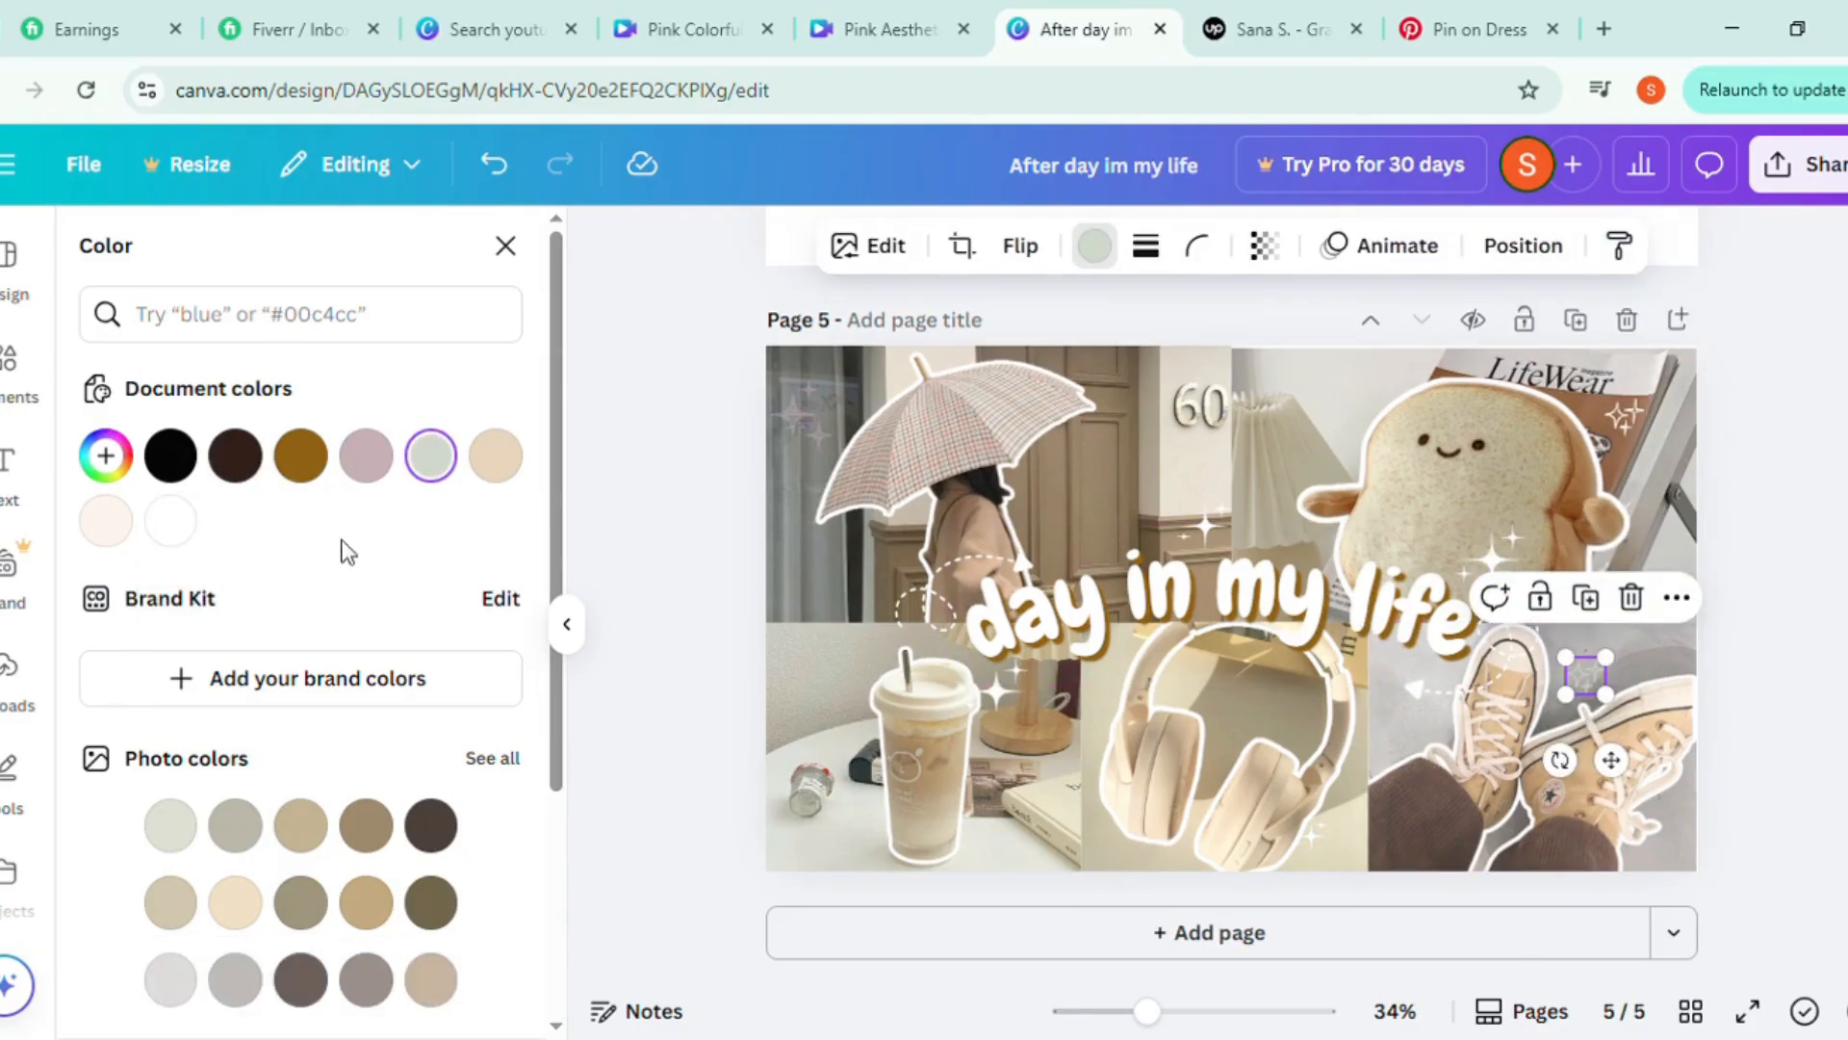
left_click(173, 525)
left_click(776, 416)
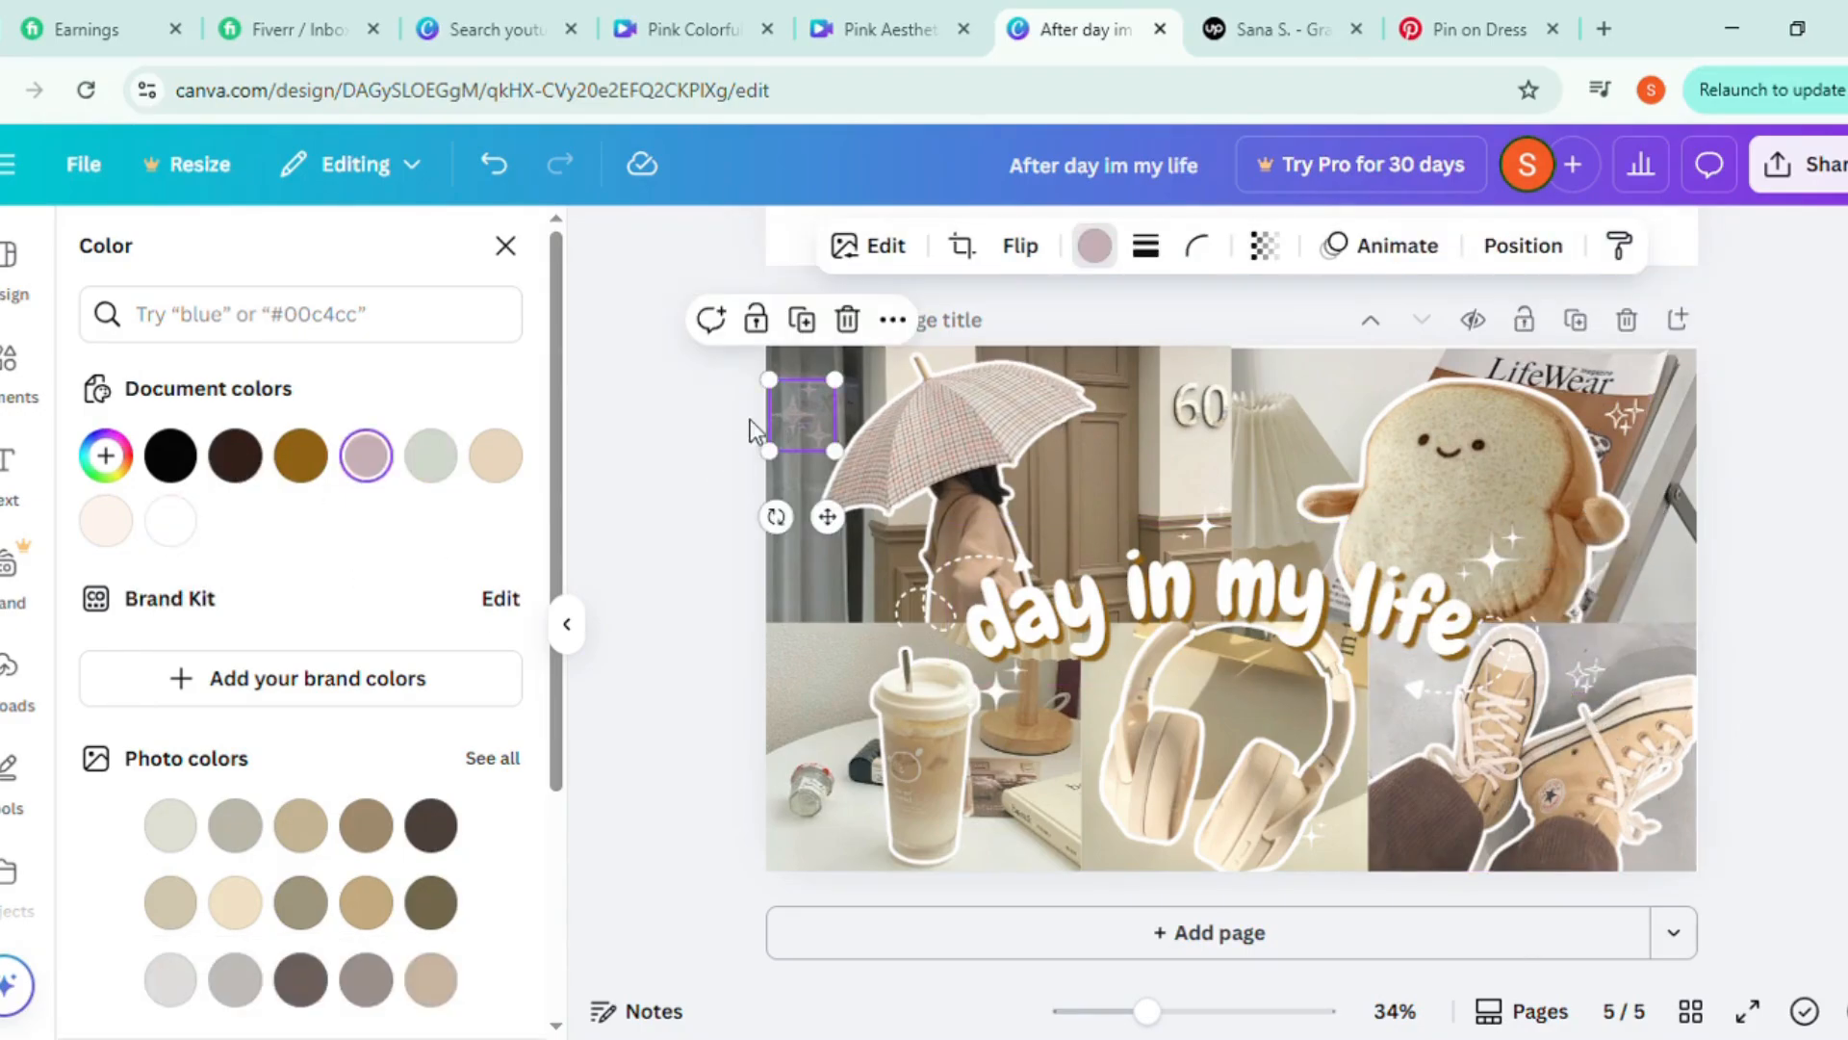
left_click(165, 524)
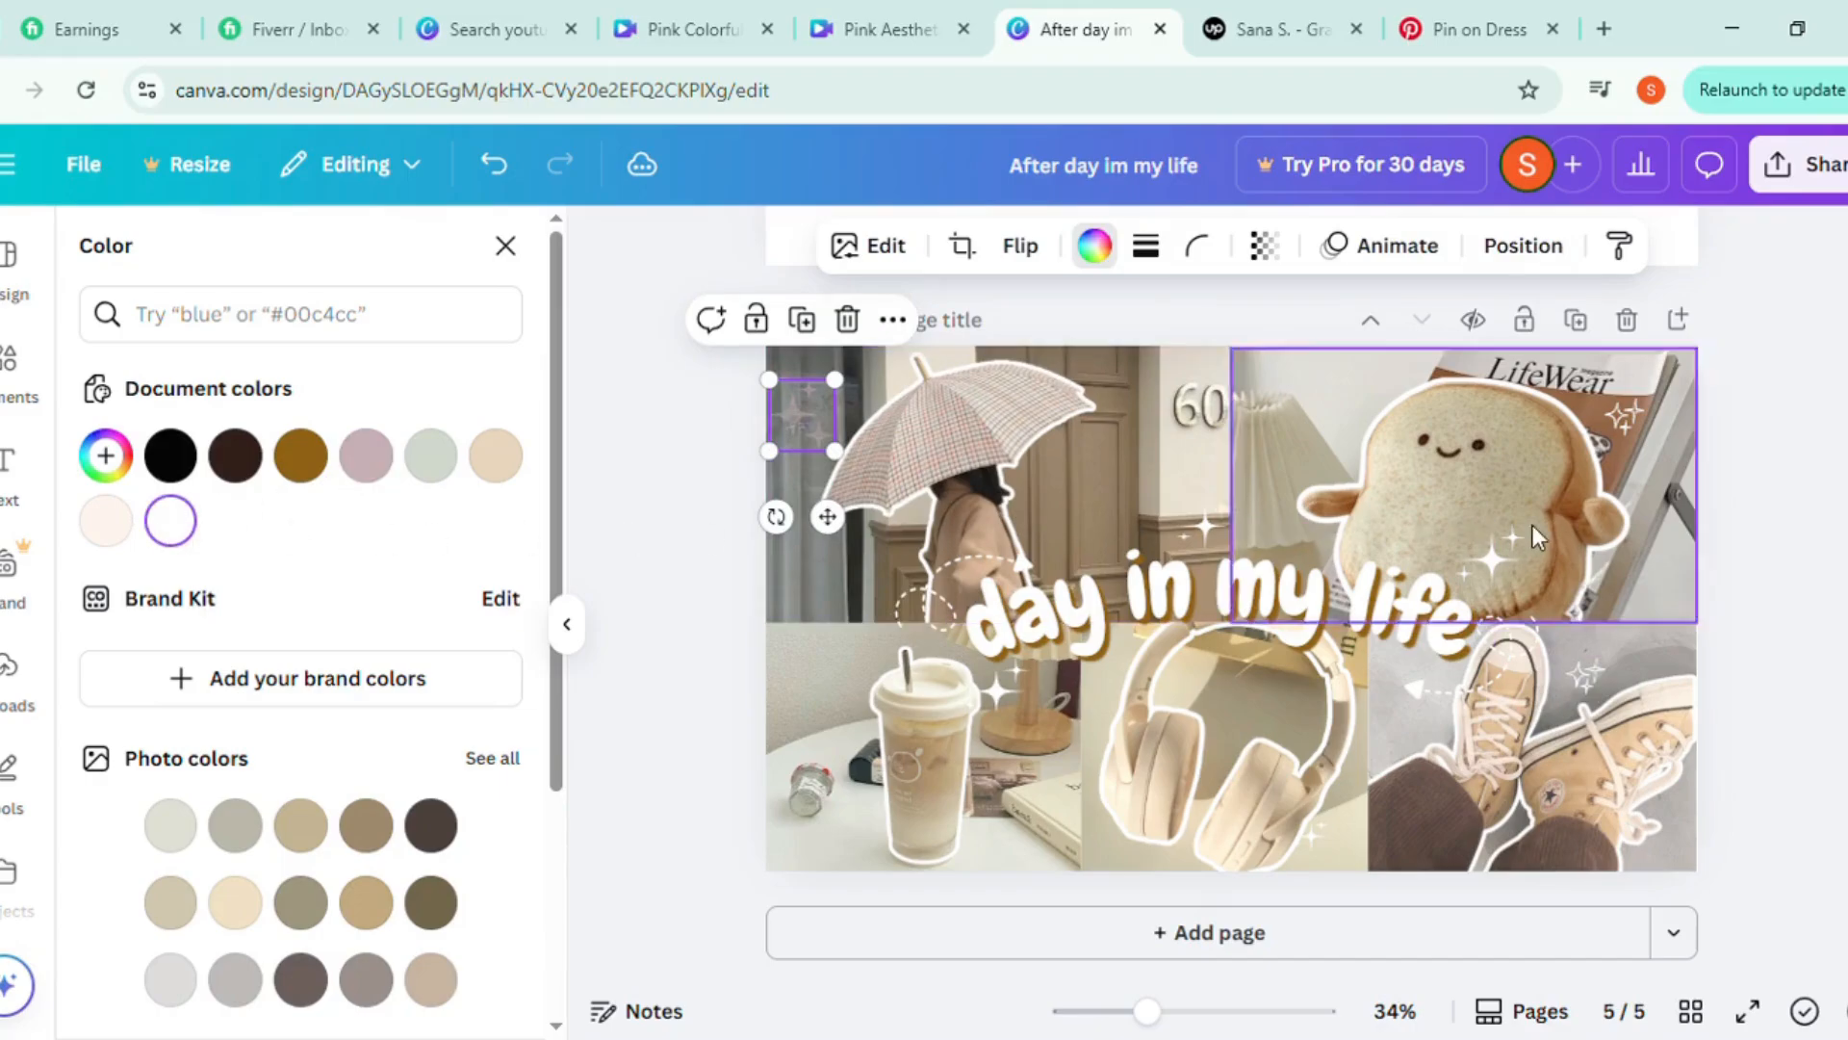
Place a copy of the small white outlined sparkle beside the woman under the umbrella, against the door
left_click_drag(1113, 608, 1114, 609)
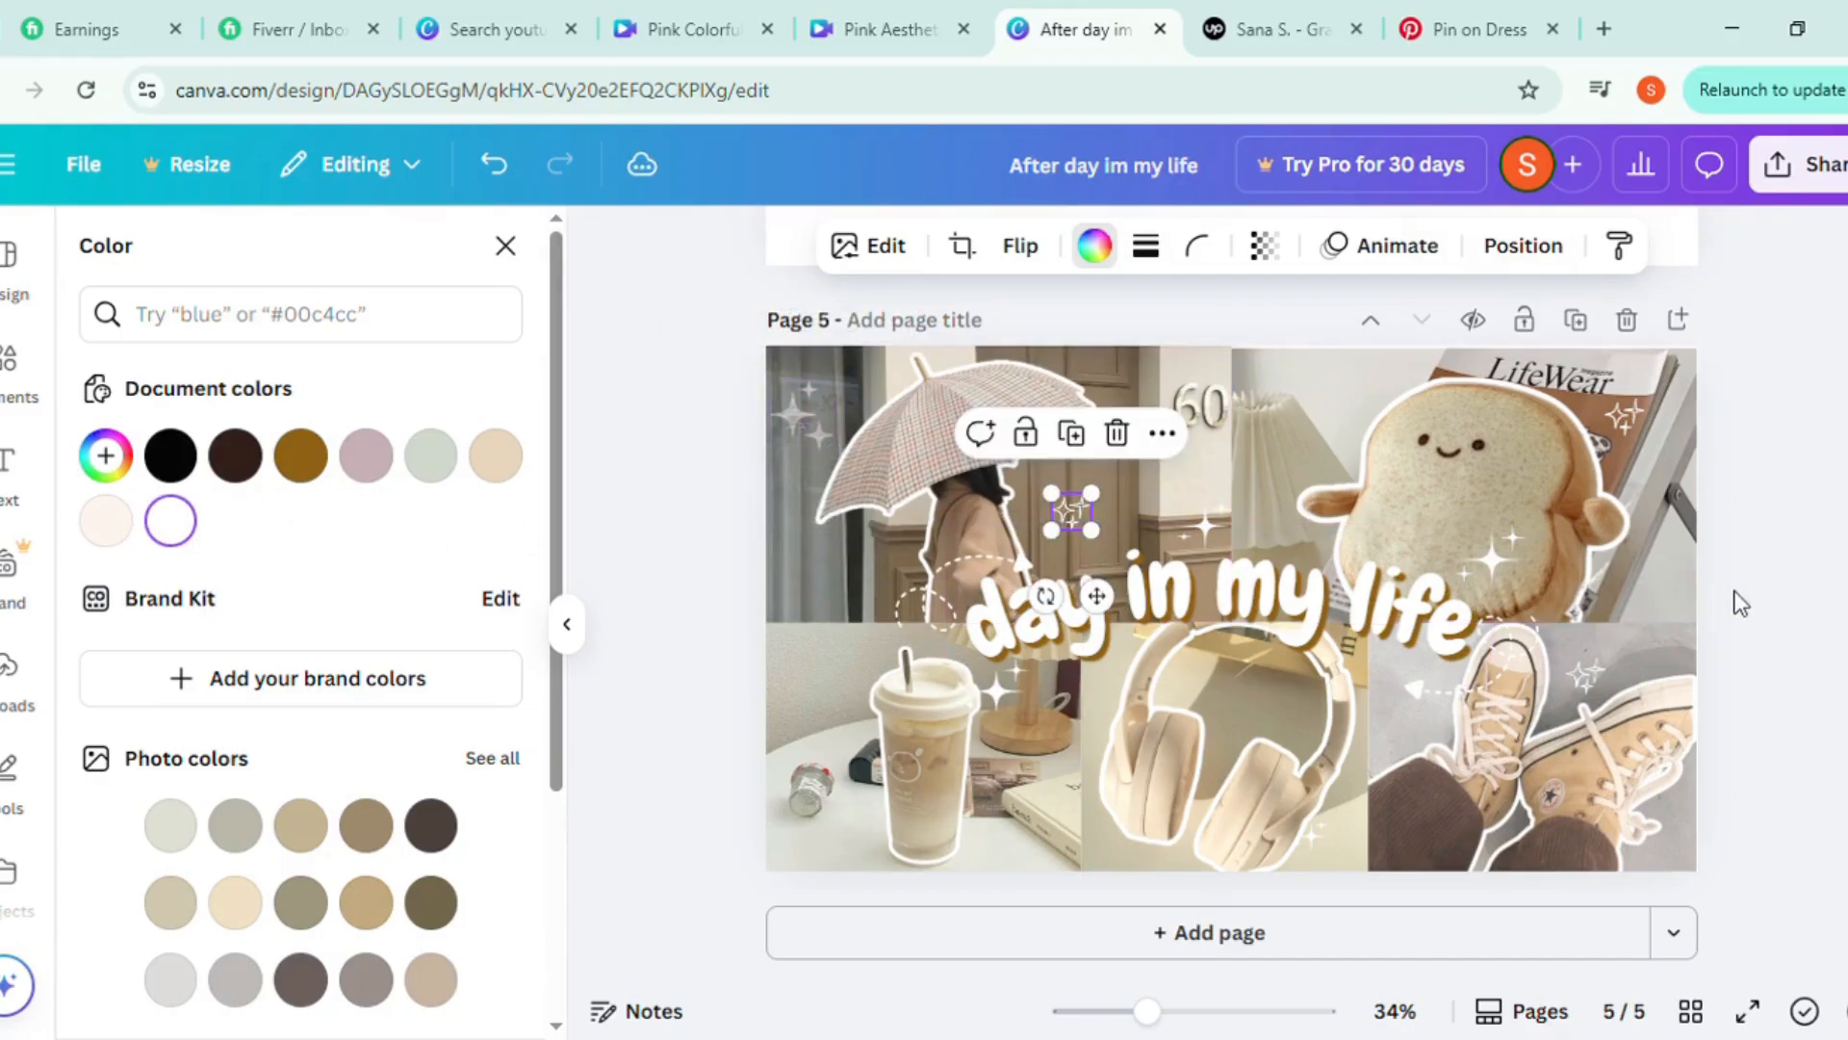
left_click(1735, 603)
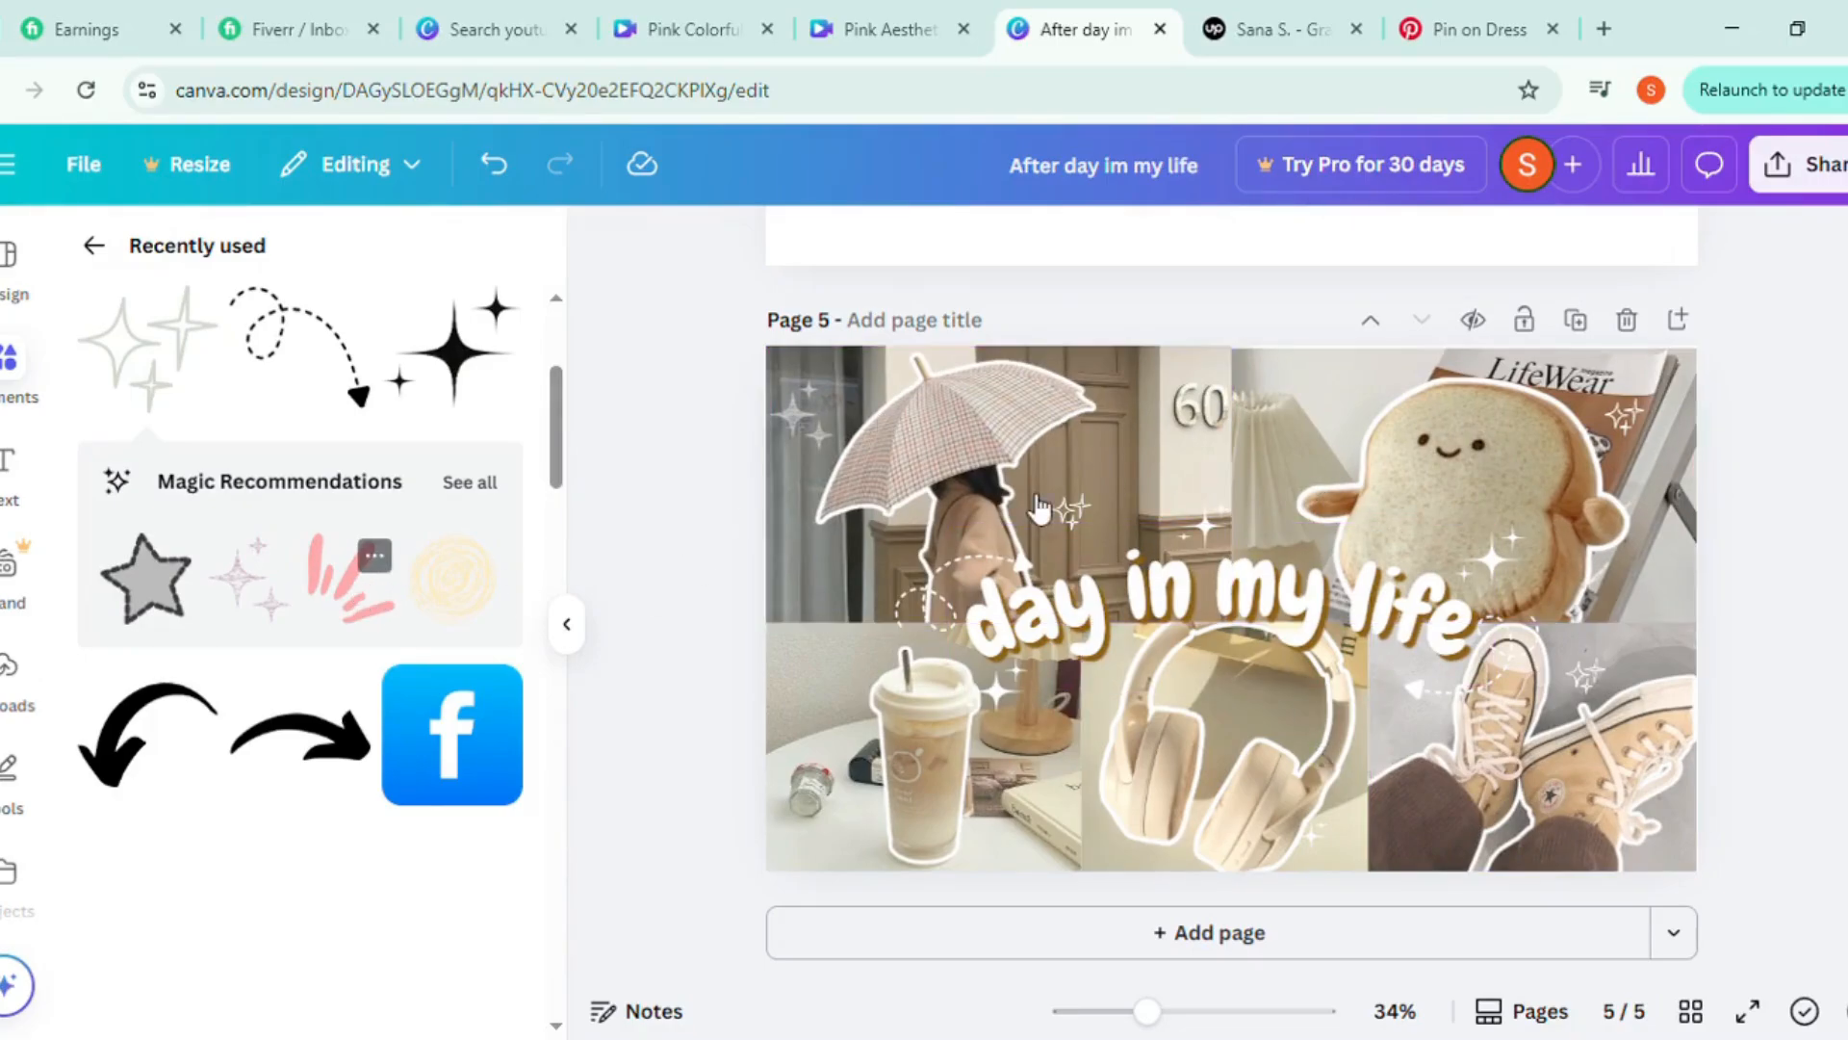
Add the recommended pink burst-strokes graphic, shrink and rotate it, and place it beside the upper edge of the toast plush
left_click_drag(1180, 641, 1261, 468)
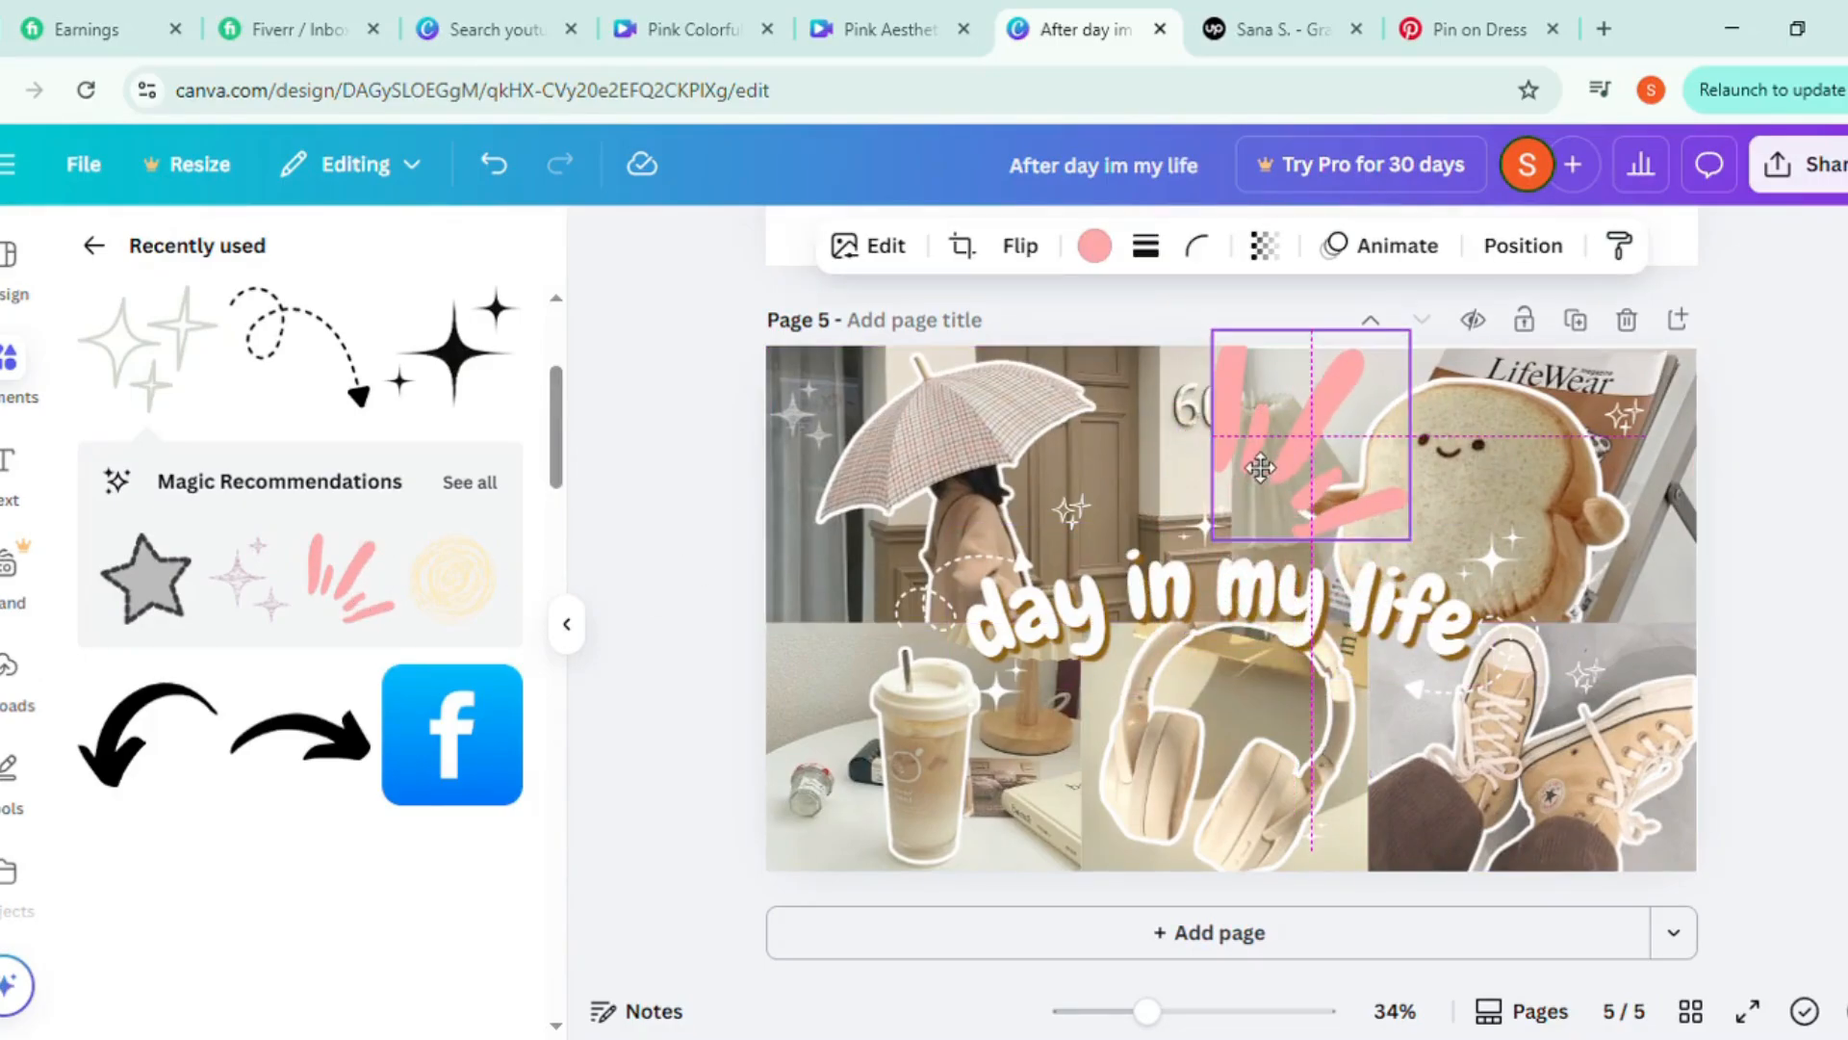
mouse_move(1472, 433)
left_mouse_down()
mouse_move(1390, 337)
mouse_move(1365, 363)
mouse_move(1377, 395)
mouse_move(1280, 482)
mouse_move(1345, 397)
mouse_move(1479, 441)
mouse_move(1492, 428)
left_mouse_up()
left_click_drag(1365, 378, 1365, 424)
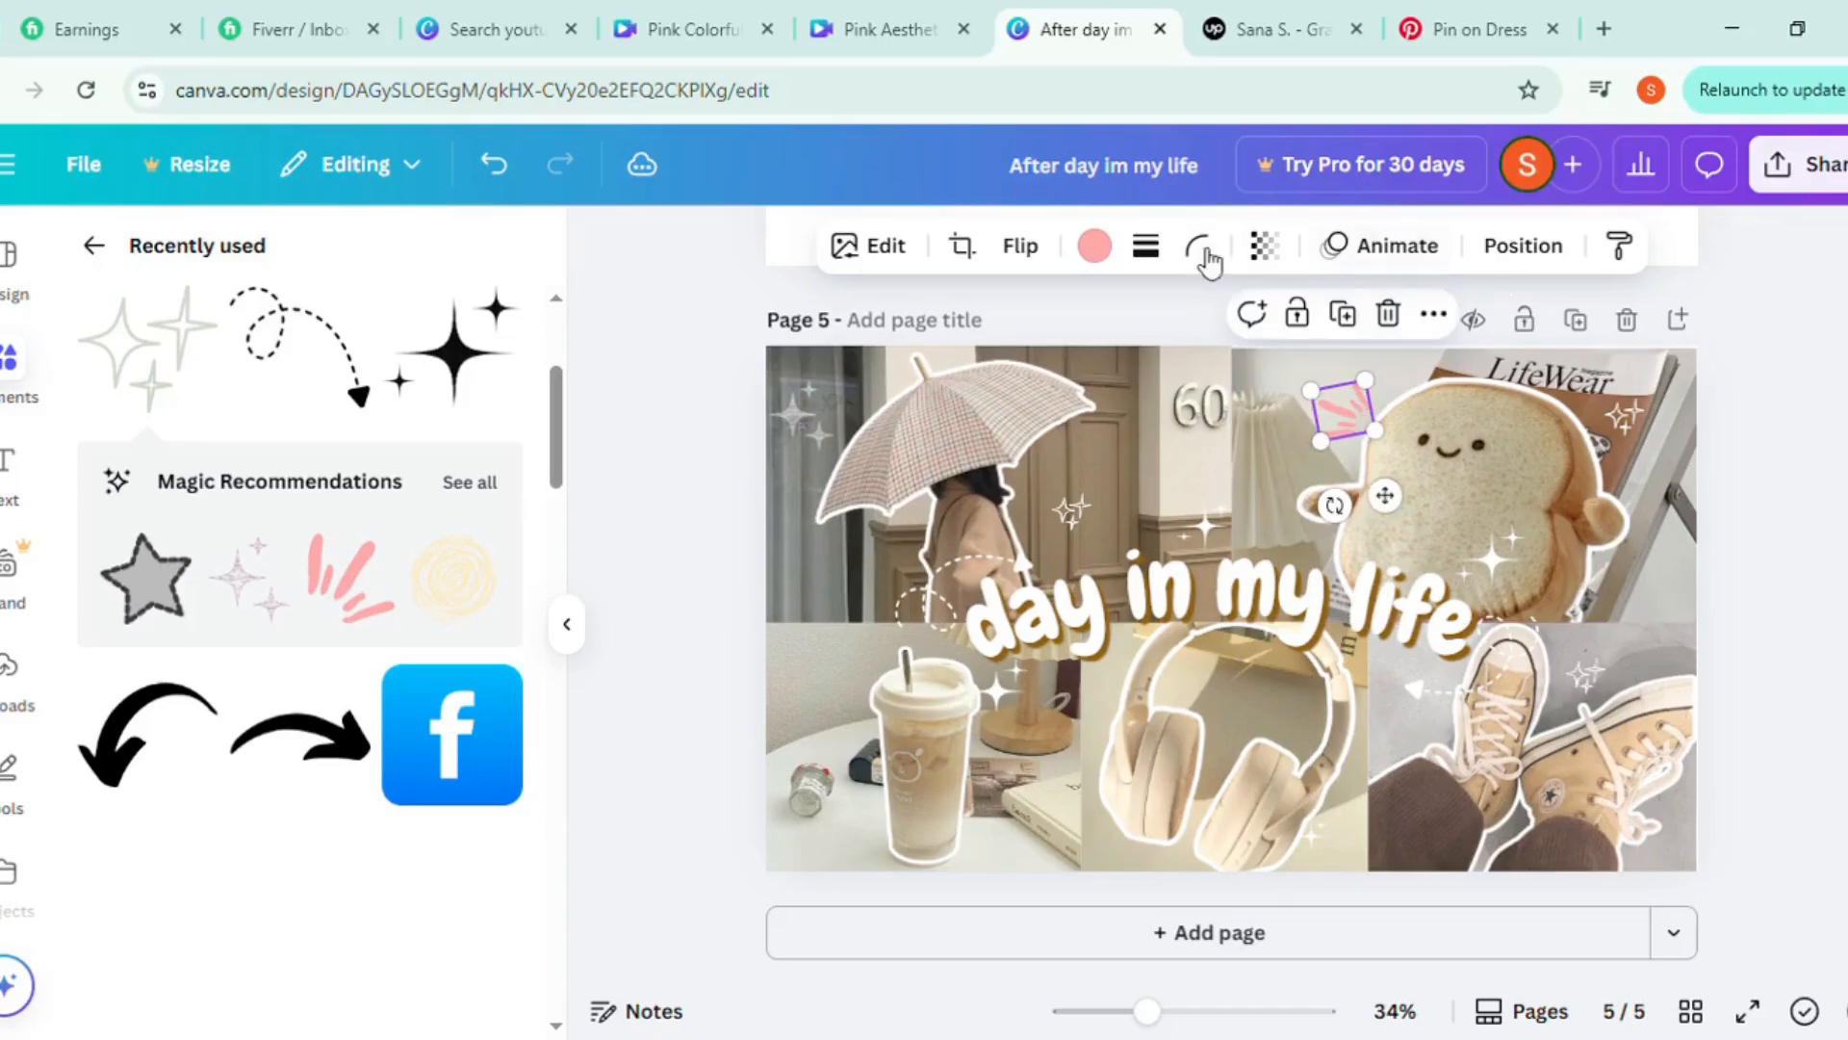
Recolor the burst-strokes graphic beside the toast plush to white and deselect it
left_click(1095, 245)
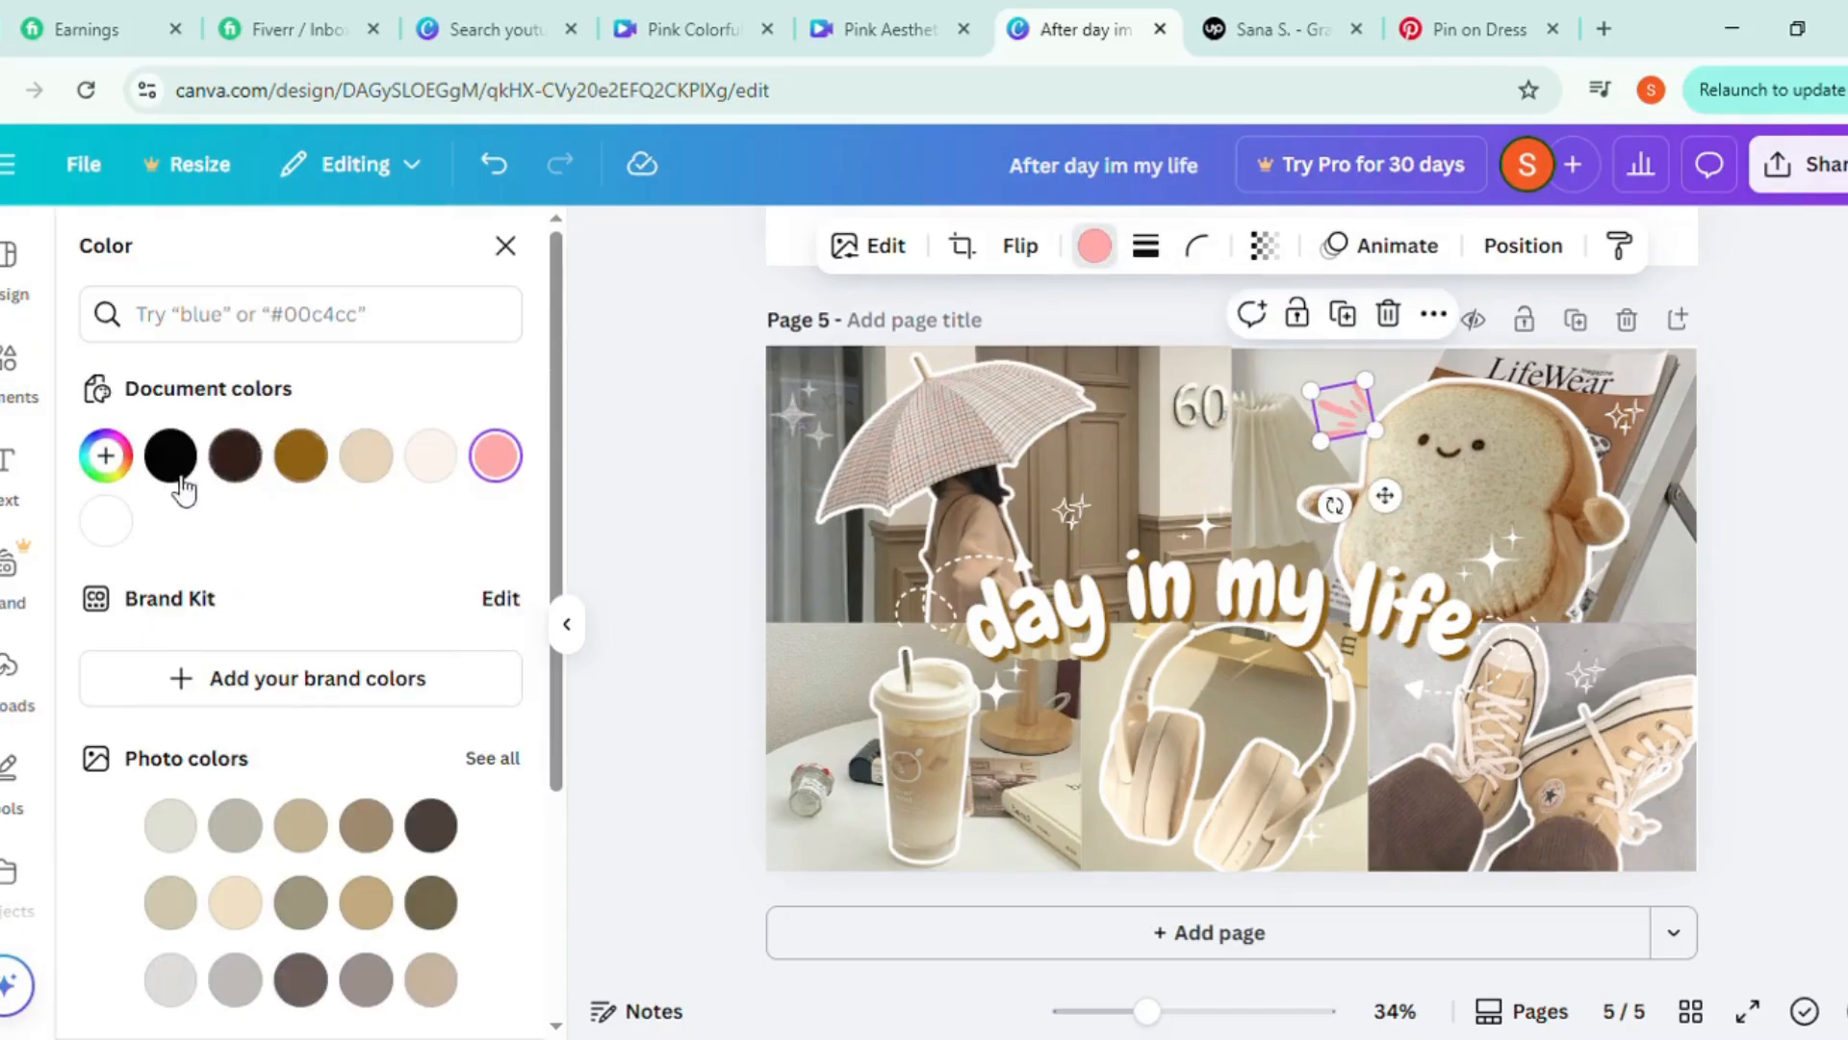
left_click(106, 523)
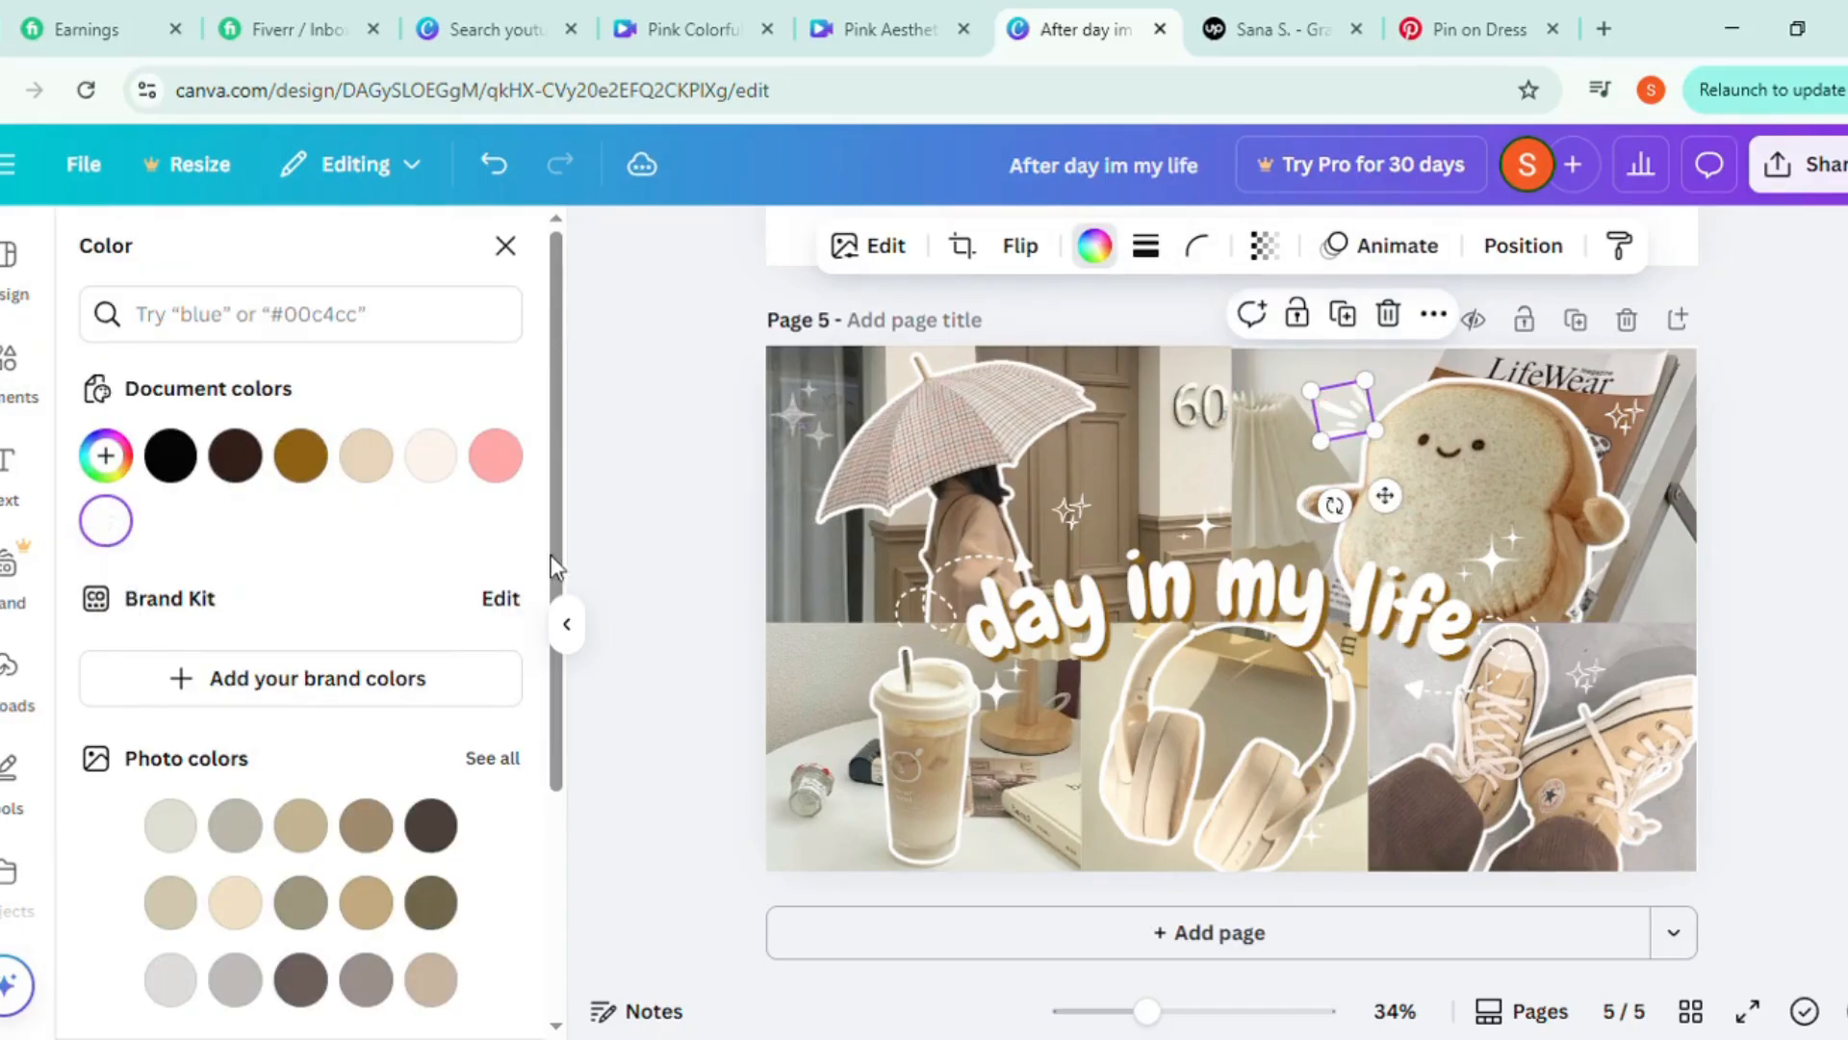
left_click(505, 246)
left_click(1741, 435)
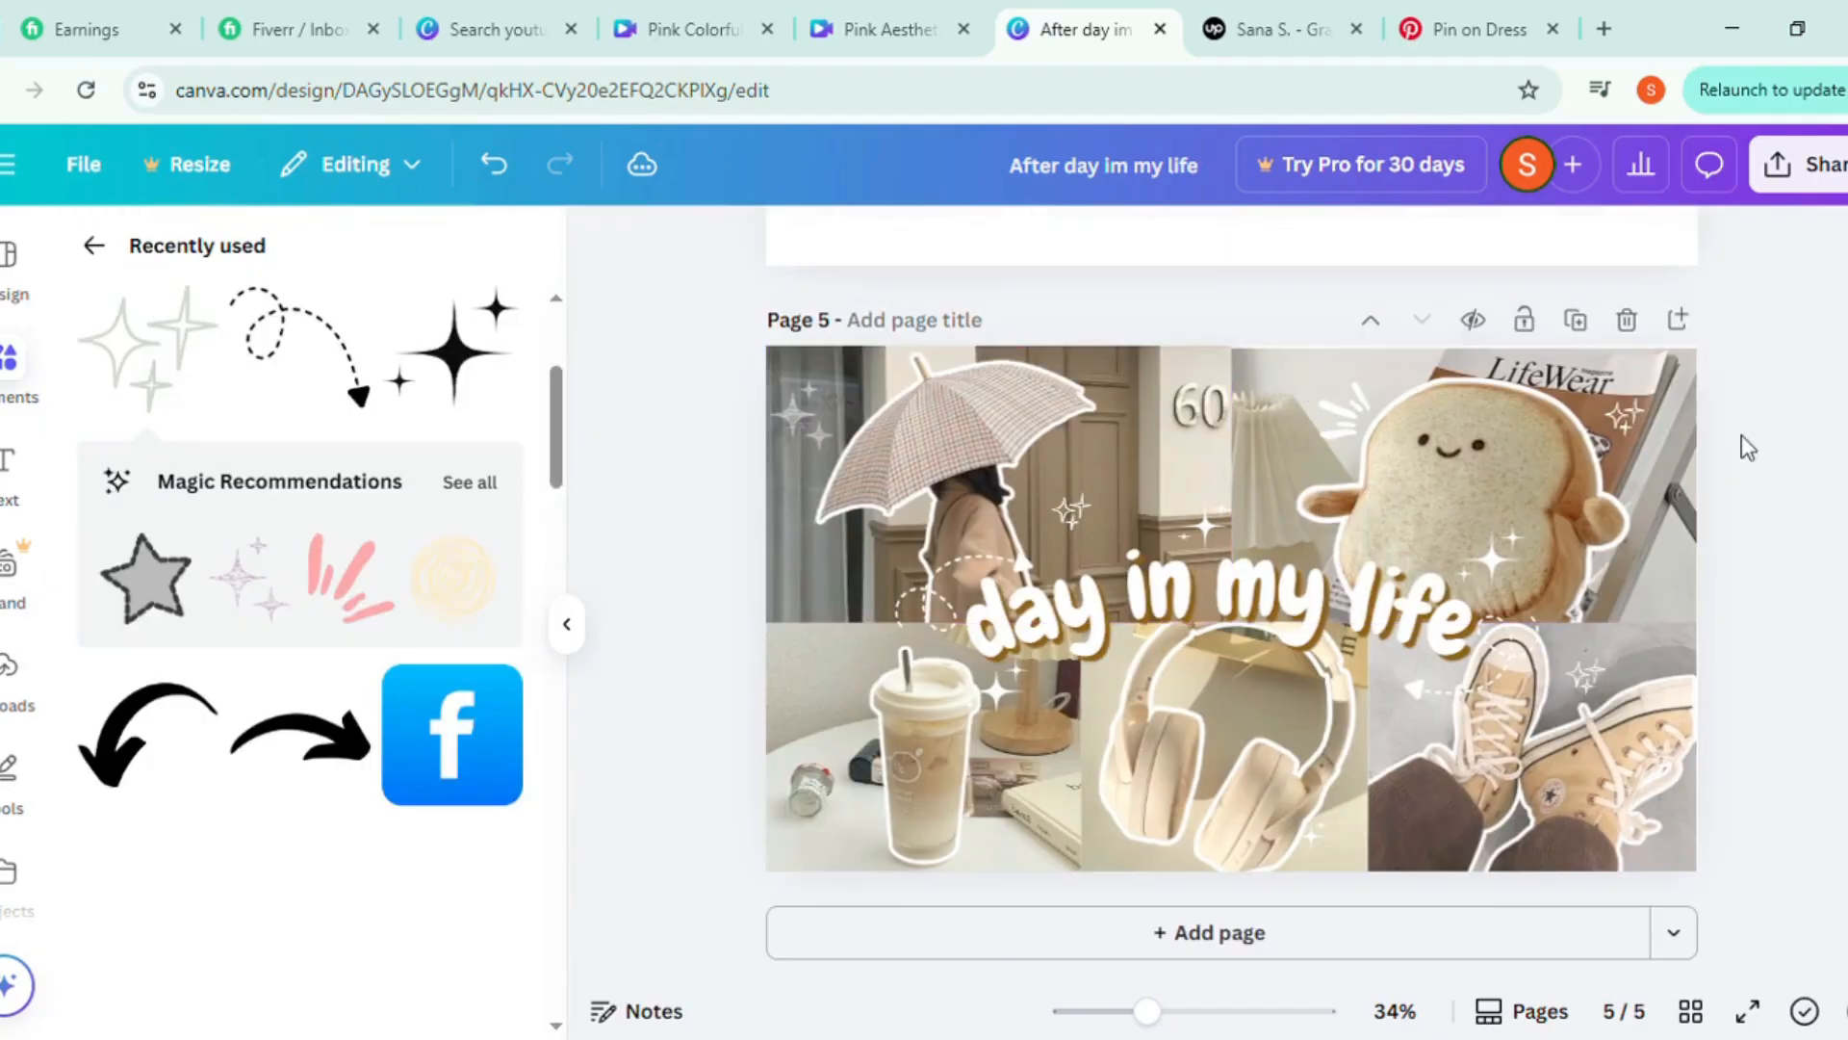
left_click(1339, 403)
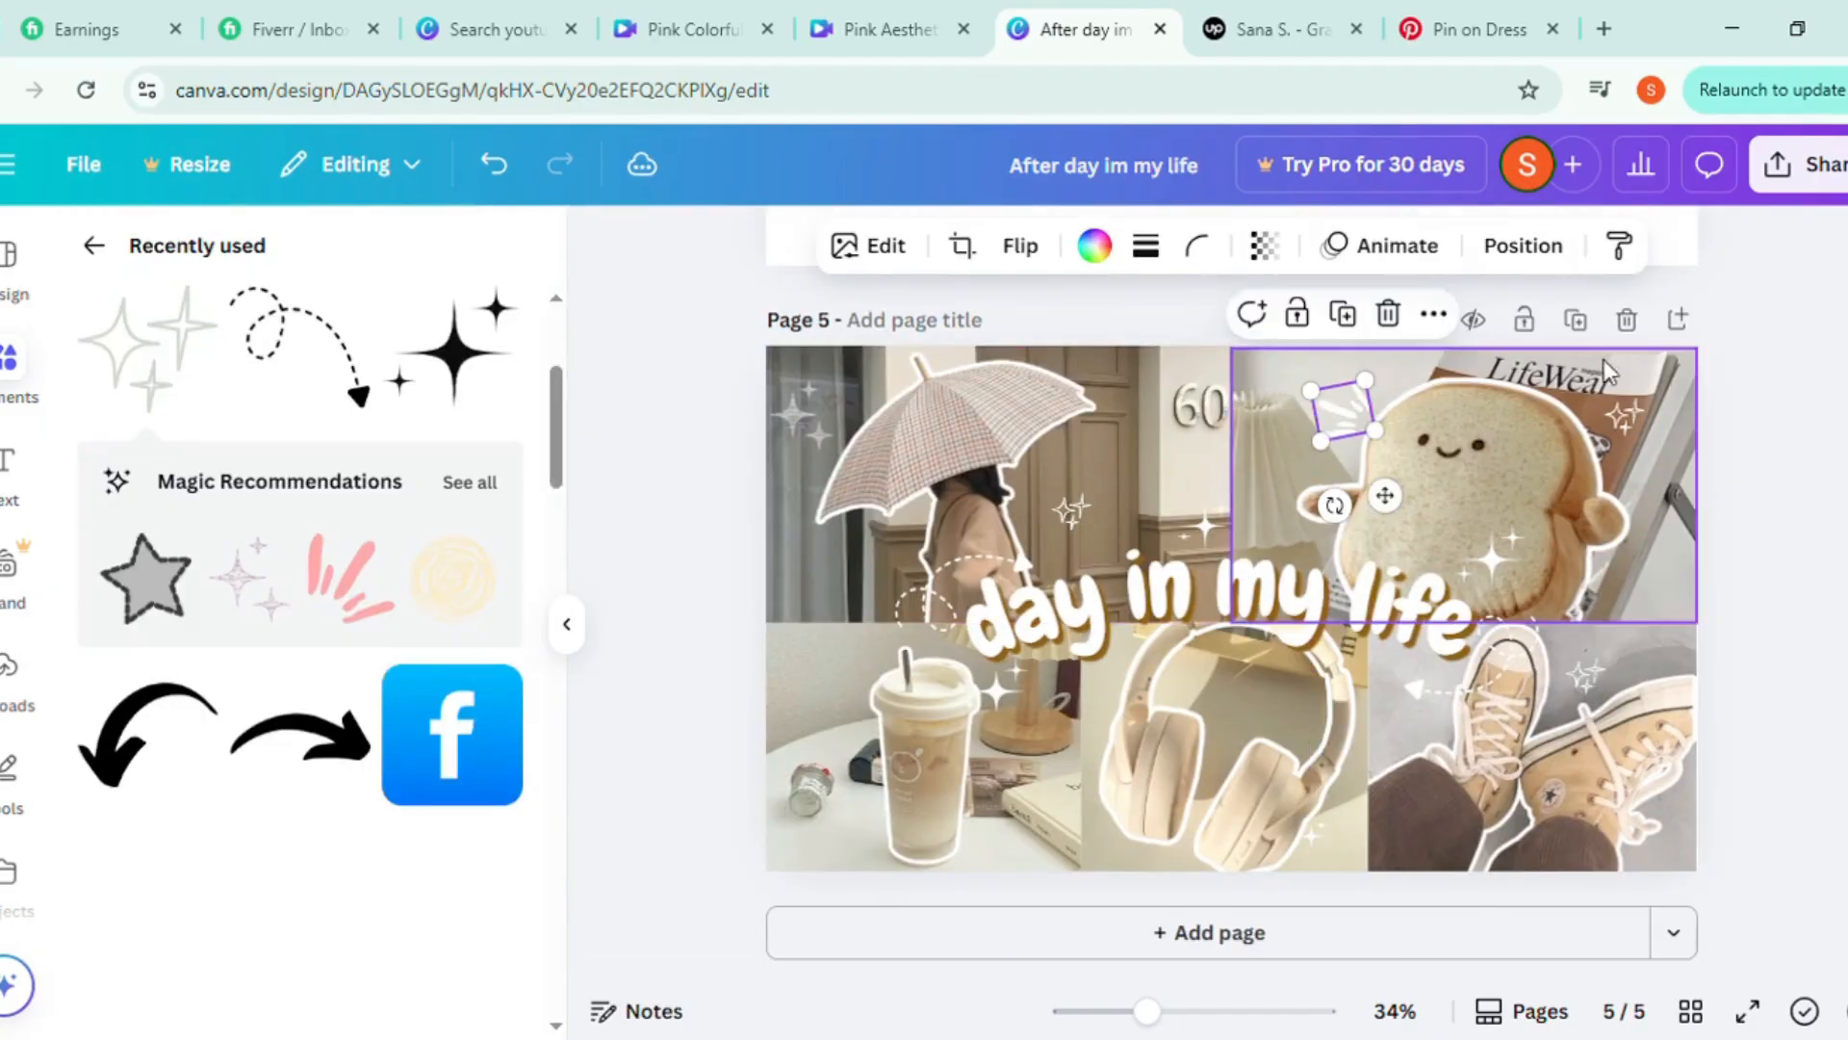
left_click(1776, 649)
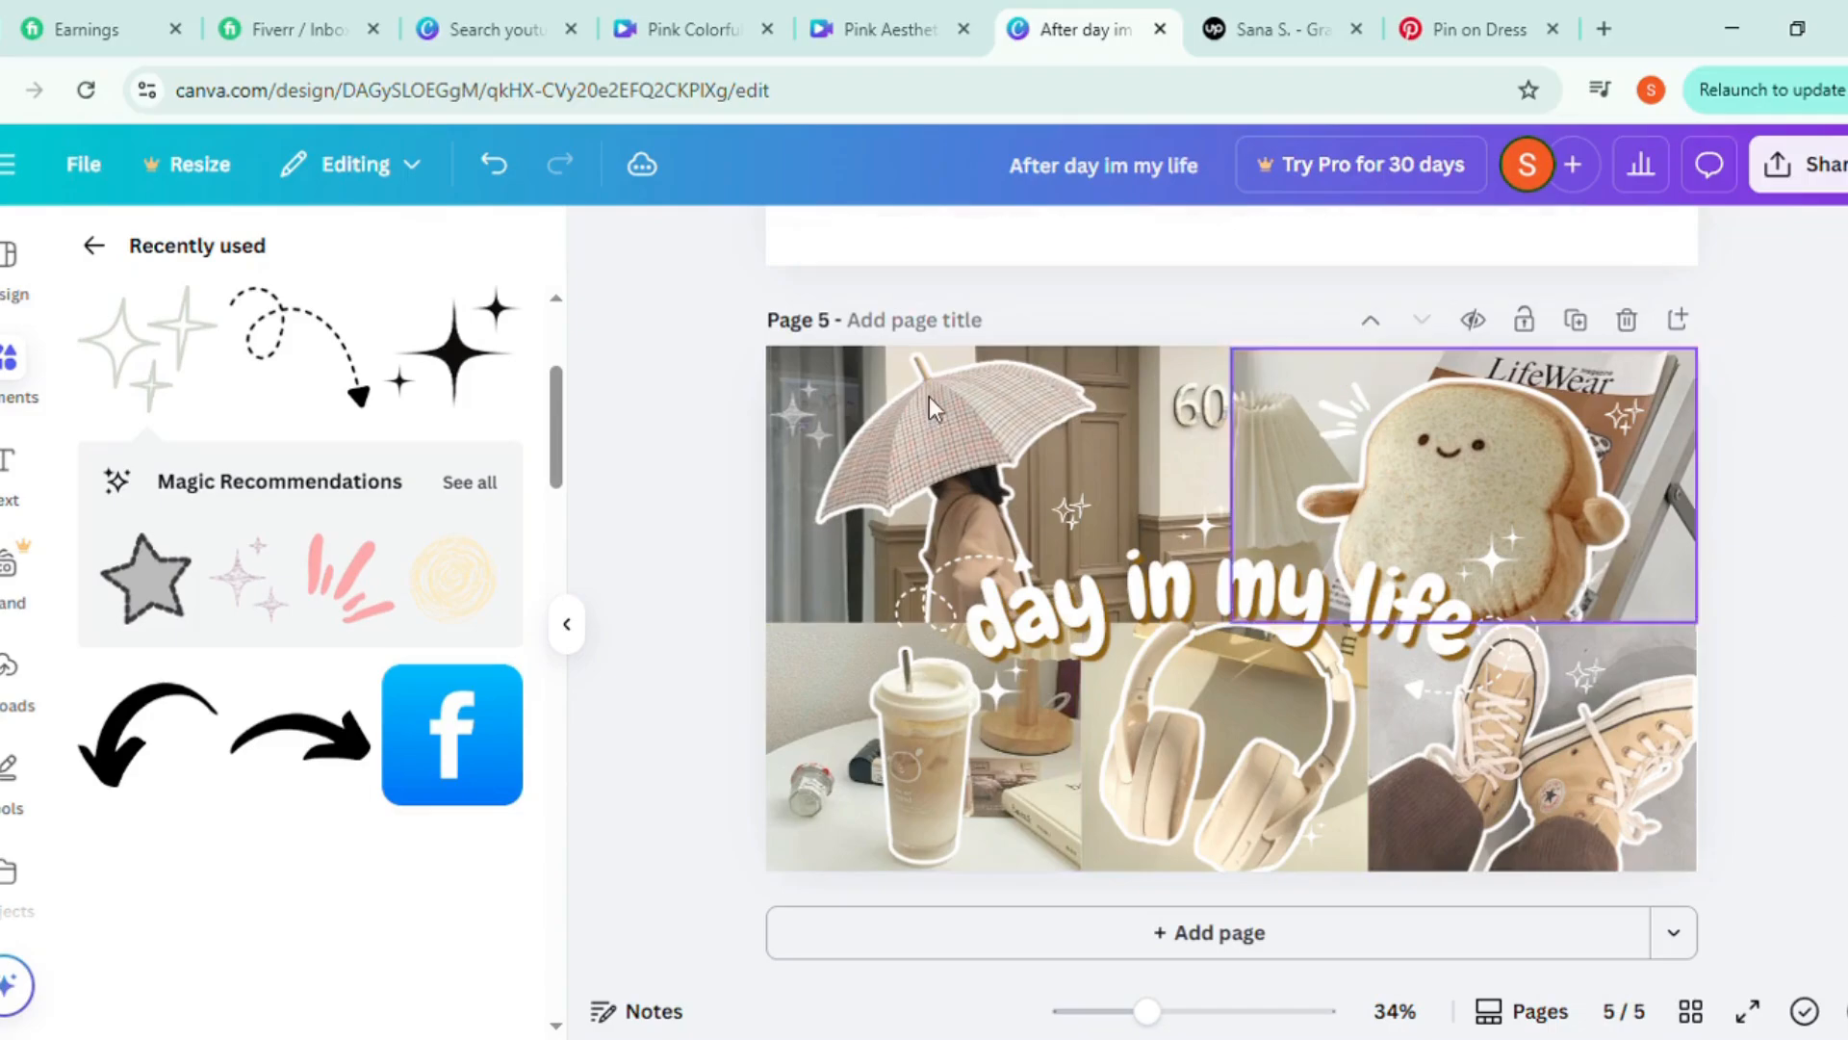